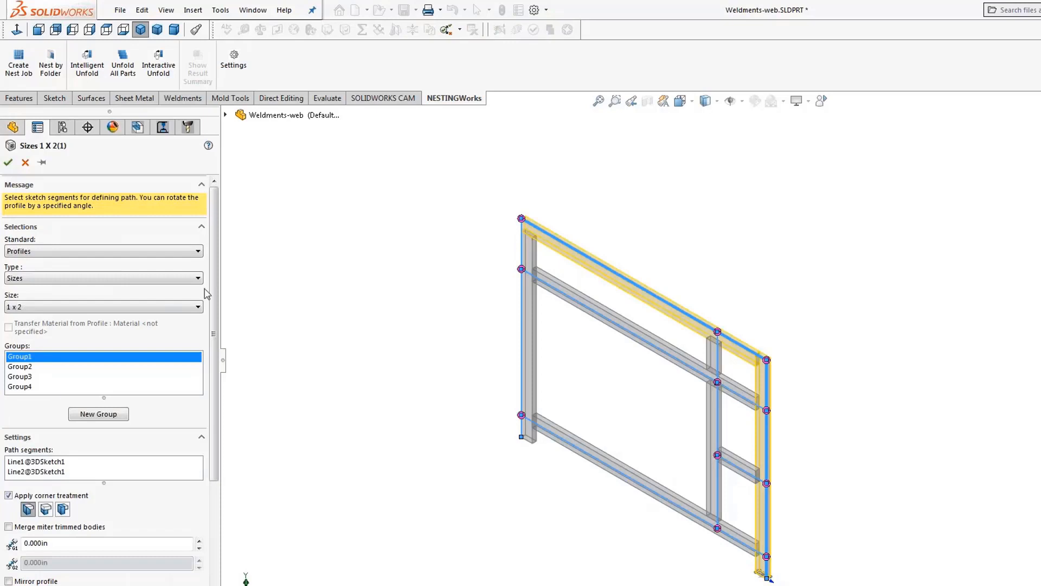
Set Group1's upper-right frame corner to the butt treatment in which the vertical member runs past the top rail
scroll(764, 411, down, 3)
scroll(777, 477, up, 1)
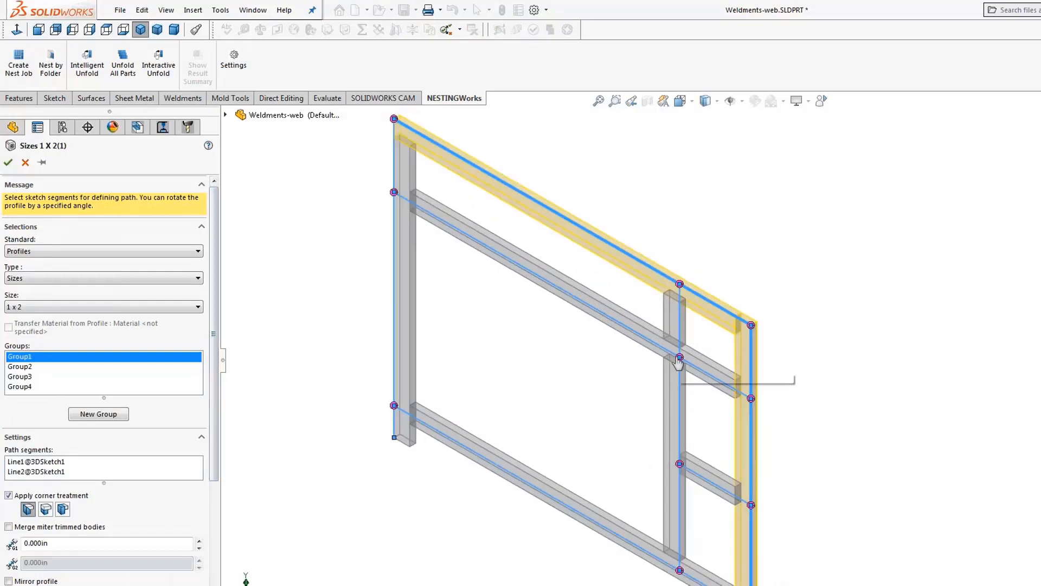
click(751, 326)
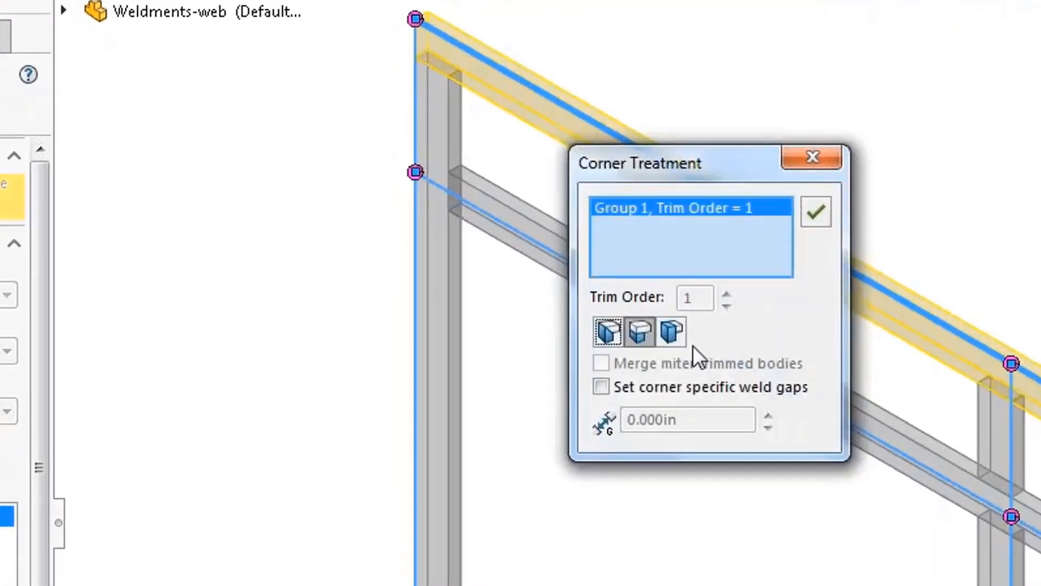
click(671, 331)
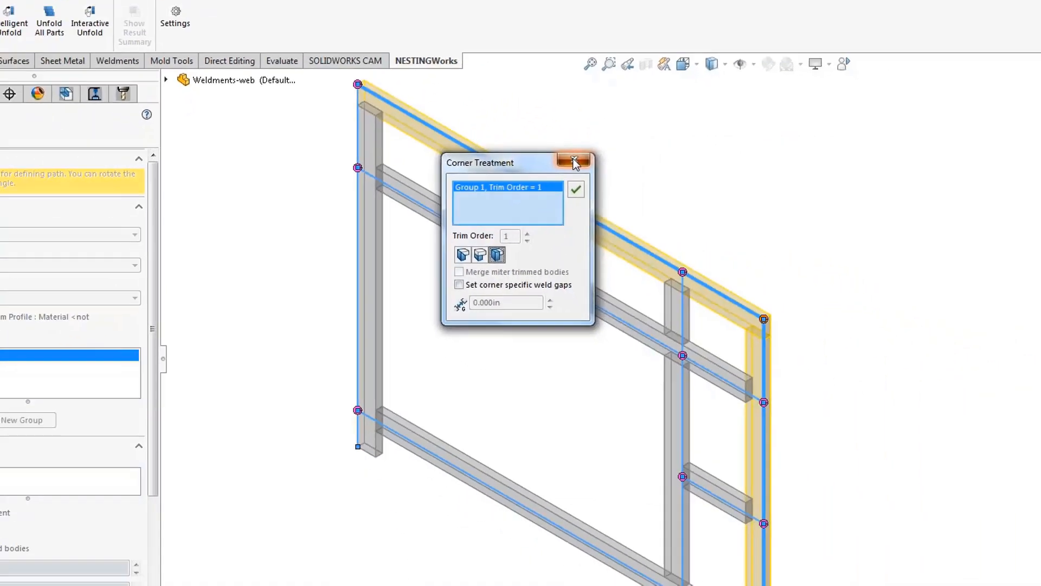
click(813, 157)
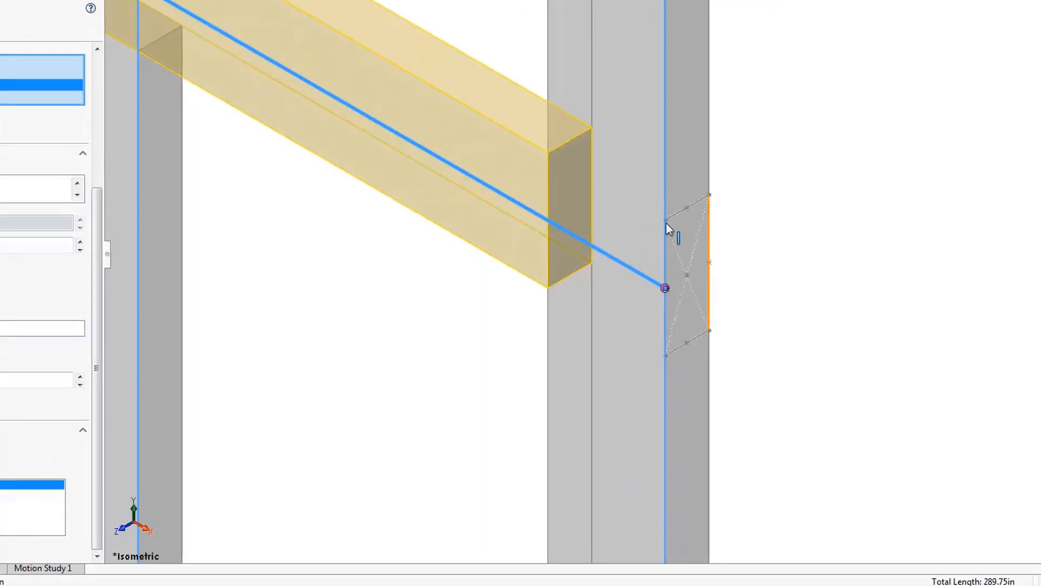
Relocate the rail group's profile so its lower corner point lies on the path line
scroll(660, 225, down, 4)
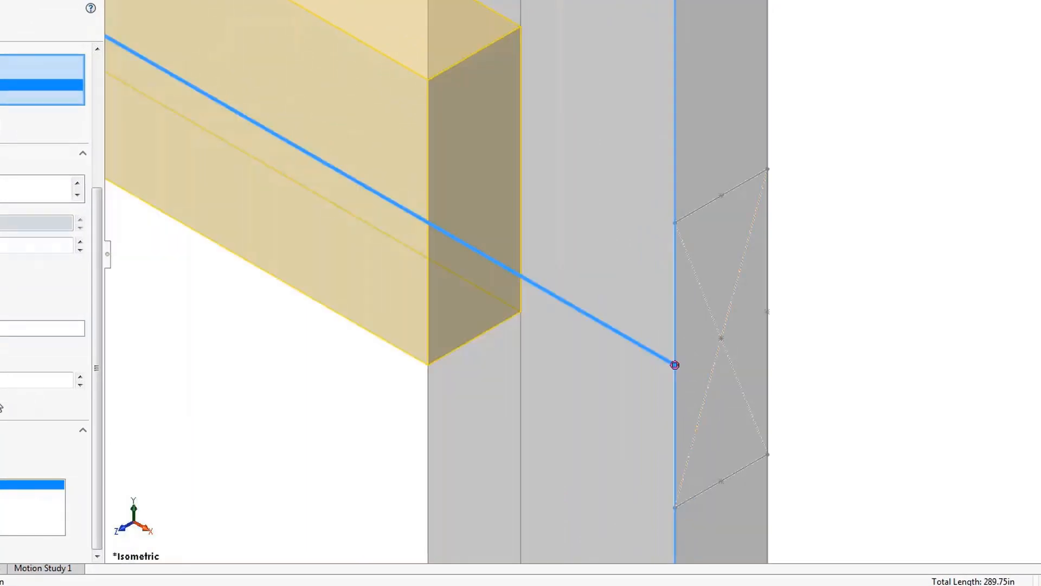
scroll(667, 469, down, 2)
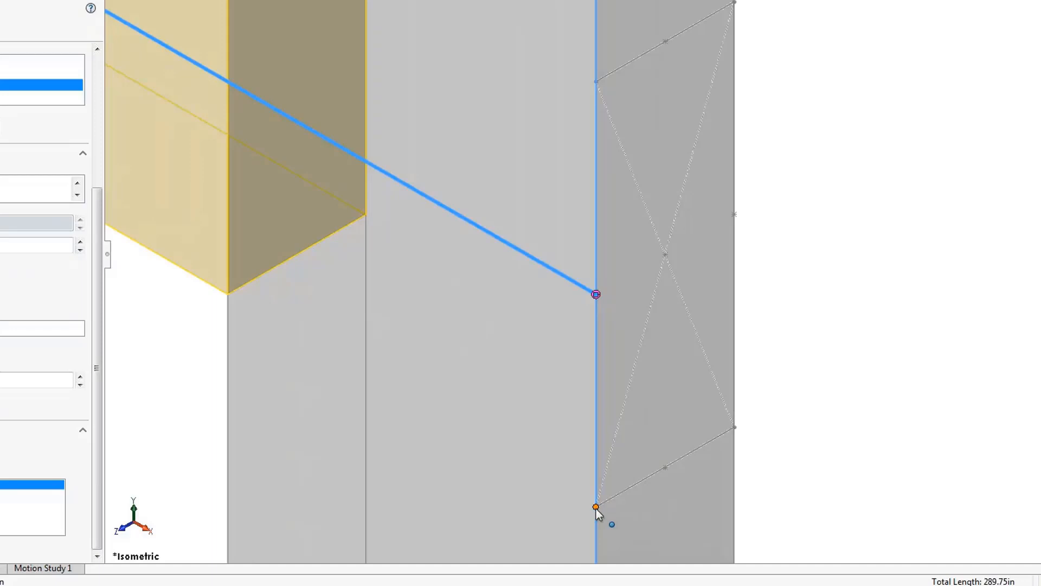
click(597, 508)
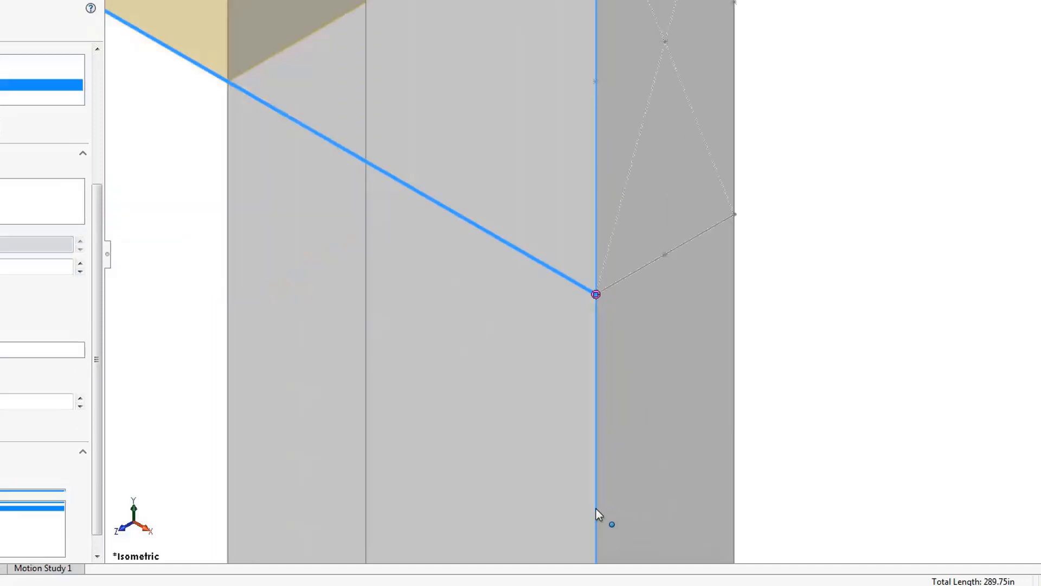
scroll(357, 96, up, 6)
scroll(378, 99, up, 5)
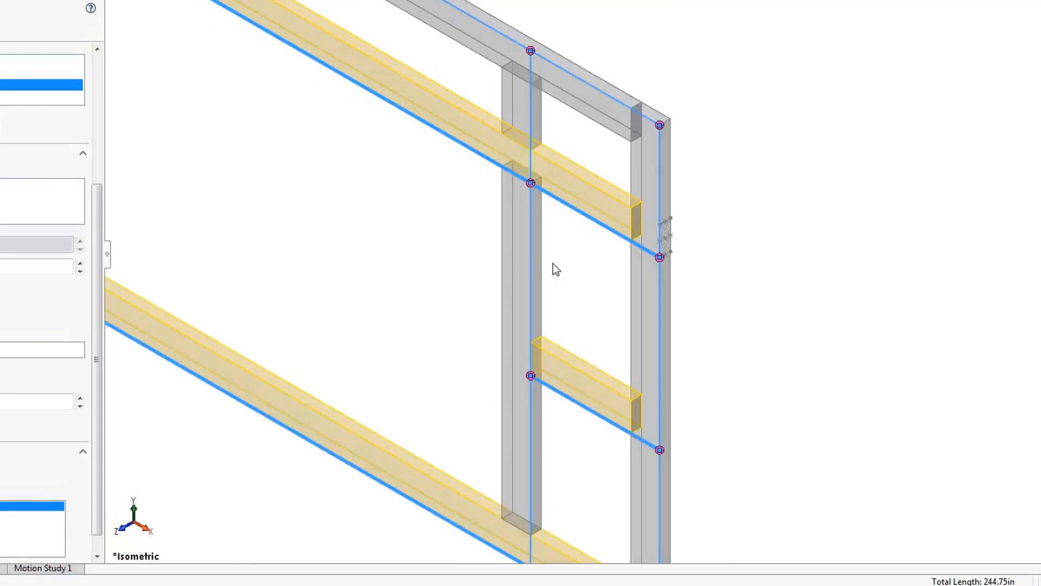
Relocate the rail group's profile to the midpoint of its long side and accept the 1 x 2 structural member
scroll(664, 234, down, 10)
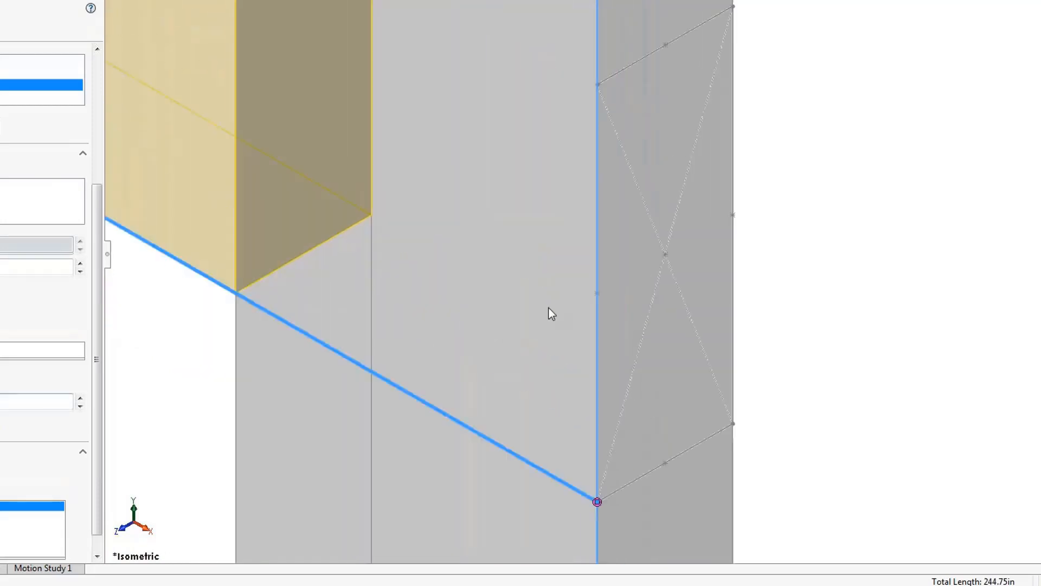
click(596, 295)
key(Return)
scroll(473, 142, up, 4)
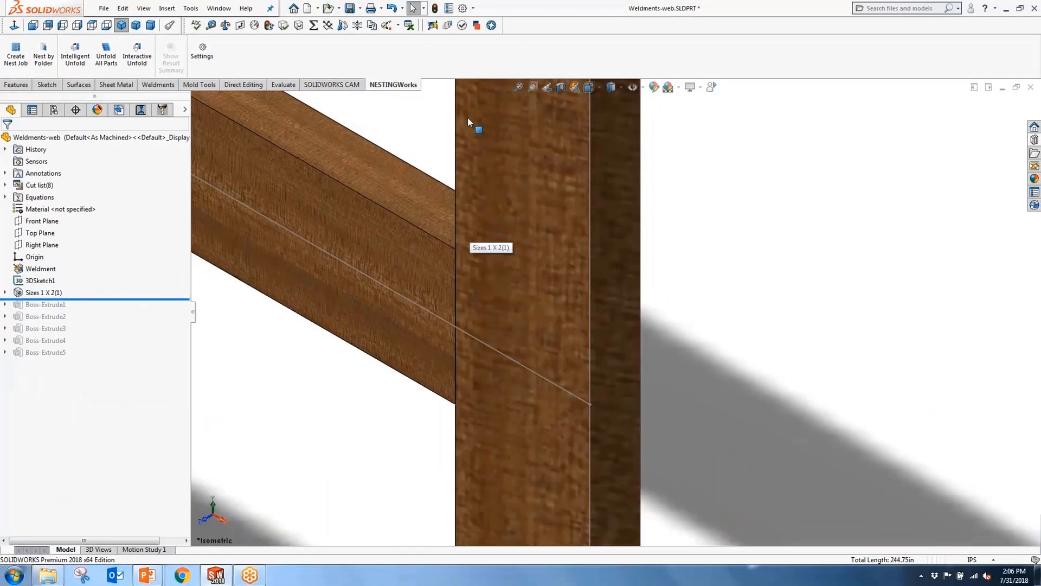
scroll(573, 236, up, 5)
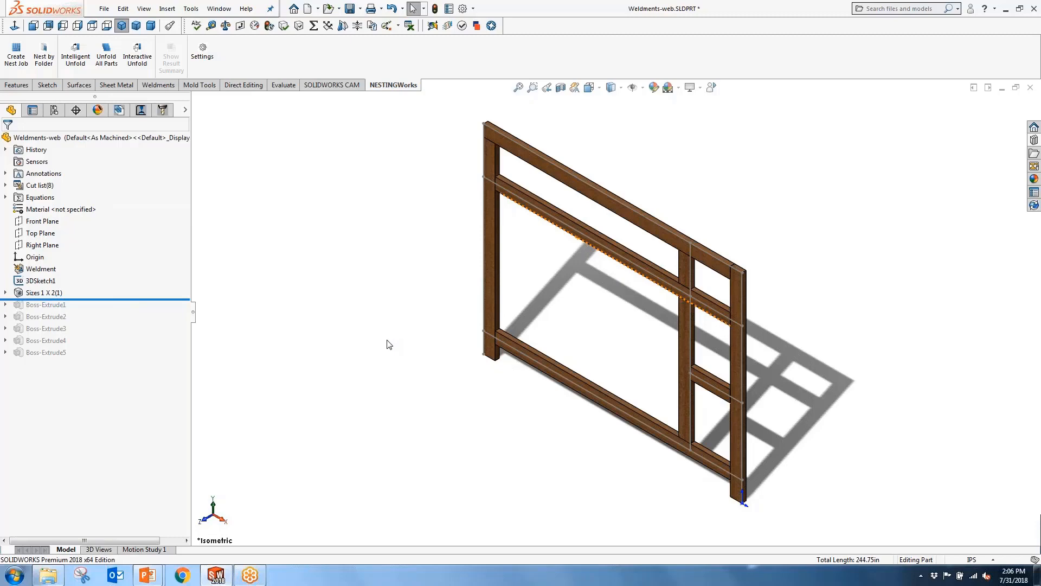
Roll the feature history forward past Boss-Extrude5 to restore the full cabinet
drag(139, 299, 133, 356)
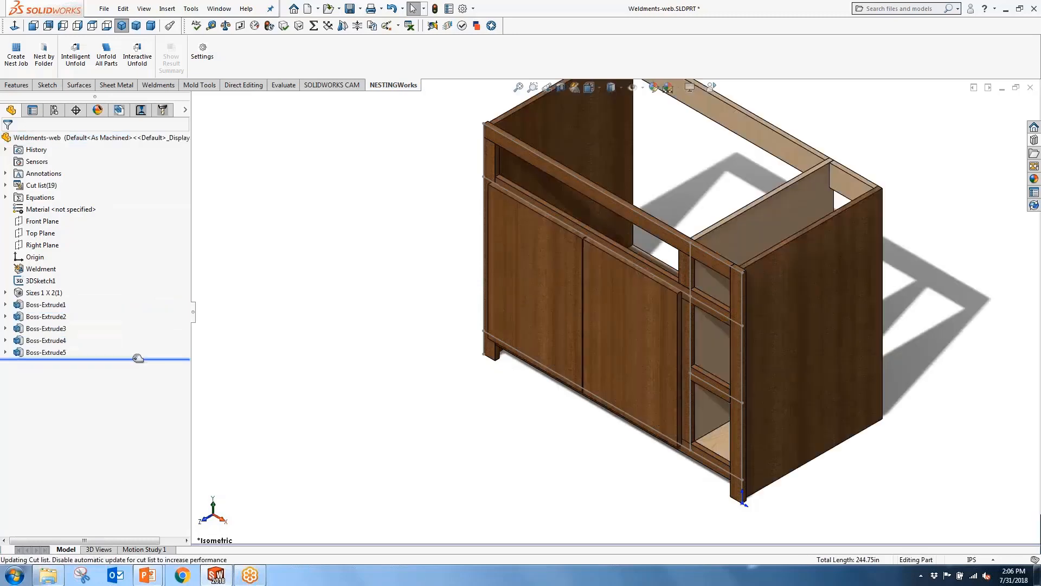
scroll(824, 209, up, 3)
scroll(818, 218, down, 2)
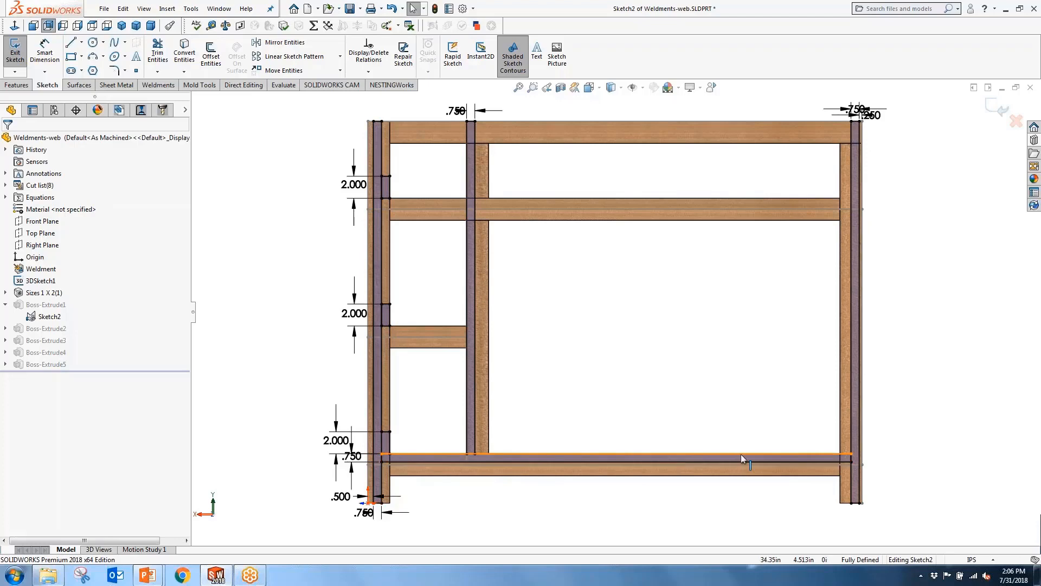
Exit Sketch2, the cabinet's panel layout sketch under Boss-Extrude1
click(14, 51)
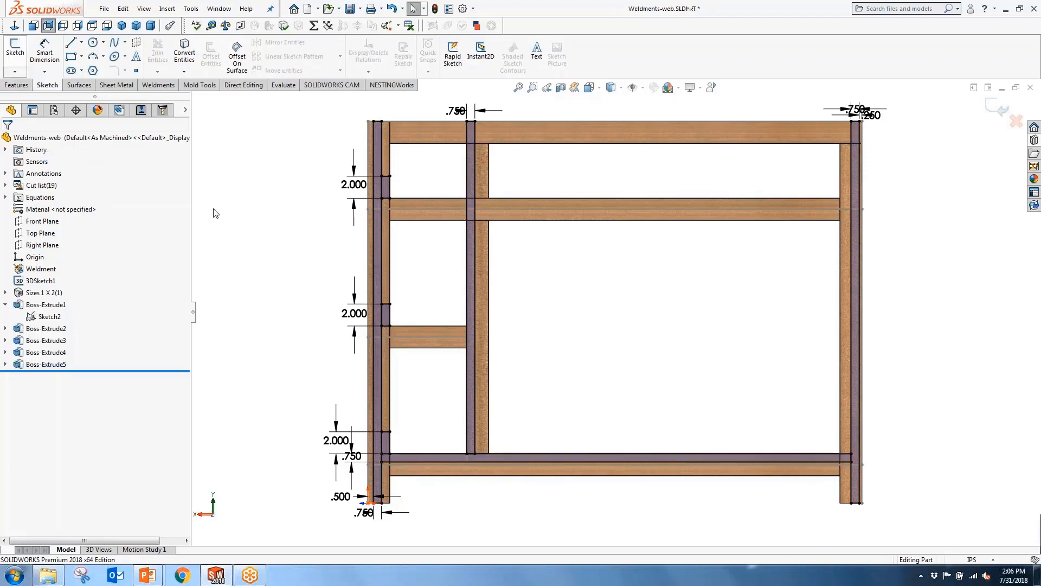
middle_drag(381, 318, 423, 344)
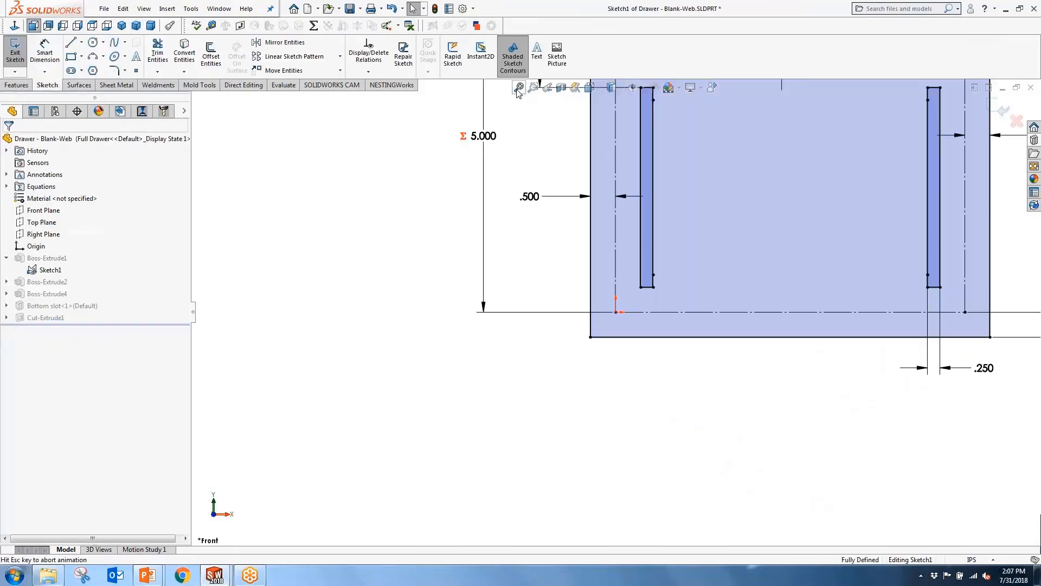
Examine the dimensions of the drawer part's whole Sketch1 and exit the sketch
click(519, 88)
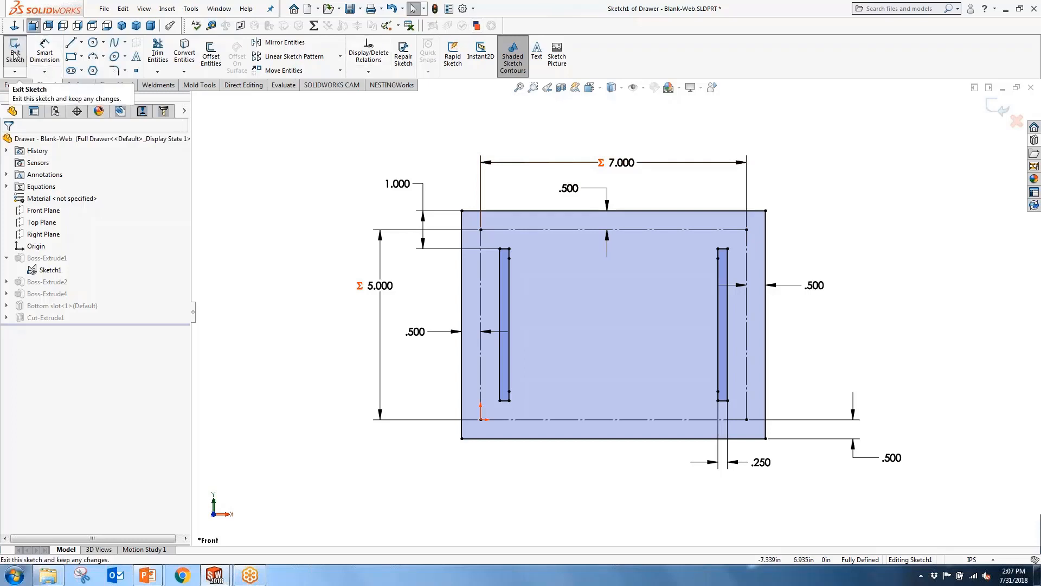
key(ctrl)
key(ctrl)
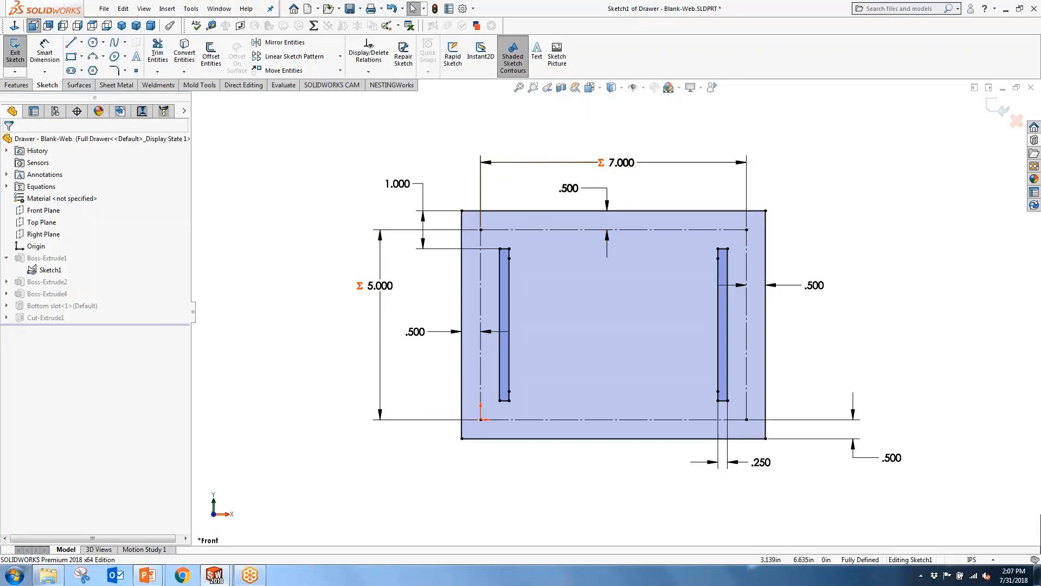
click(15, 49)
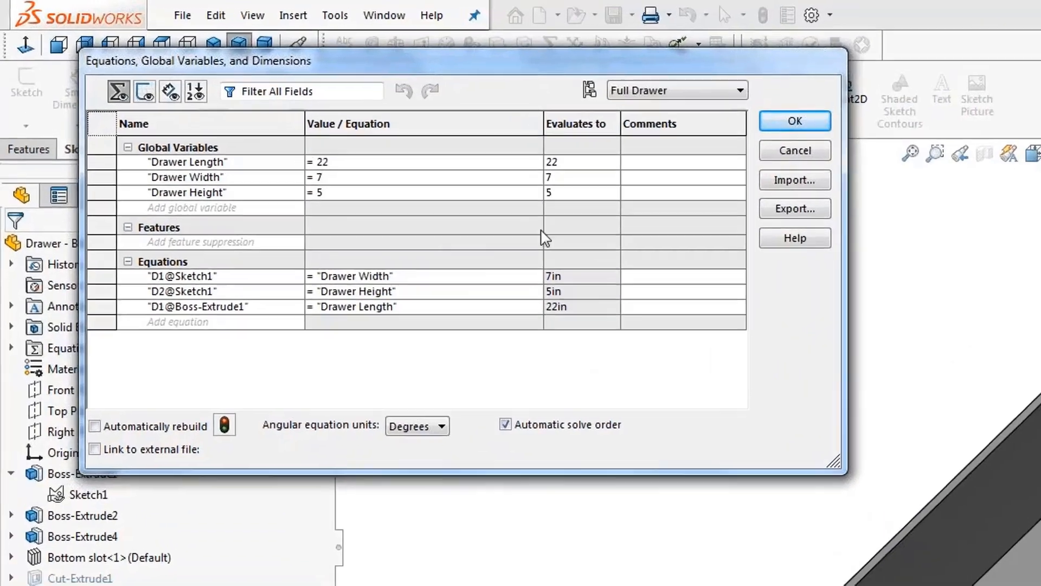
Set the Drawer Width global variable to 5
click(419, 197)
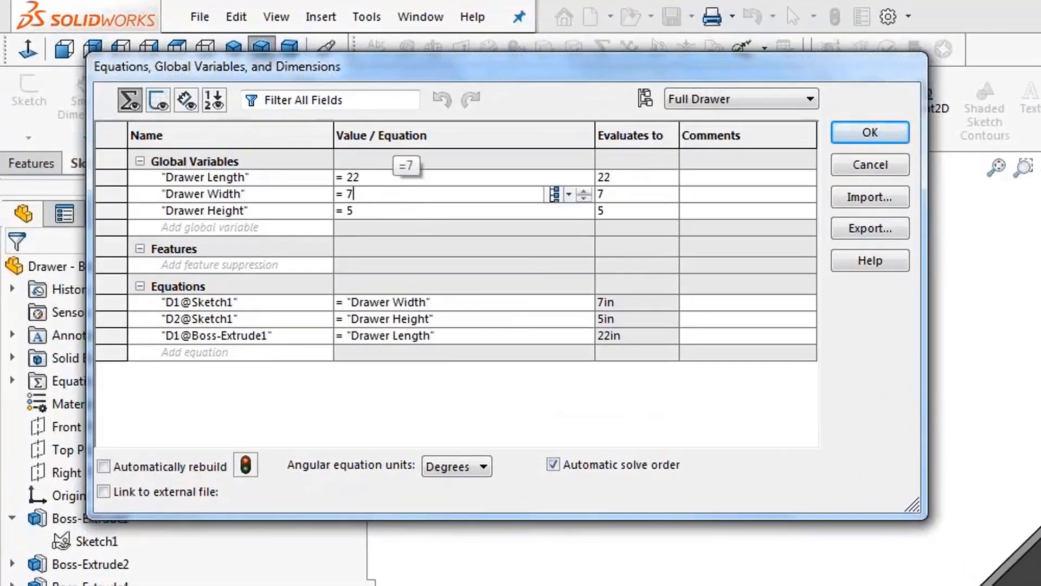
key(BackSpace)
text(5)
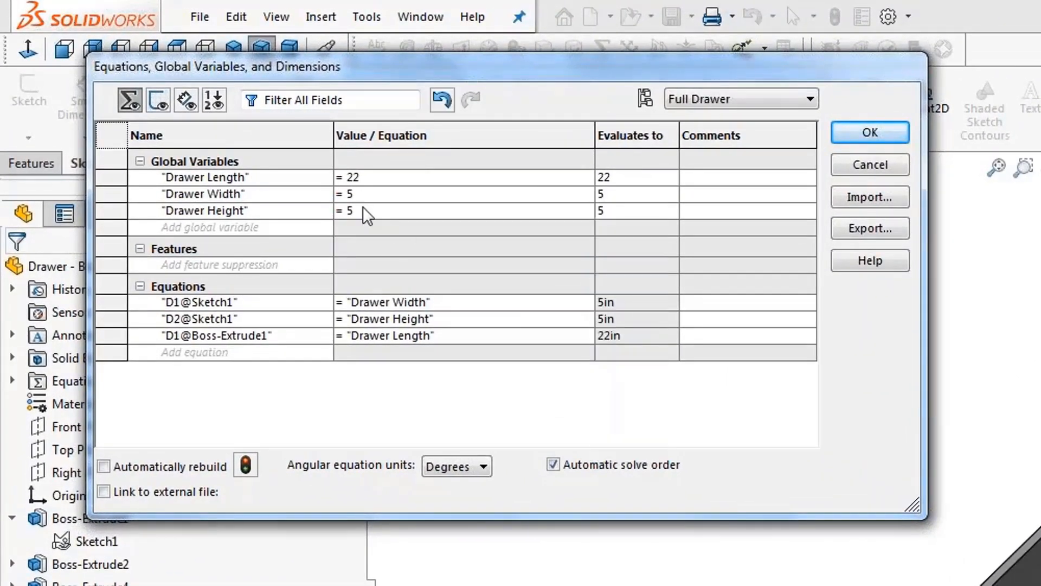
Set the Drawer Width global variable to 32 and Drawer Height to 5, and apply the equations
key(BackSpace)
text(32)
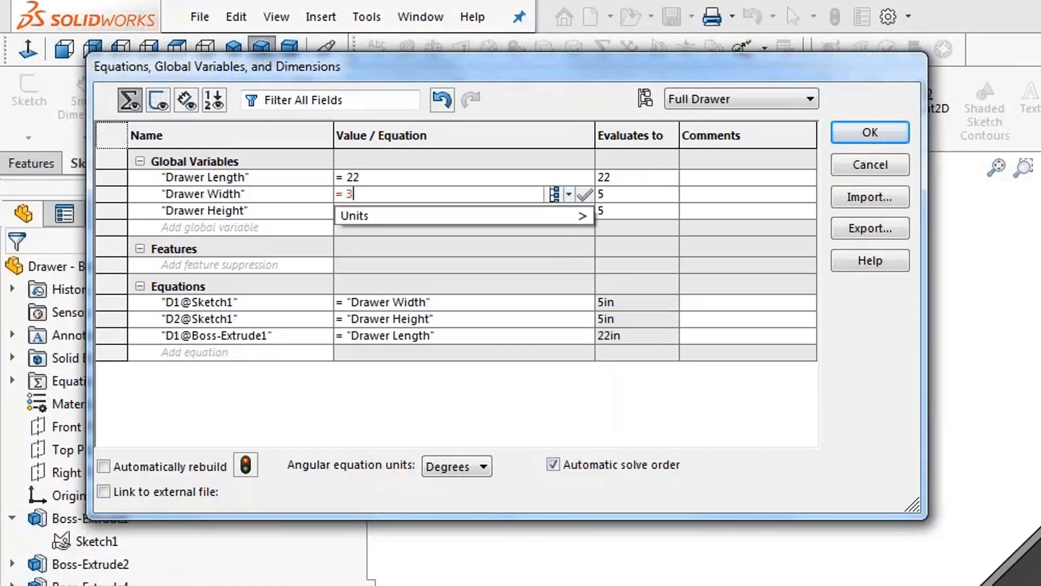
click(390, 210)
key(BackSpace)
text(5)
key(Return)
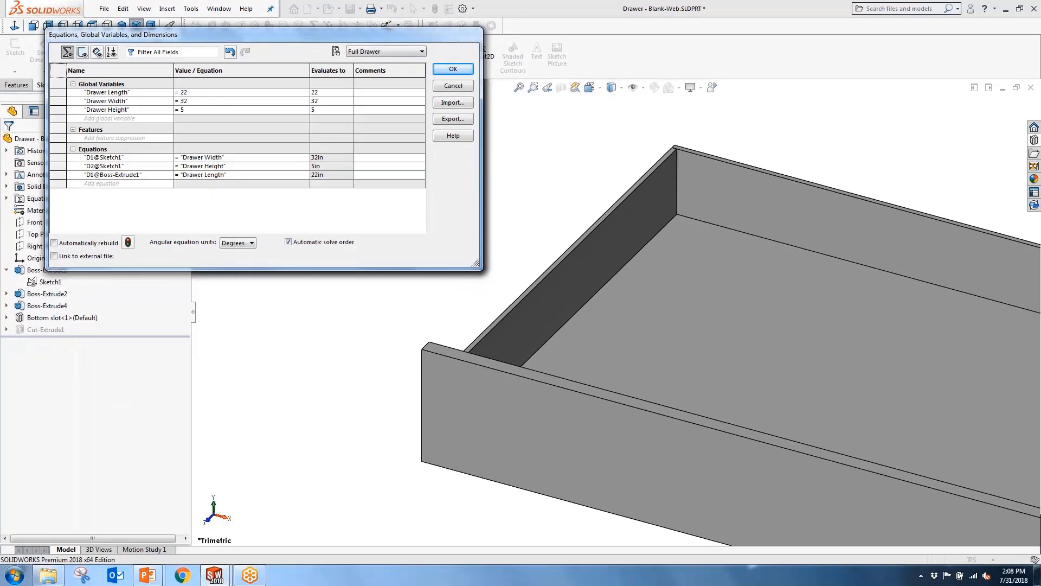
key(f)
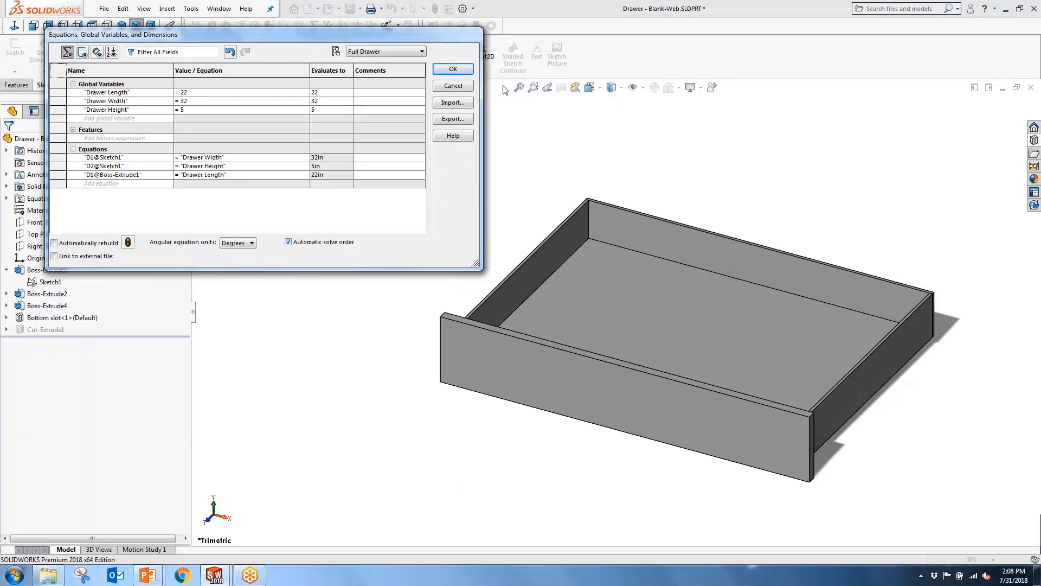
click(454, 69)
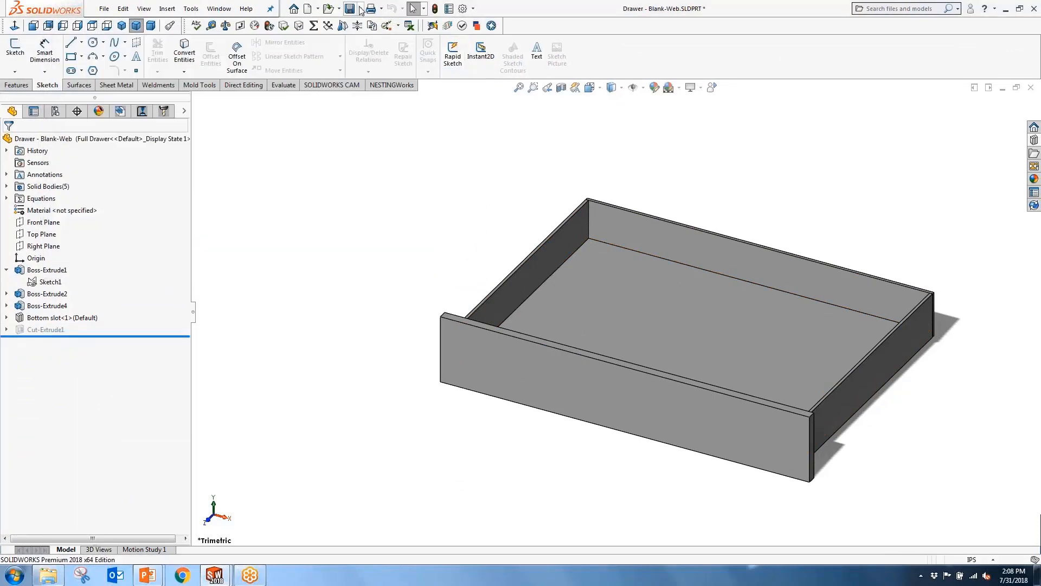
Save the resized drawer as a new part named Drawer - 5 x 32
click(360, 8)
click(371, 35)
drag(383, 281, 321, 281)
text(5)
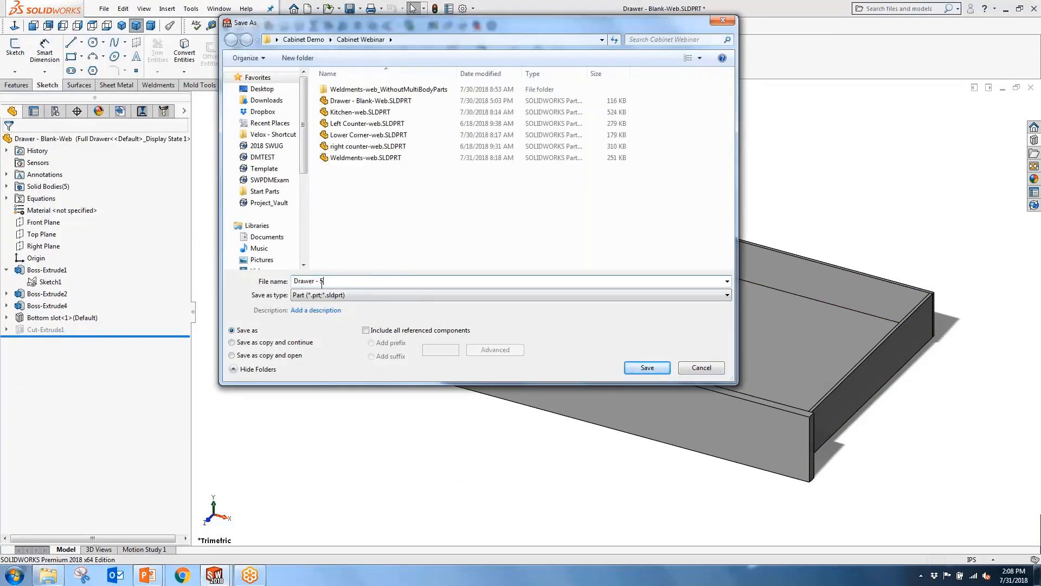
text( x)
key(alt+space)
key(Escape)
key(Return)
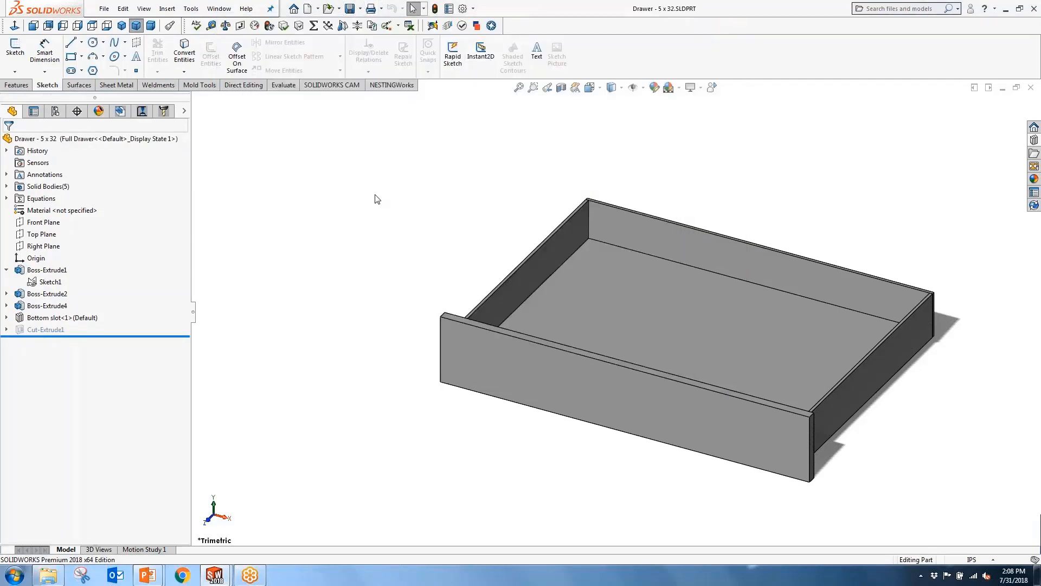
Reopen the recent Drawer - Blank-Web part and bring up its equations
key(r)
click(690, 298)
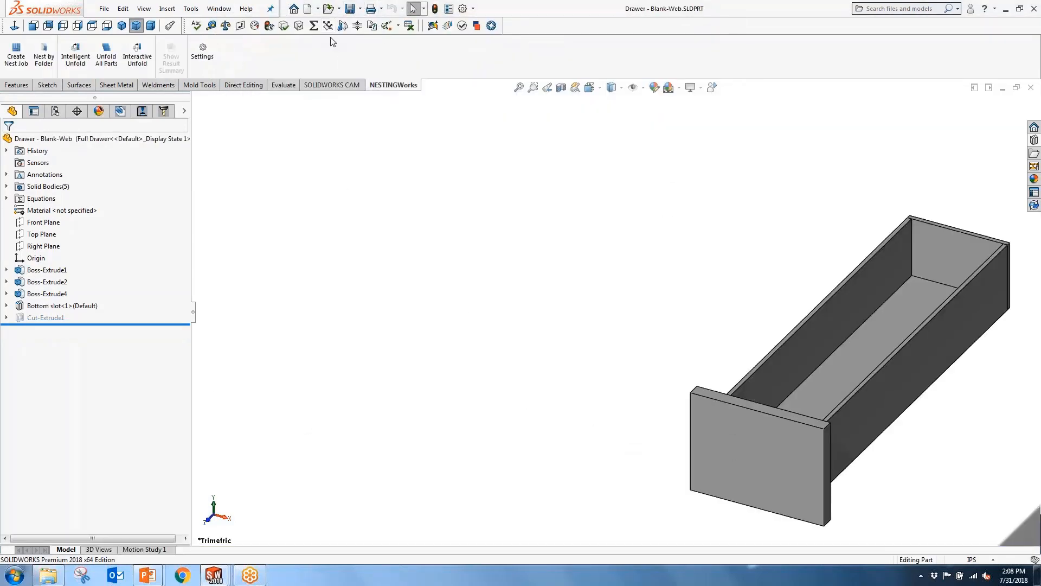
click(314, 26)
Set the Drawer Width global variable to 9.625
click(187, 101)
key(BackSpace)
text(9.625)
key(Return)
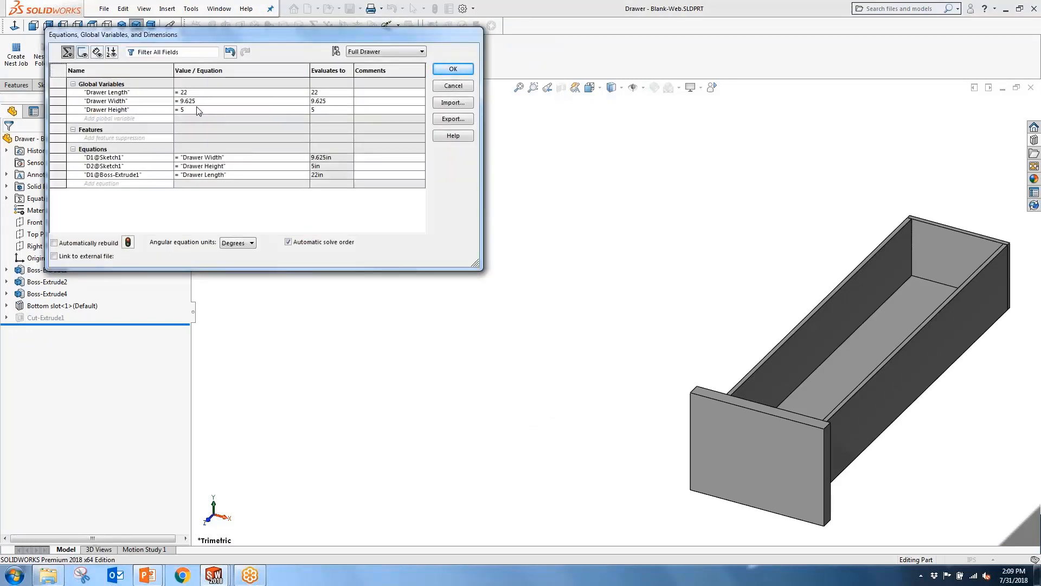
Set the Drawer Width global variable back to 7
click(208, 101)
key(BackSpace)
key(BackSpace)
key(BackSpace)
key(BackSpace)
key(BackSpace)
text(7)
key(Return)
Set the Drawer Height global variable to 9.625, rebuild the drawer and apply the equations
click(197, 108)
key(BackSpace)
text(9.625)
key(Return)
click(128, 242)
click(454, 69)
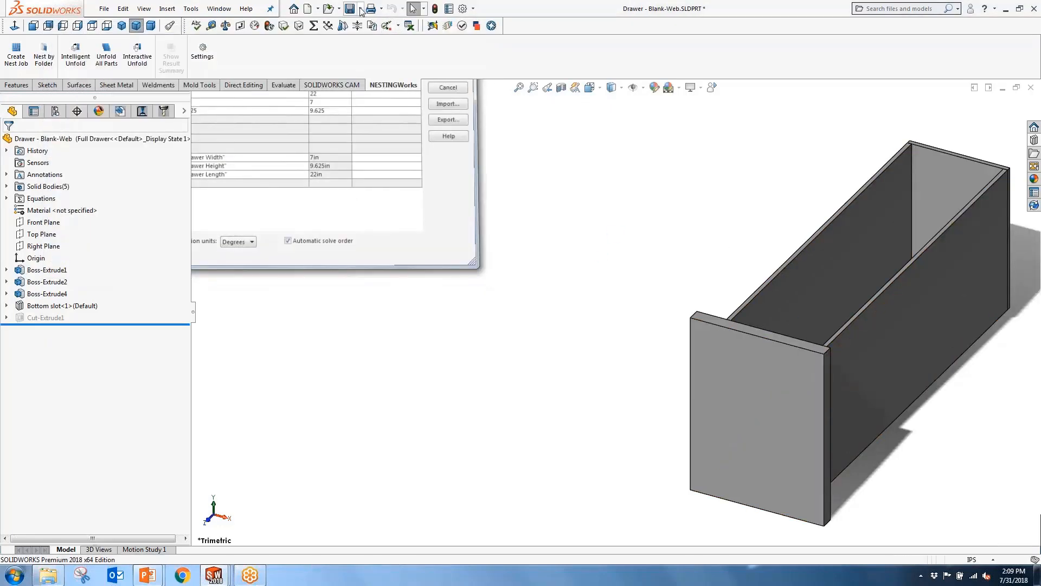
Save the taller drawer as a new part named Drawer 9.625 x 7
click(360, 9)
click(374, 33)
drag(375, 281, 317, 287)
text(9.625 x 7)
key(Return)
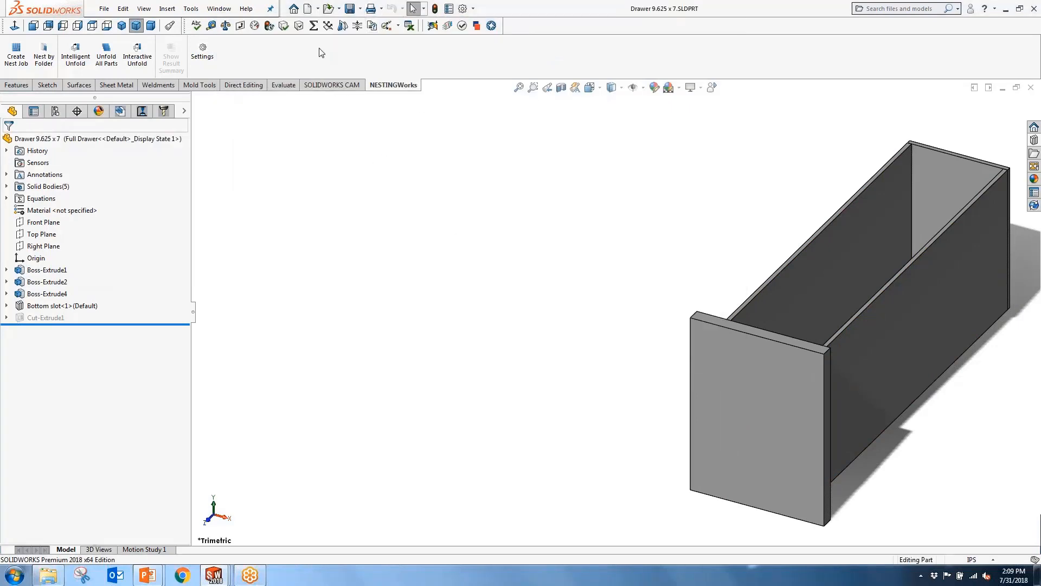
Save the drawer as another new part named Drawer 5x7
text(5x7)
key(Return)
Set the Drawer Width global variable to 5 and Drawer Height to 7, and apply the equations
click(314, 26)
click(211, 101)
key(BackSpace)
text(5)
click(207, 108)
key(BackSpace)
key(BackSpace)
key(BackSpace)
key(BackSpace)
key(BackSpace)
text(7)
key(Return)
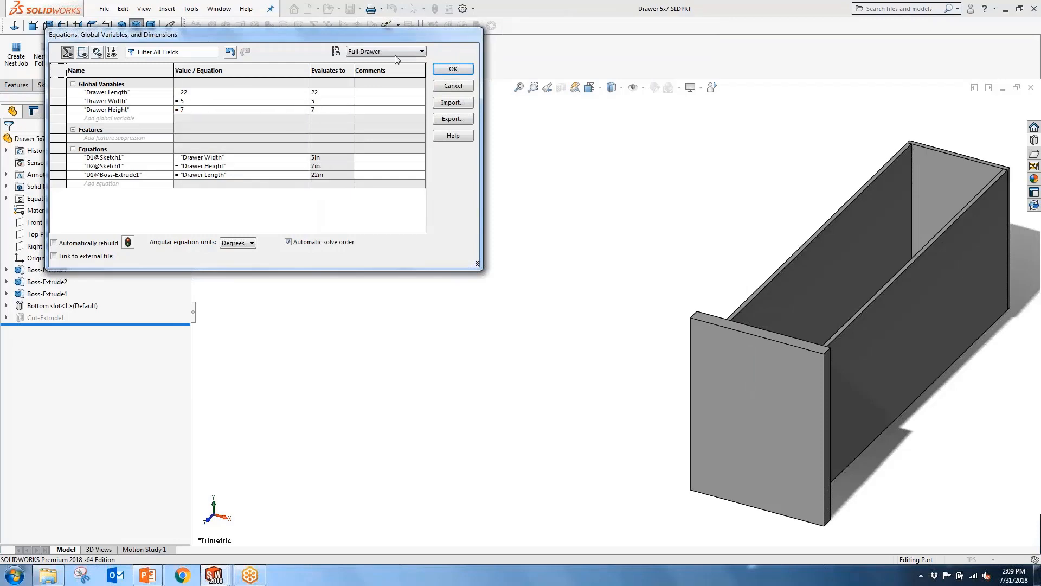
click(454, 70)
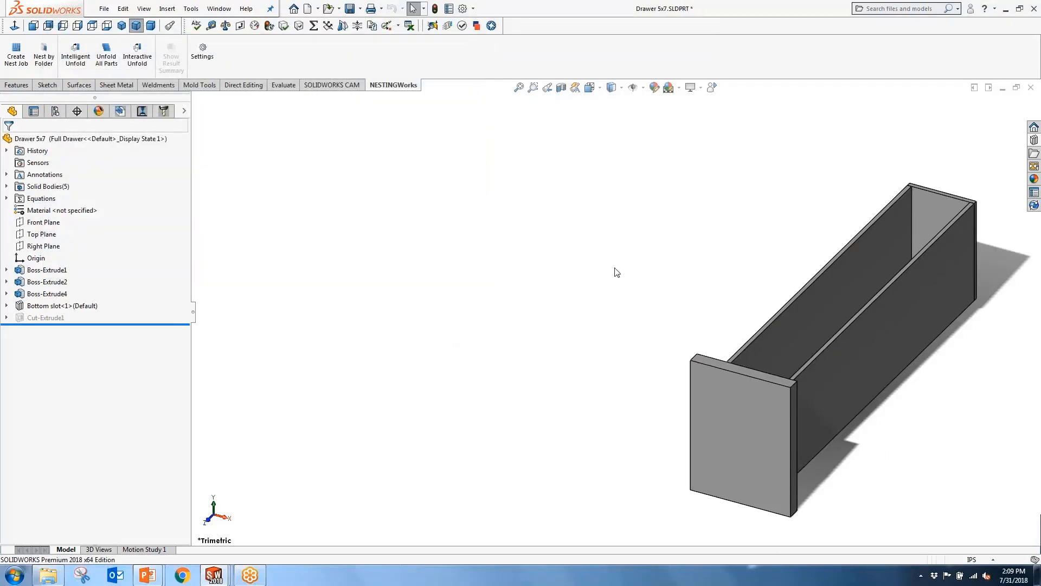
Set the Drawer Width global variable to 7 and Drawer Height to 5, and apply the equations
click(313, 25)
text(7)
click(221, 133)
click(201, 111)
text(5)
click(451, 72)
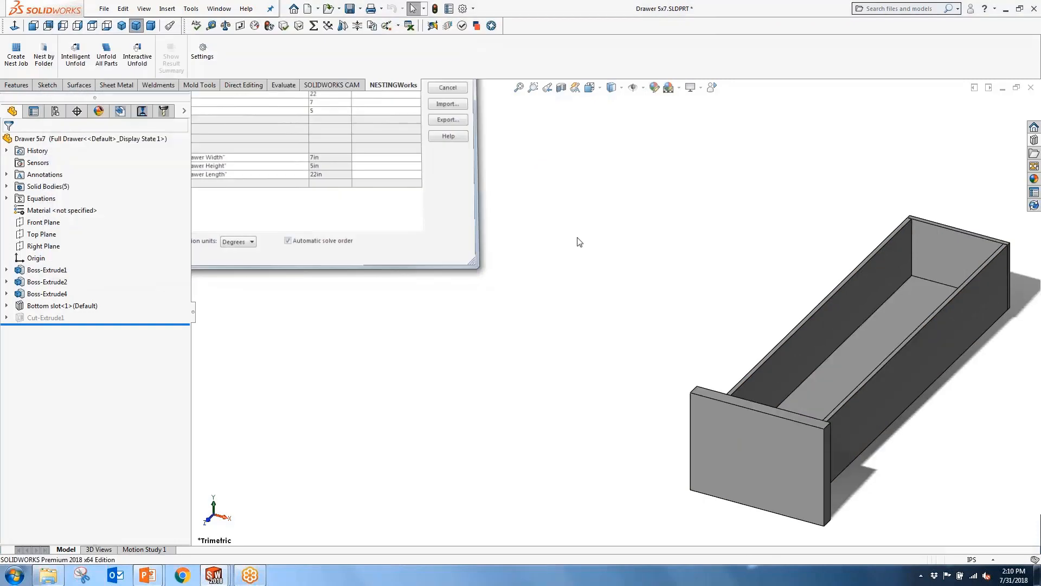
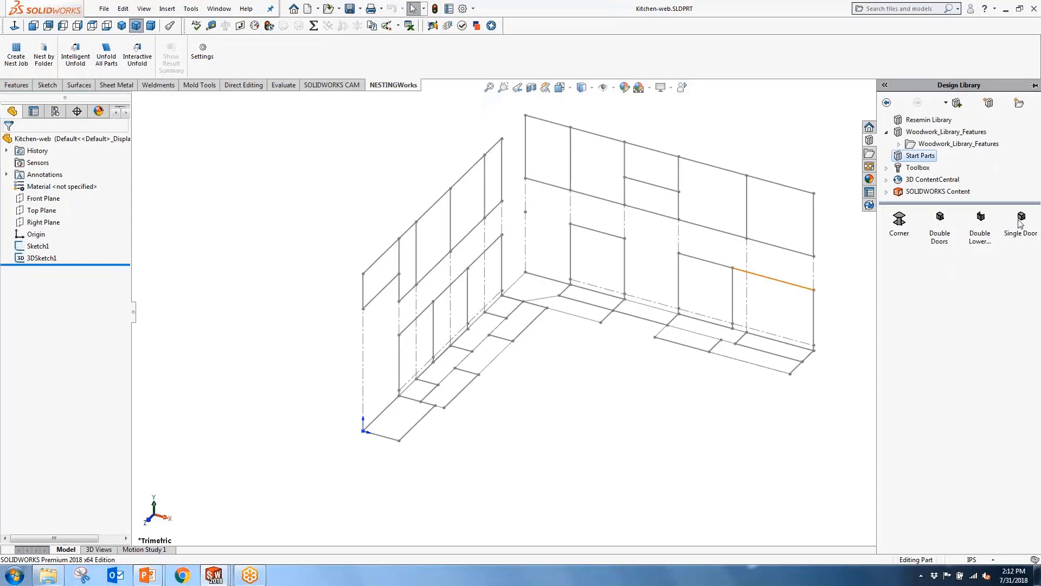
Place the Single Door library cabinet with the Multi-Shelf configuration in the left wall's narrow upper opening nearest the room corner
drag(1022, 220, 839, 165)
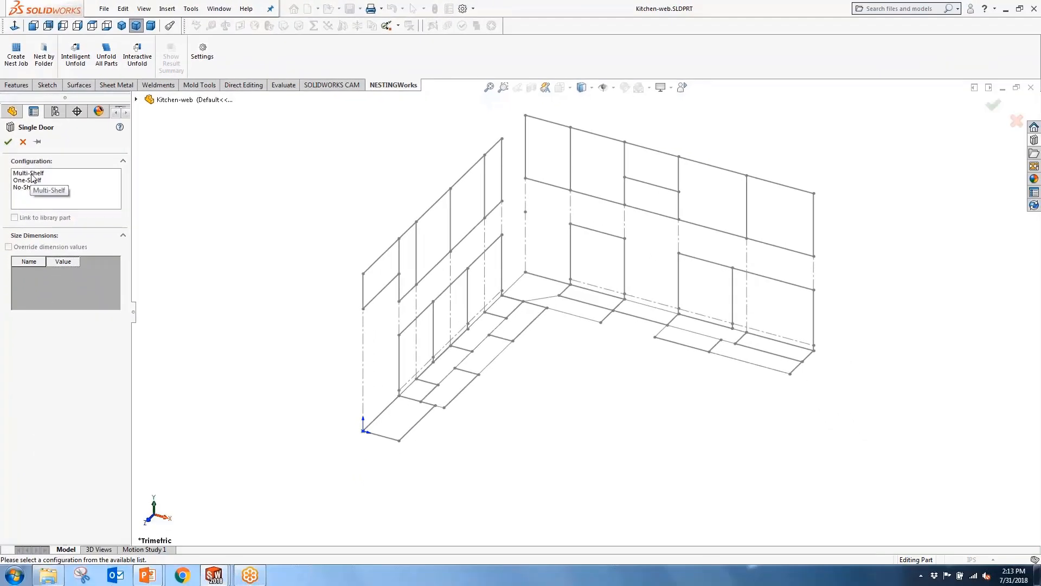
click(31, 174)
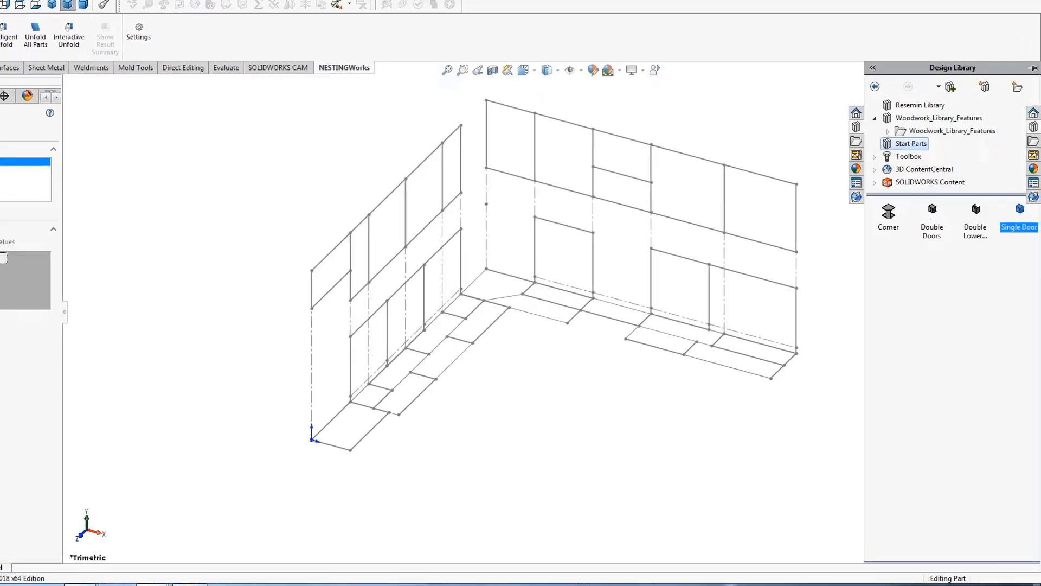
drag(1019, 210, 501, 264)
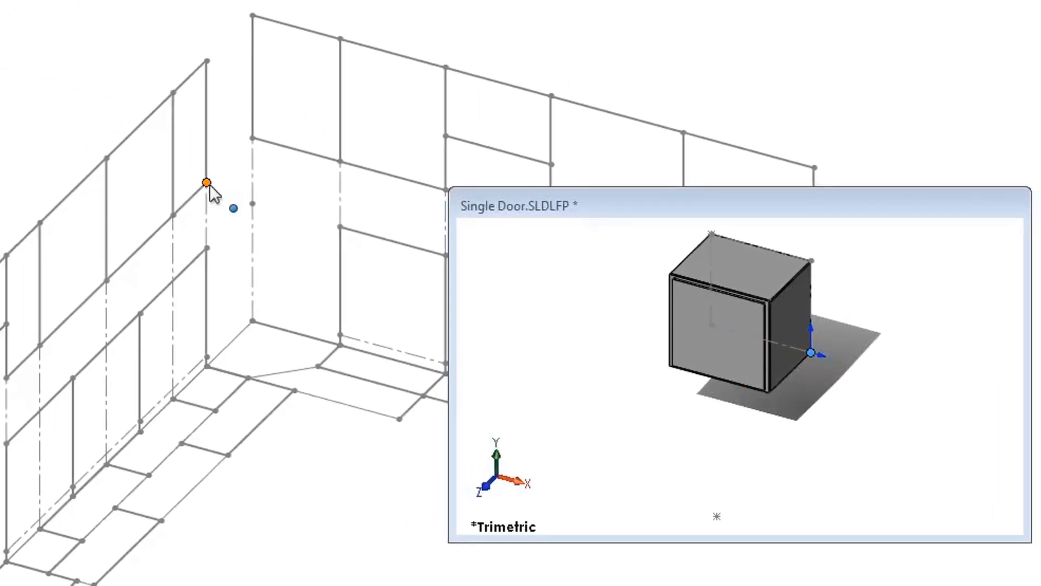
click(173, 92)
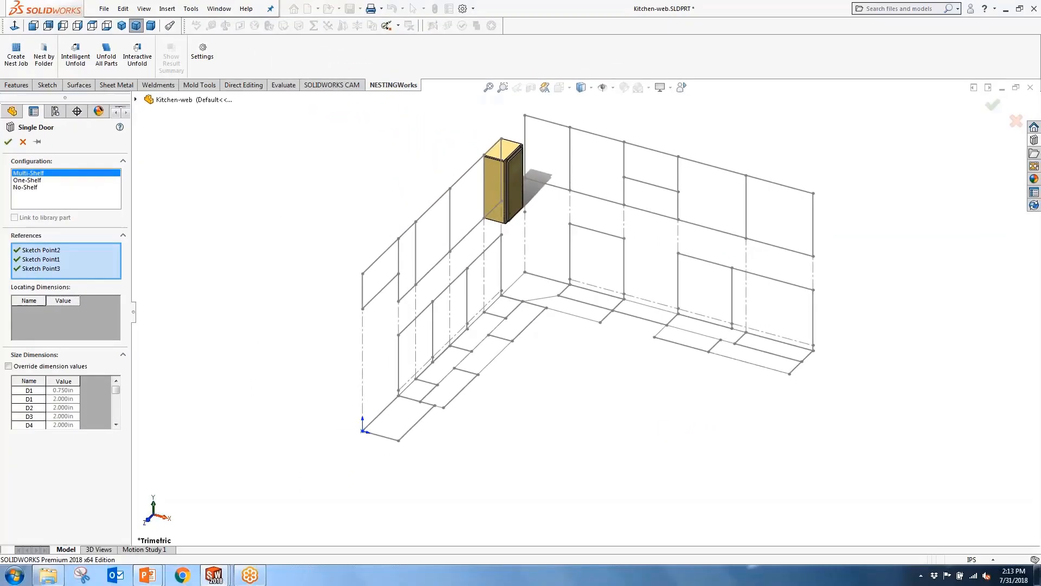
middle_drag(458, 334, 593, 258)
scroll(581, 242, down, 5)
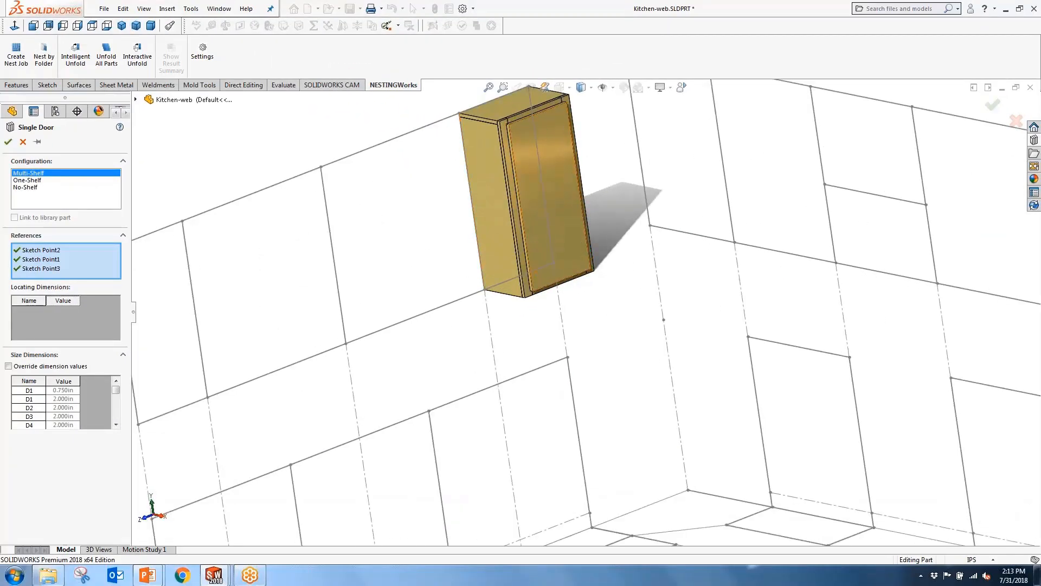
middle_drag(388, 293, 359, 335)
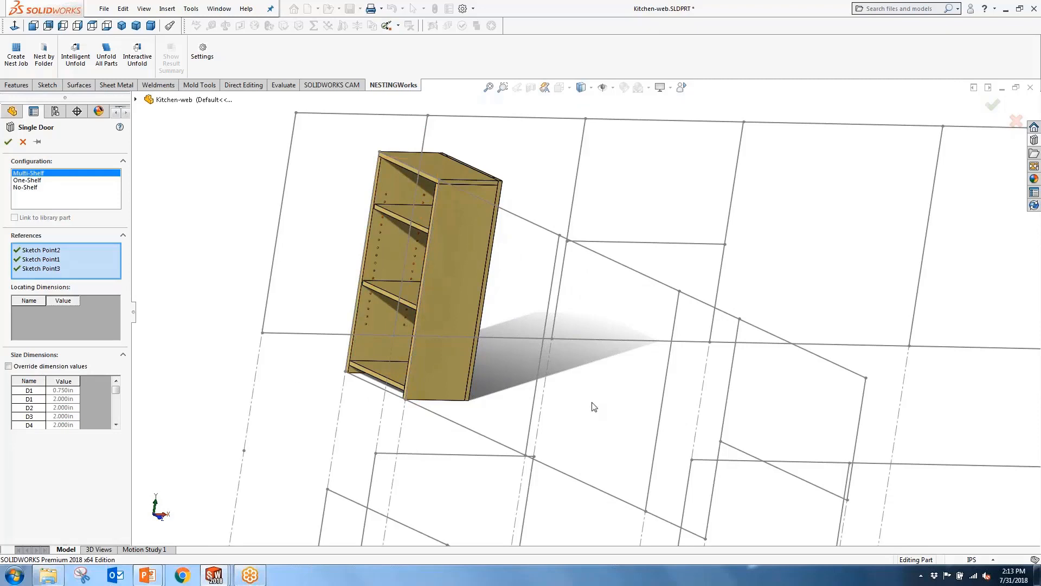
scroll(615, 405, up, 4)
mouse_move(615, 404)
middle_down()
mouse_move(584, 369)
mouse_move(542, 387)
middle_up()
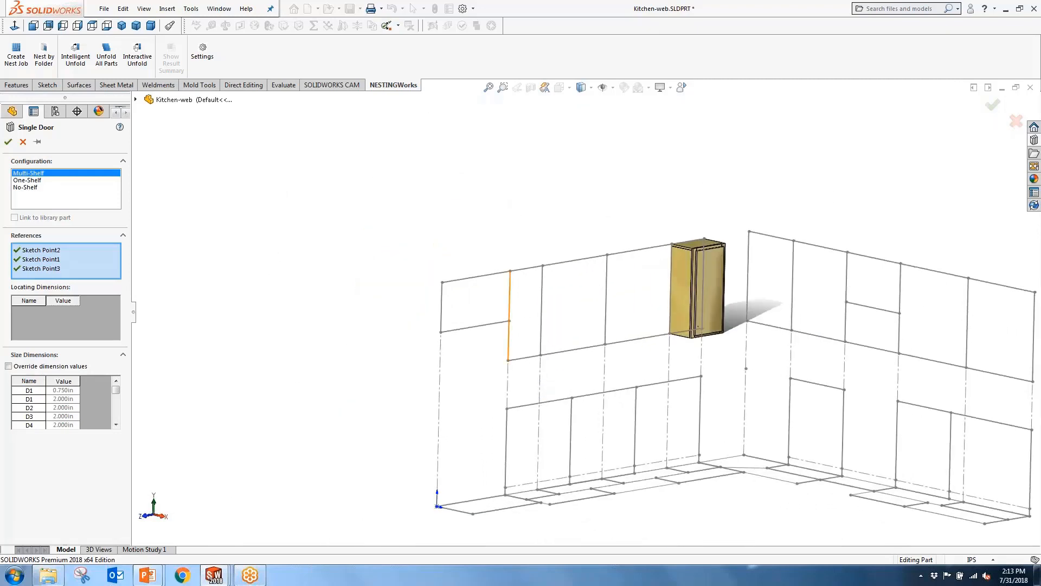
click(7, 142)
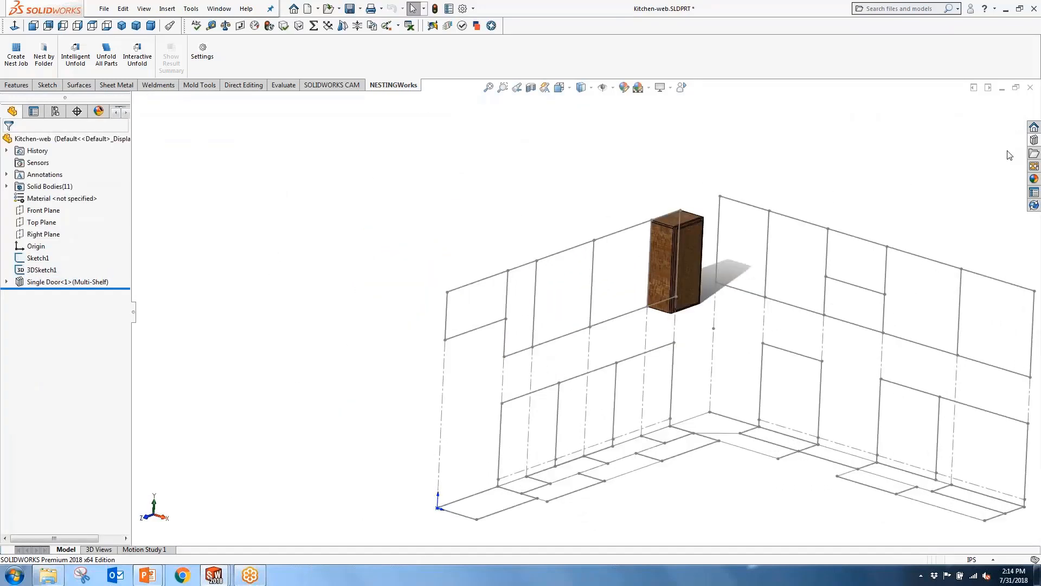
Place a Double Doors library cabinet with the Multi-Shelf configuration in the upper opening directly beside the single-door cabinet
click(1034, 141)
drag(944, 223, 515, 214)
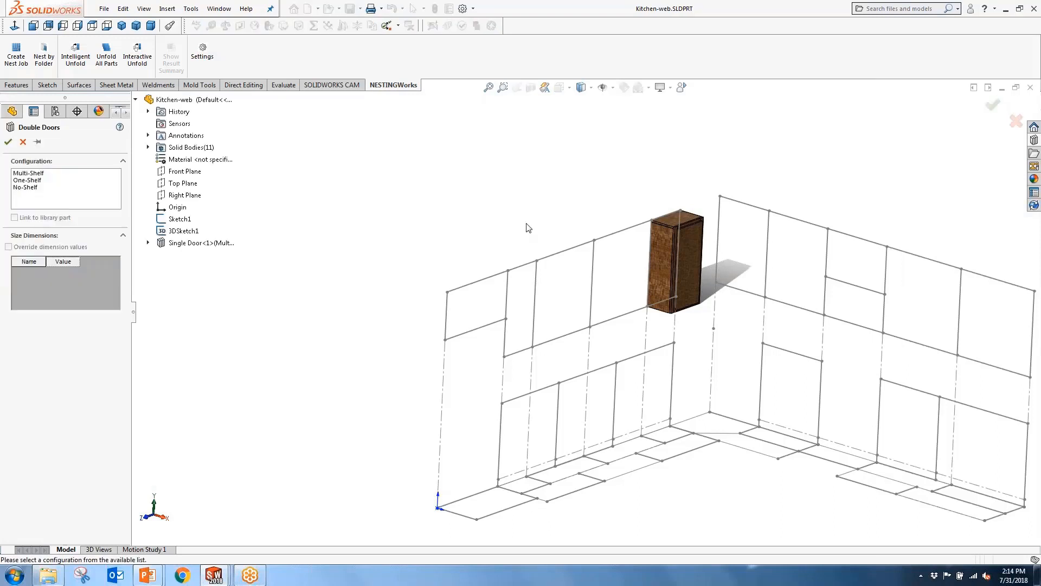
click(43, 174)
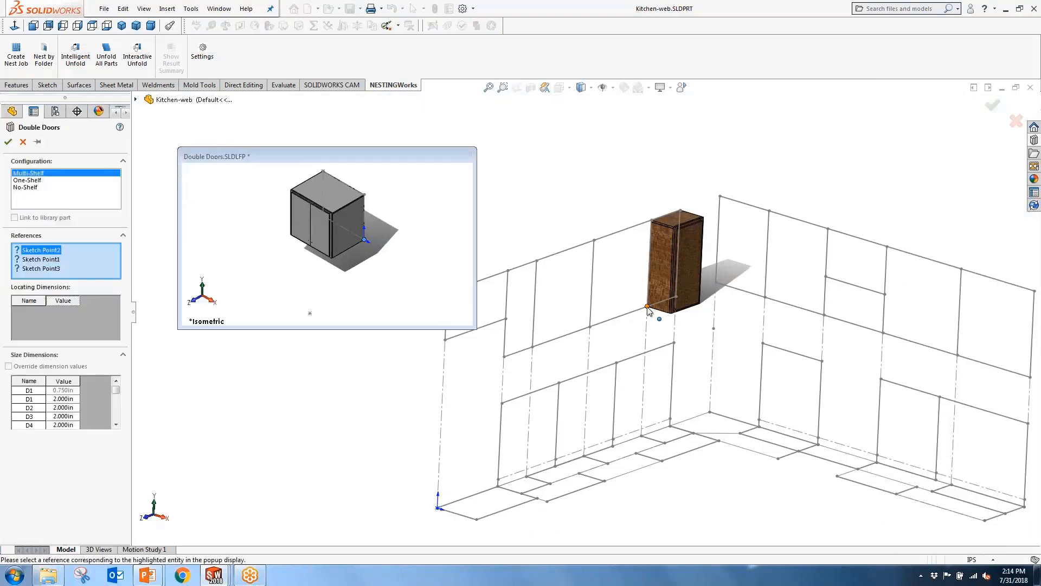
click(647, 307)
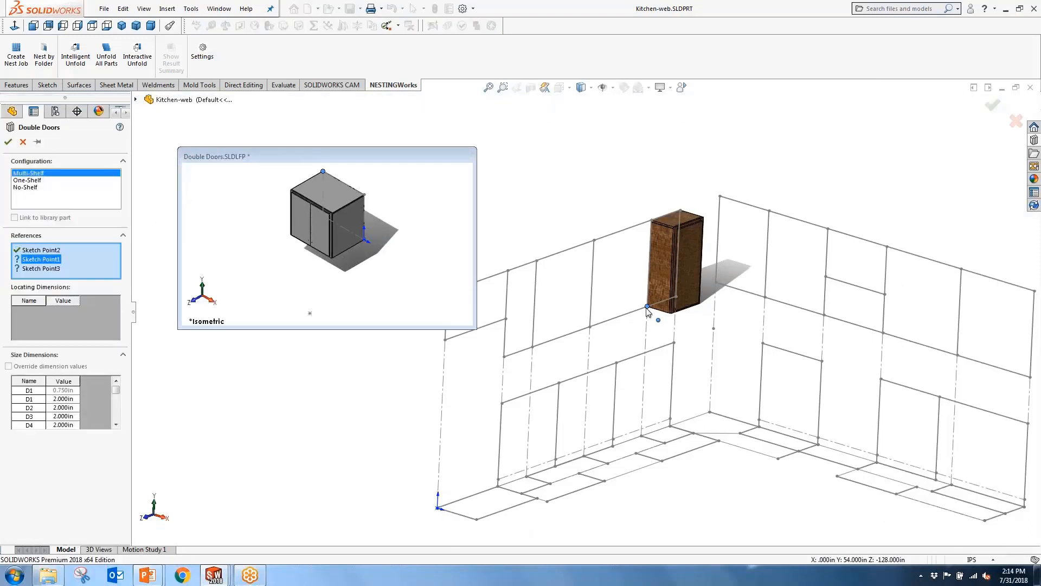
click(595, 241)
click(637, 453)
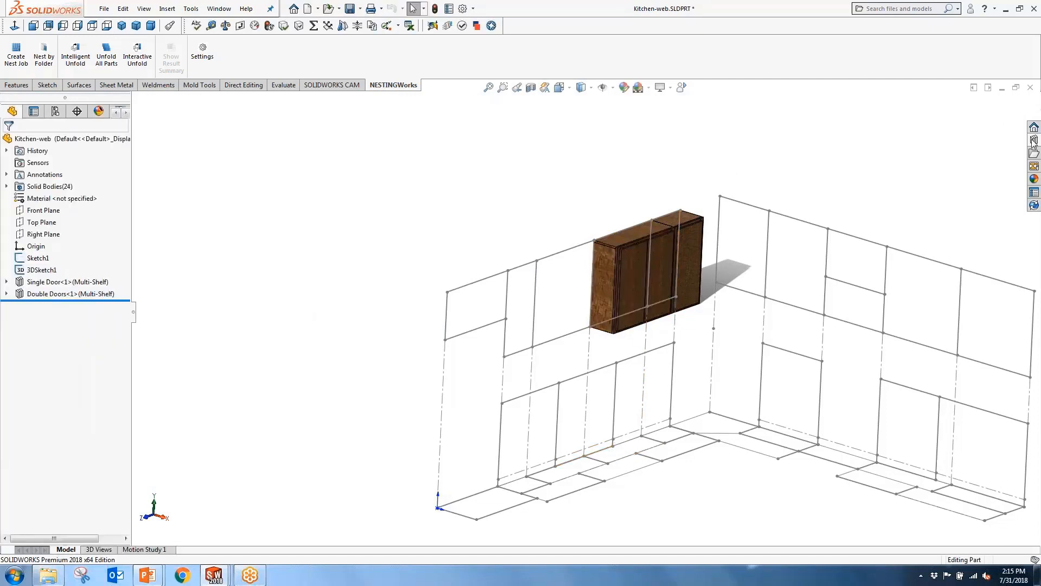
Place another Multi-Shelf Double Doors cabinet in the next upper opening, adjoining the first double-door cabinet
click(1034, 140)
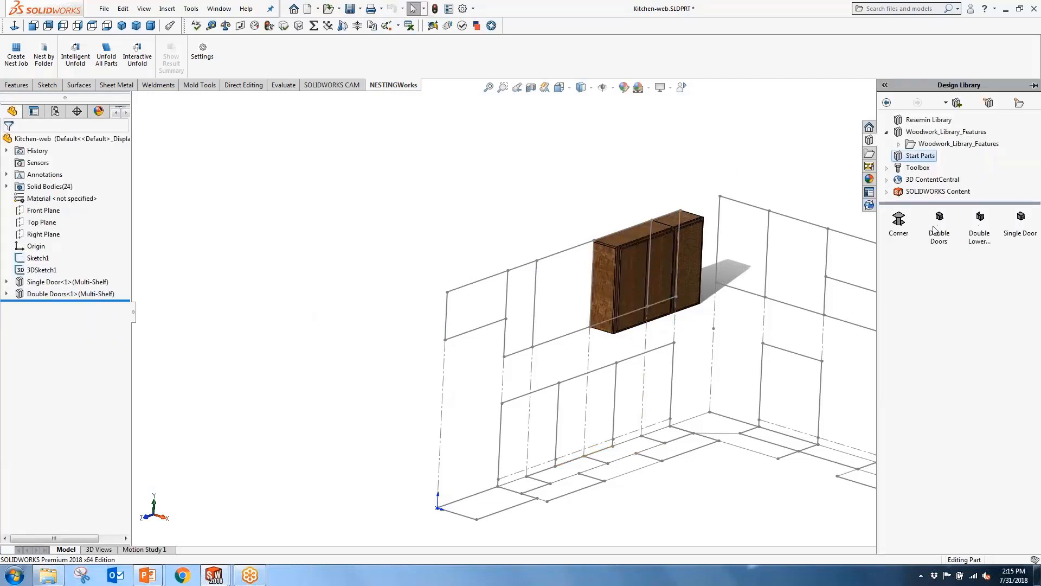
drag(940, 225, 302, 181)
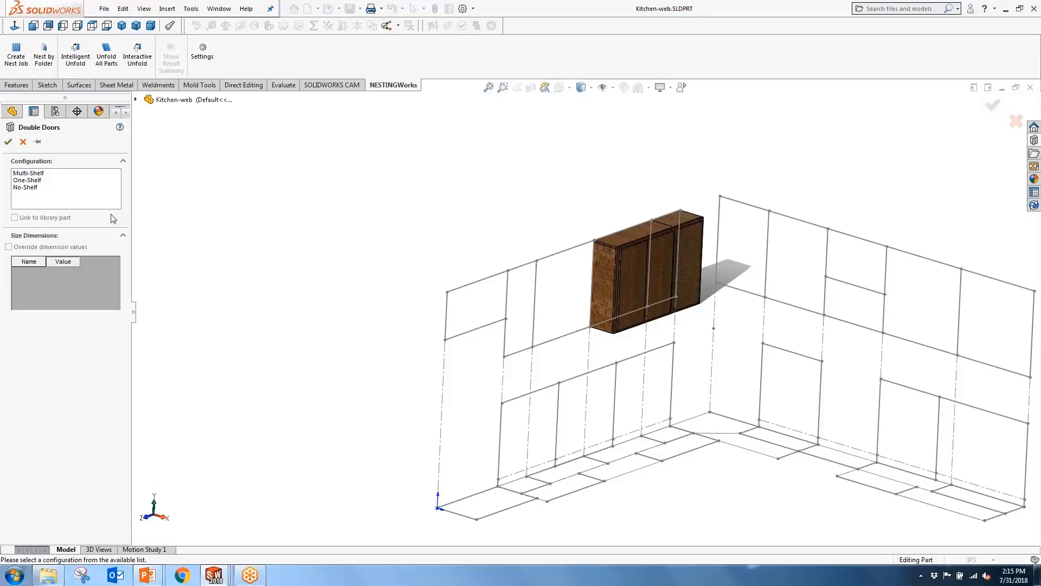
click(26, 173)
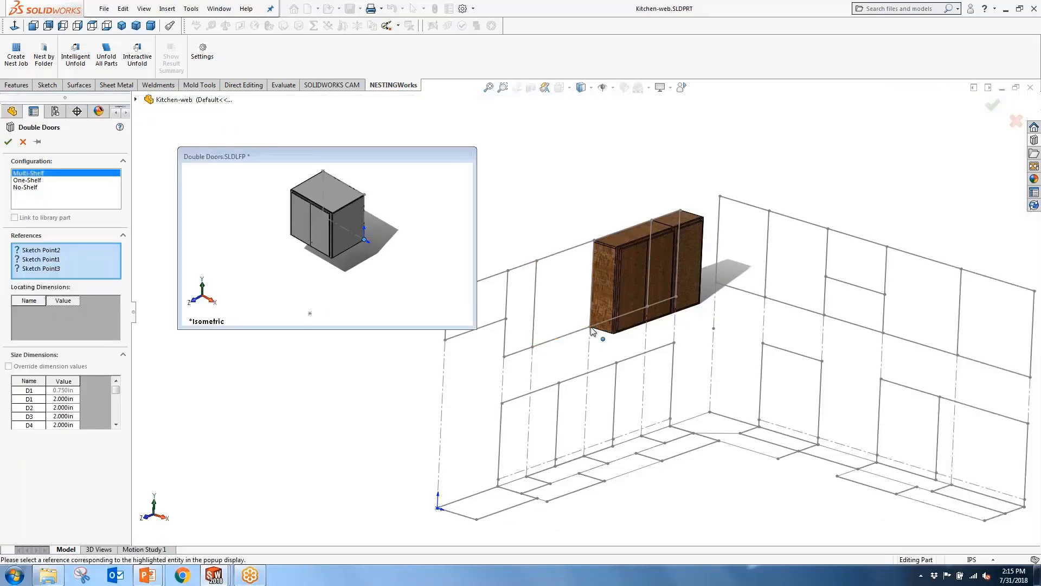
click(590, 327)
click(537, 262)
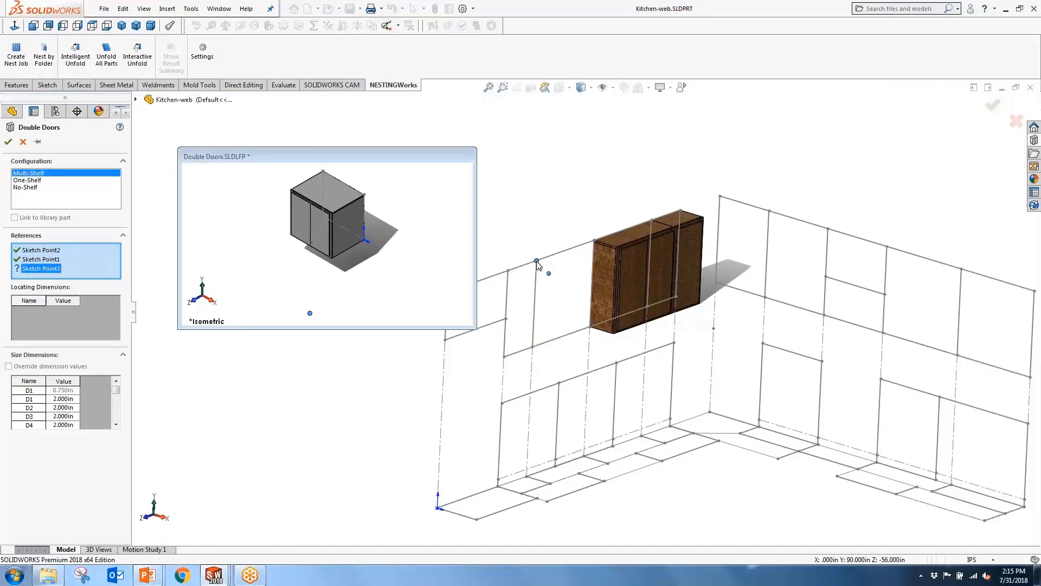
click(608, 463)
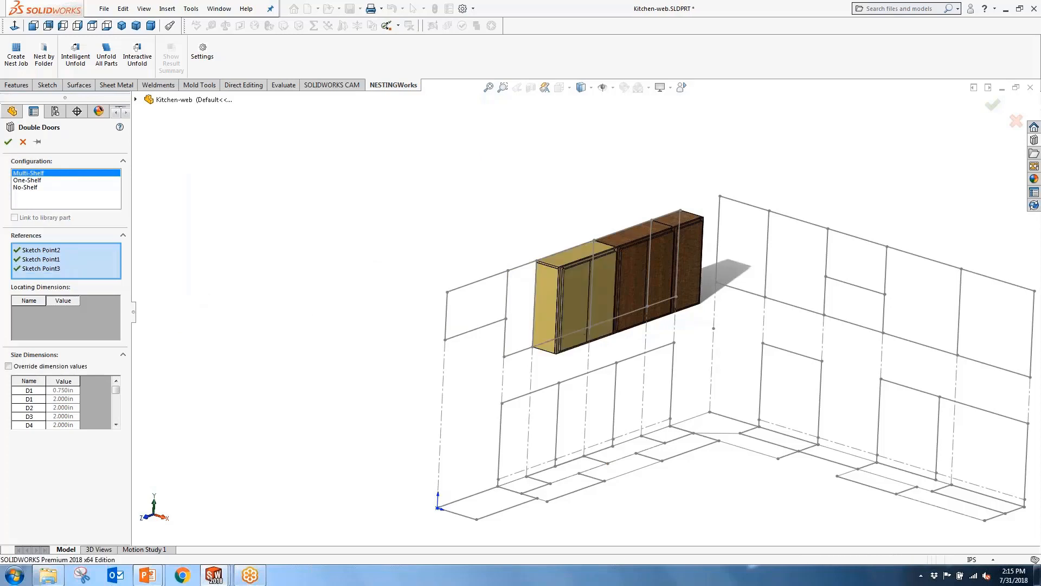
click(8, 143)
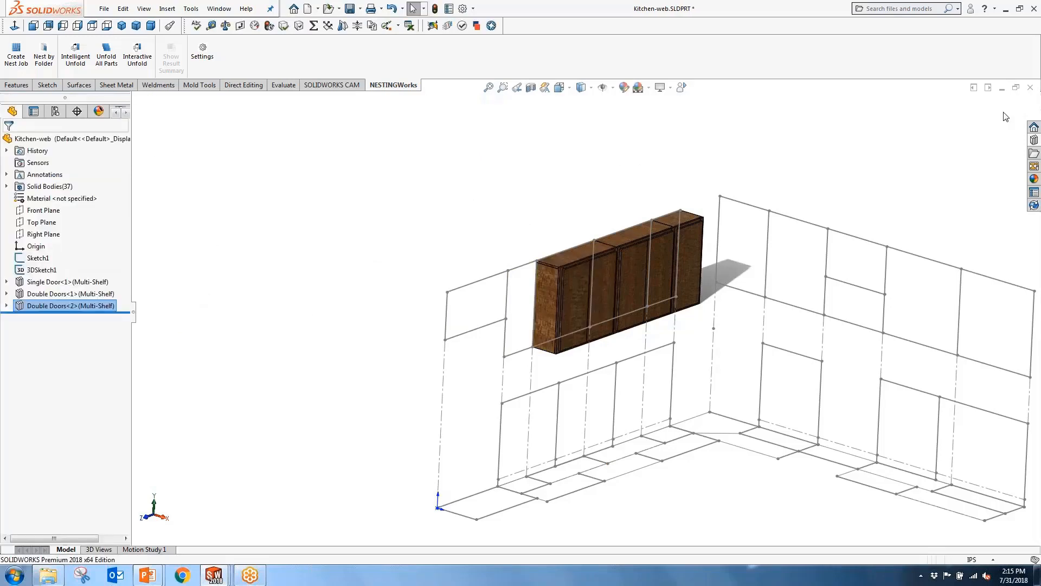
Place a Single Door cabinet with the One-Shelf configuration in the narrow upper opening beside the second double-door cabinet
click(1034, 140)
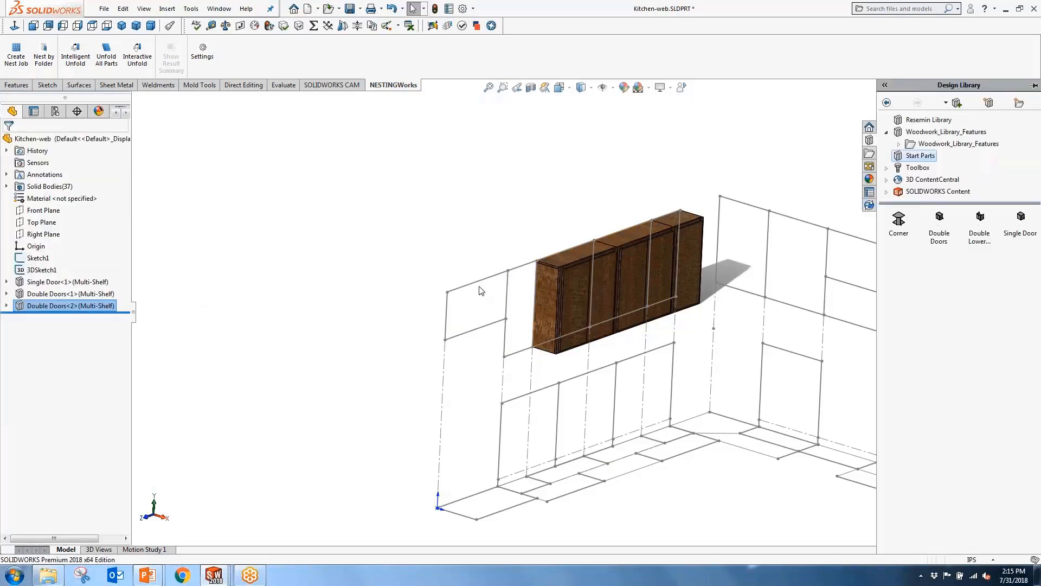
click(946, 221)
drag(1021, 217, 780, 217)
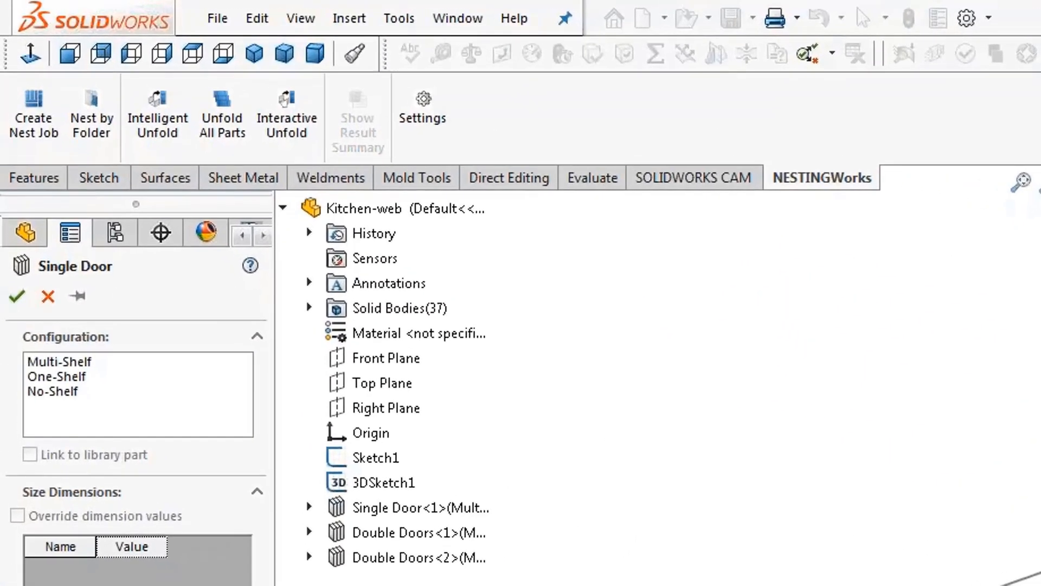
click(50, 378)
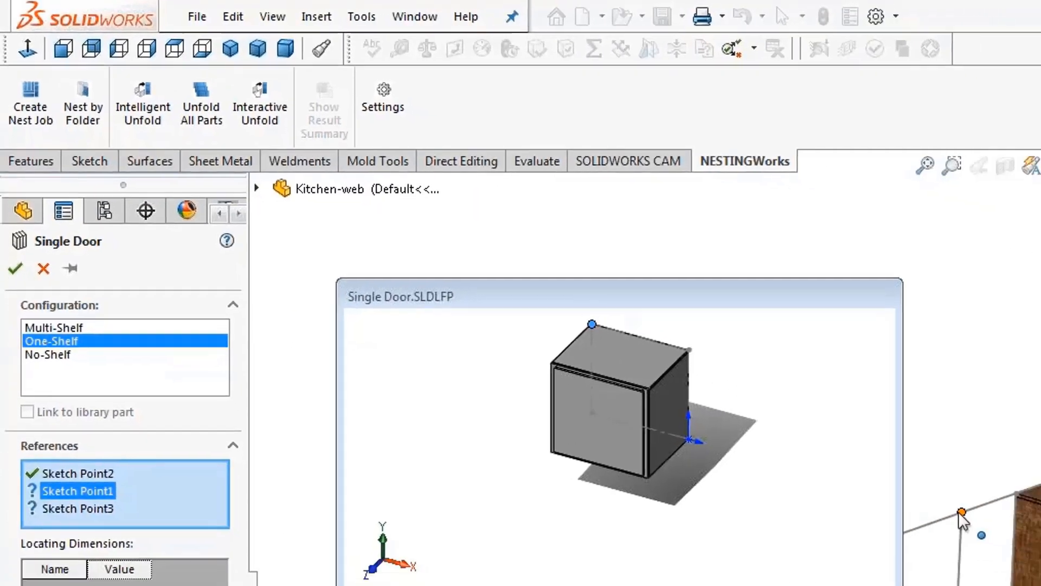
click(962, 518)
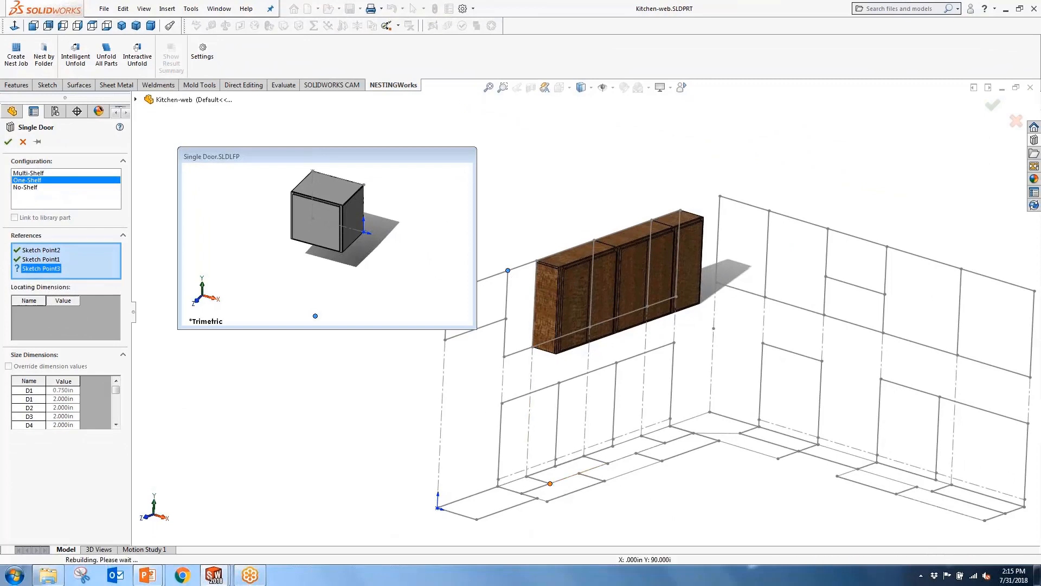
click(508, 270)
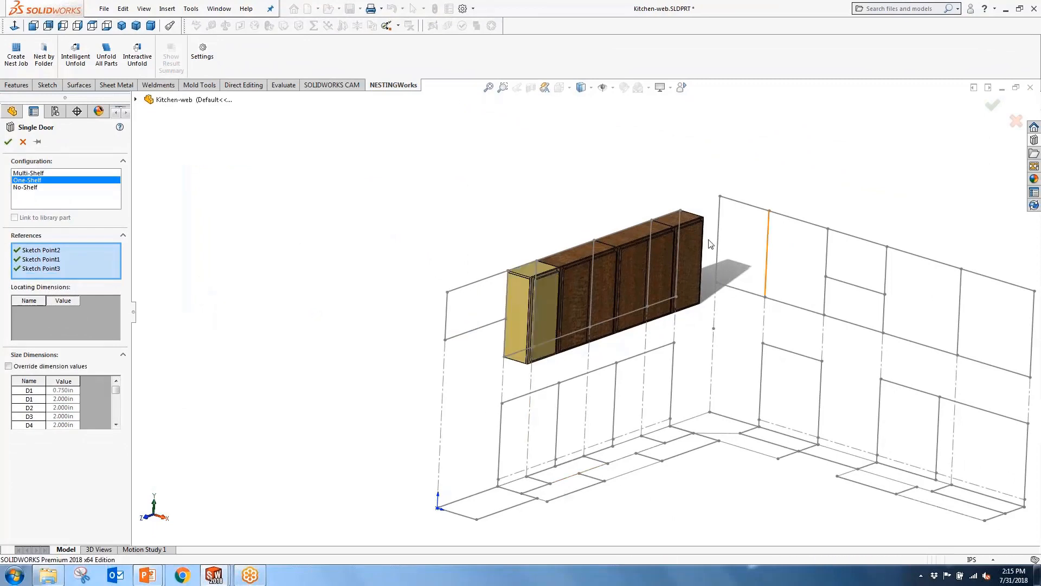
click(9, 143)
Place a No-Shelf Double Doors cabinet in the short upper opening at the wall's free end, using the floor outline's outer corner for its depth
middle_drag(313, 330, 743, 358)
scroll(678, 355, down, 3)
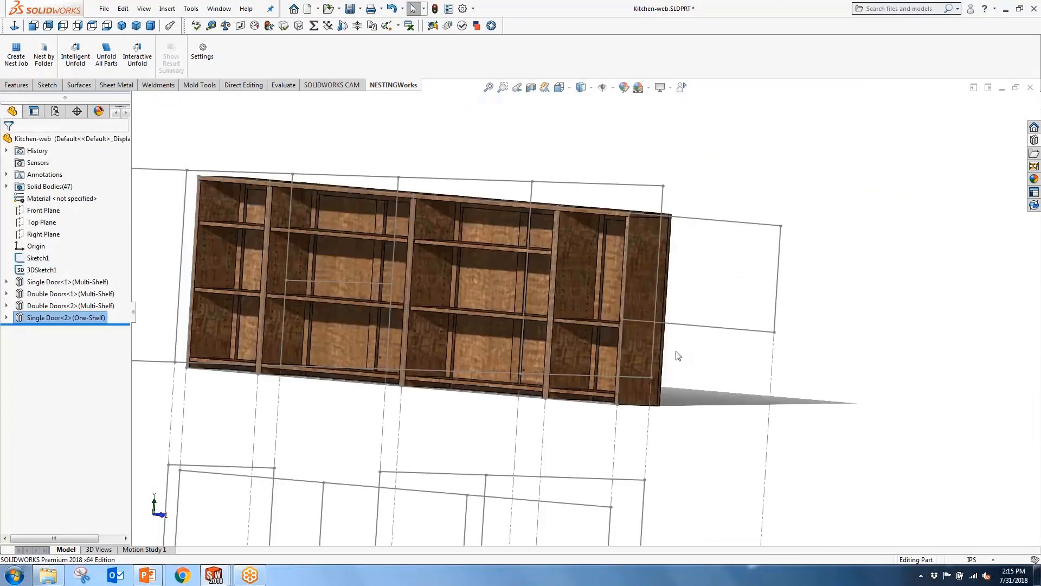
middle_drag(782, 392, 690, 380)
scroll(615, 396, down, 3)
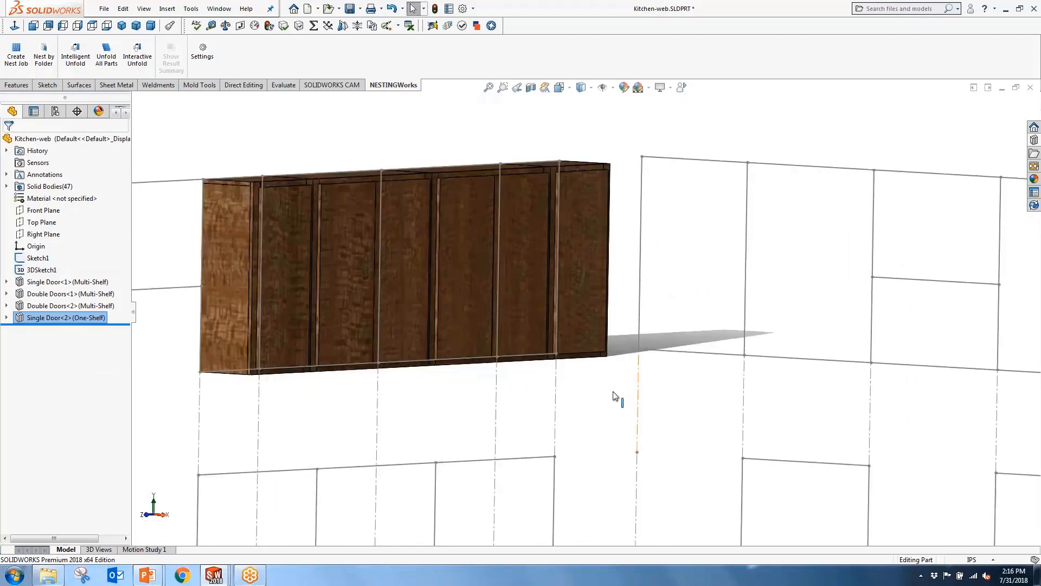
key(f)
click(1034, 140)
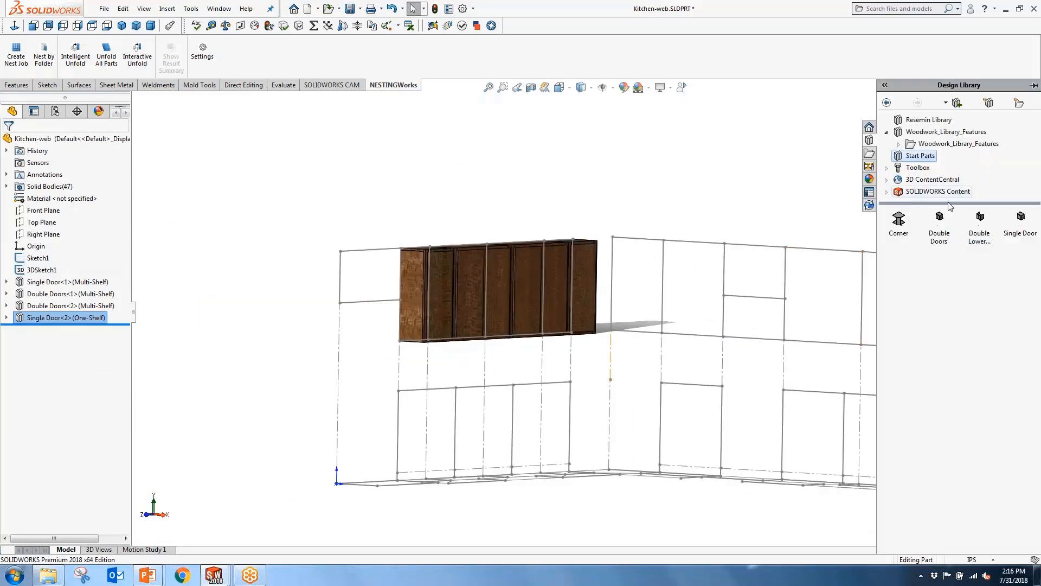
drag(938, 220, 487, 188)
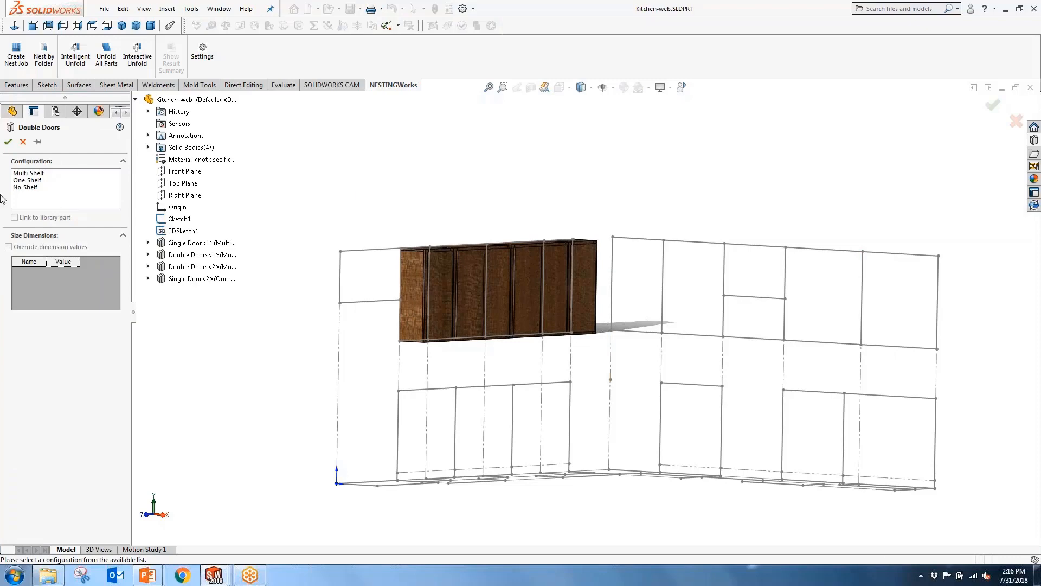
click(32, 187)
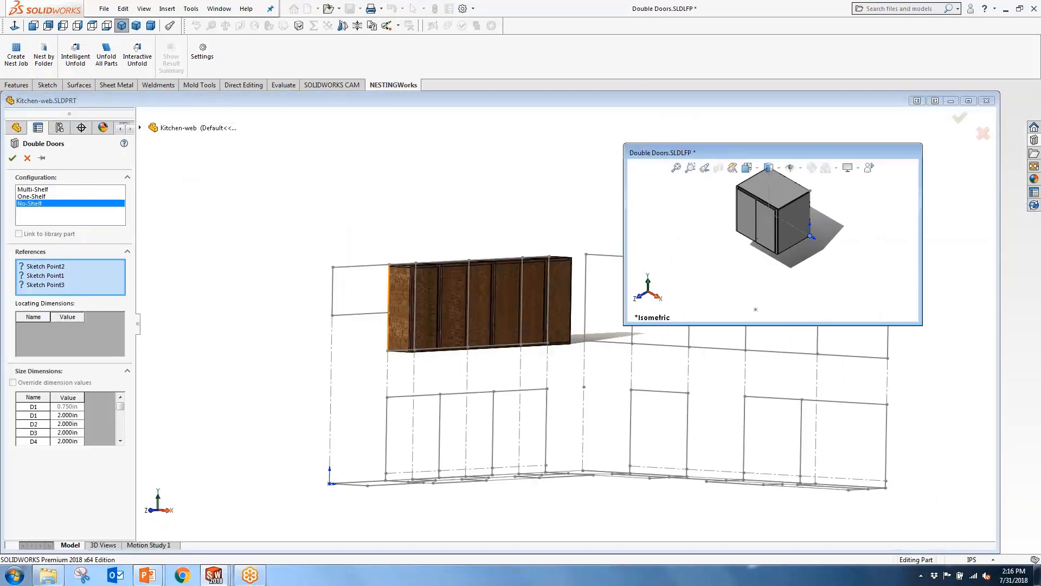
click(388, 314)
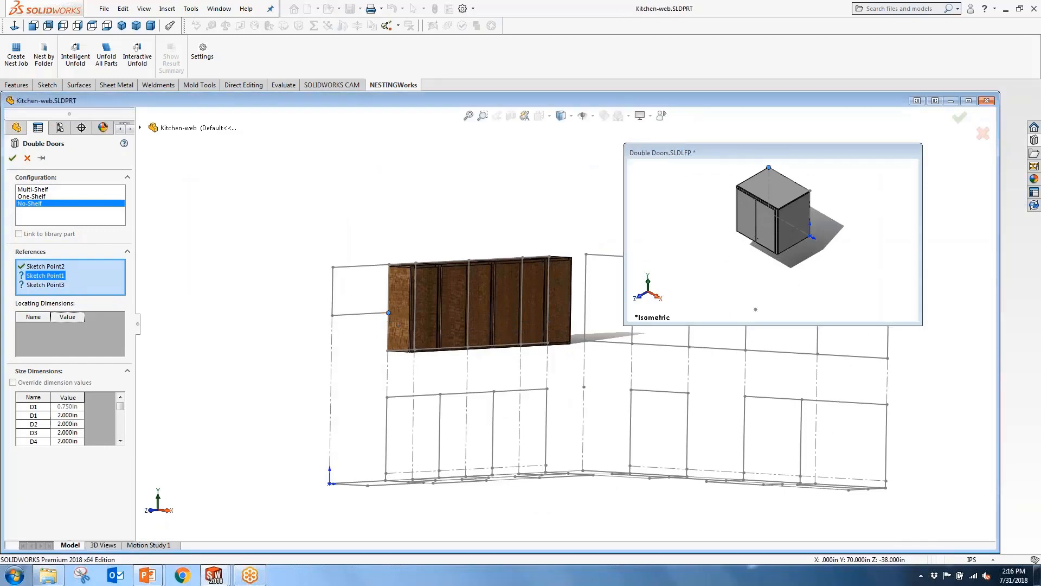
click(332, 268)
middle_drag(435, 357, 386, 488)
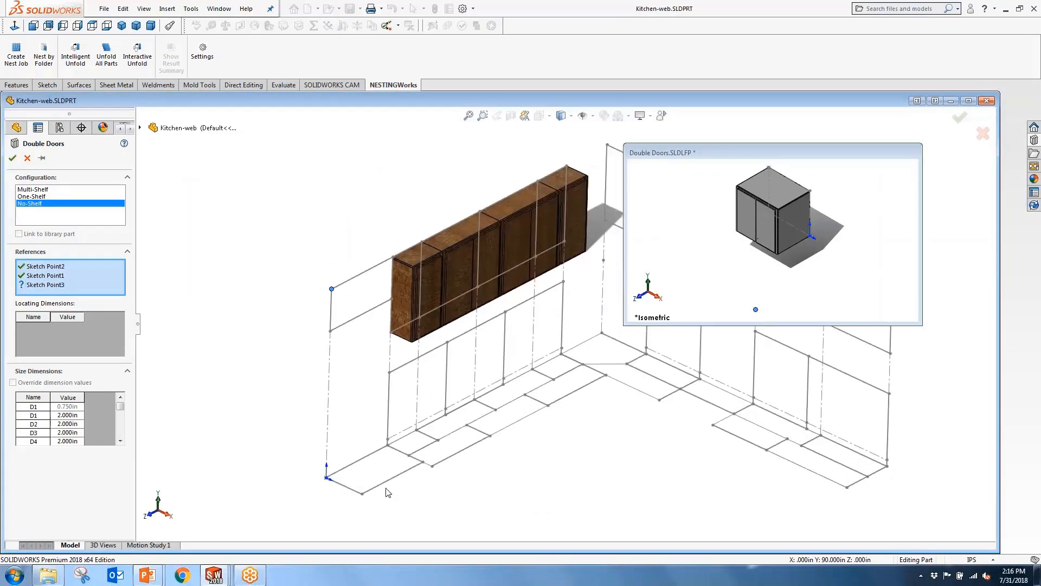
click(363, 494)
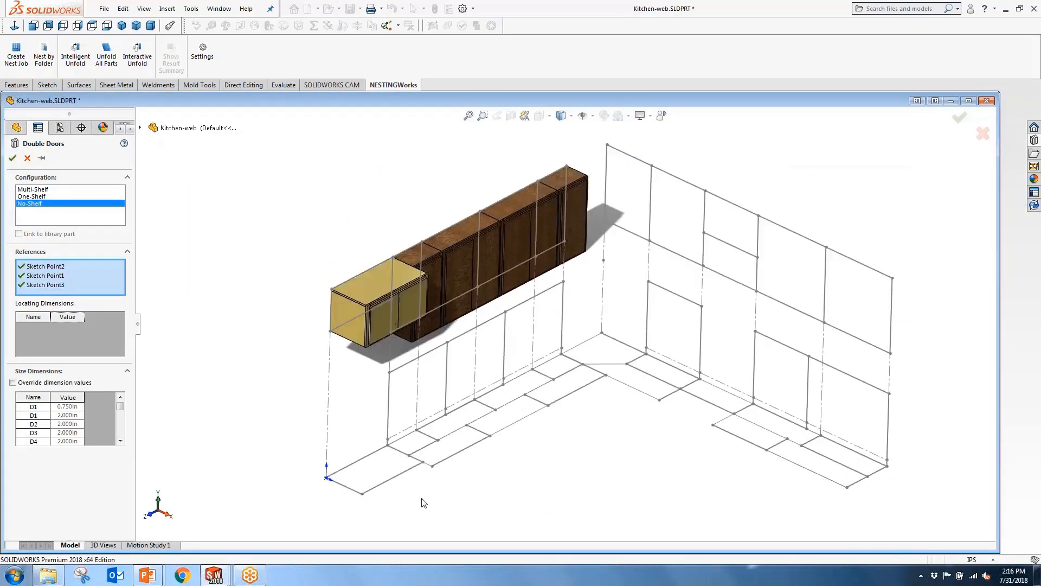
click(13, 157)
Set the upper cabinets' overall height to 48 in in the 3D layout sketch and rebuild the cabinets
middle_drag(431, 402, 431, 323)
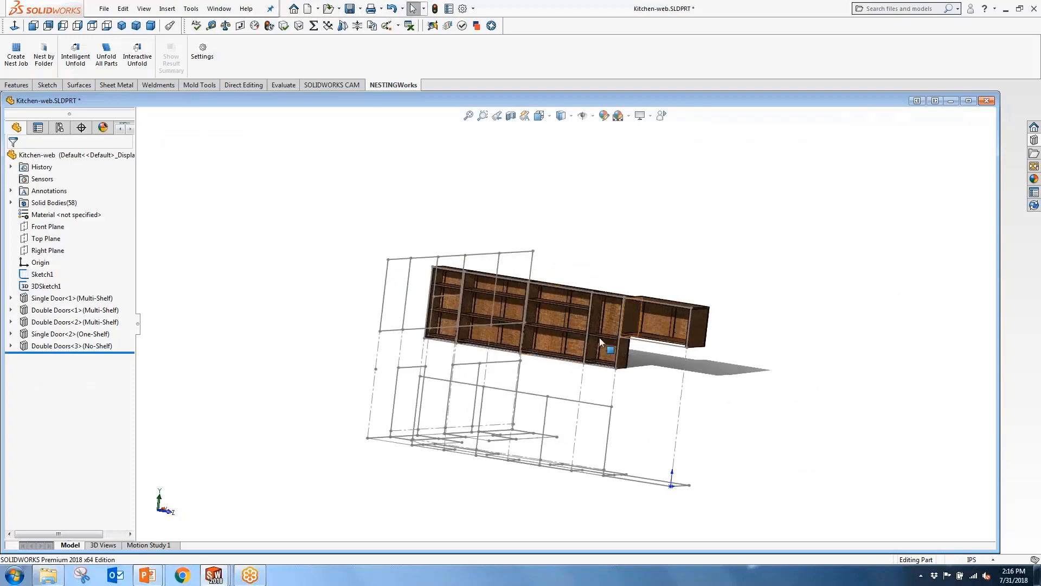
middle_drag(599, 338, 556, 391)
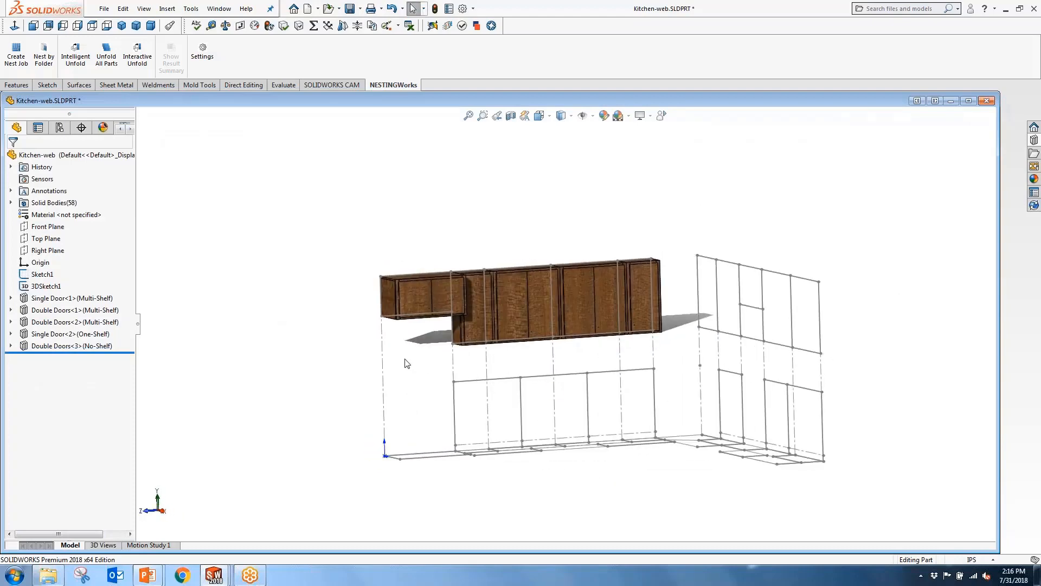
middle_drag(407, 363, 467, 317)
scroll(469, 316, down, 6)
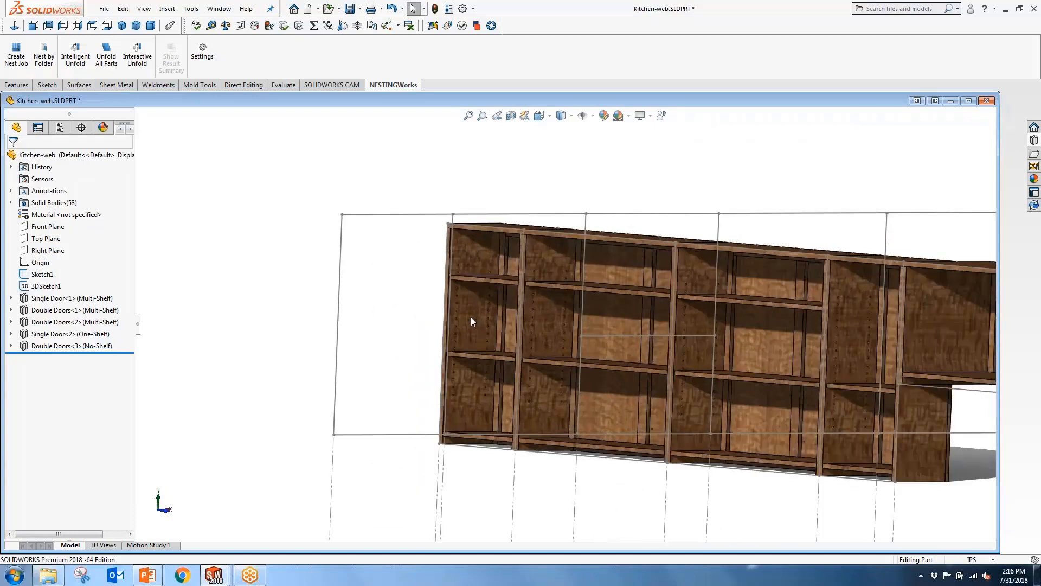
click(33, 288)
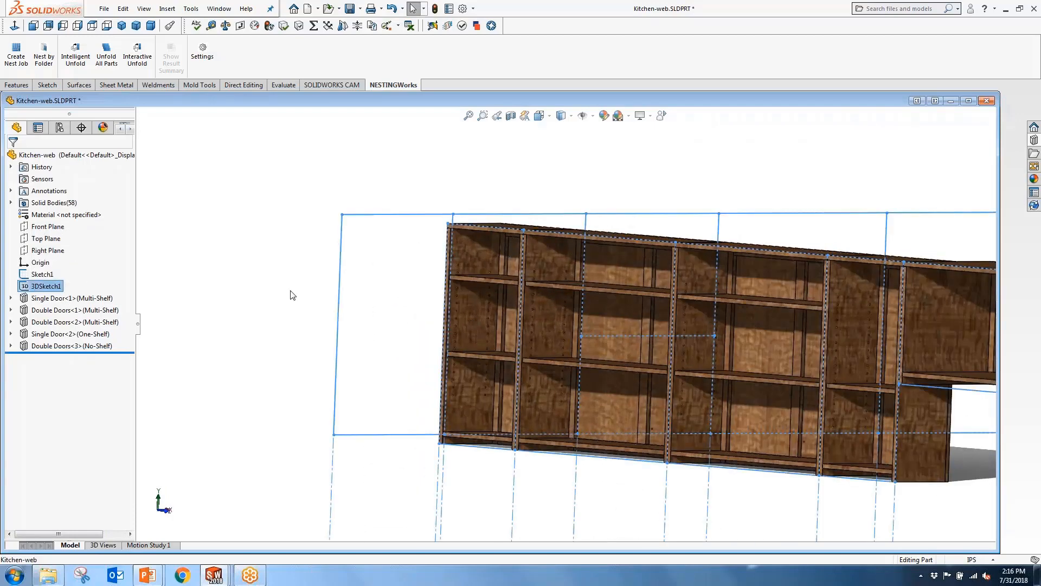
scroll(290, 292, up, 4)
right_click(24, 287)
click(42, 241)
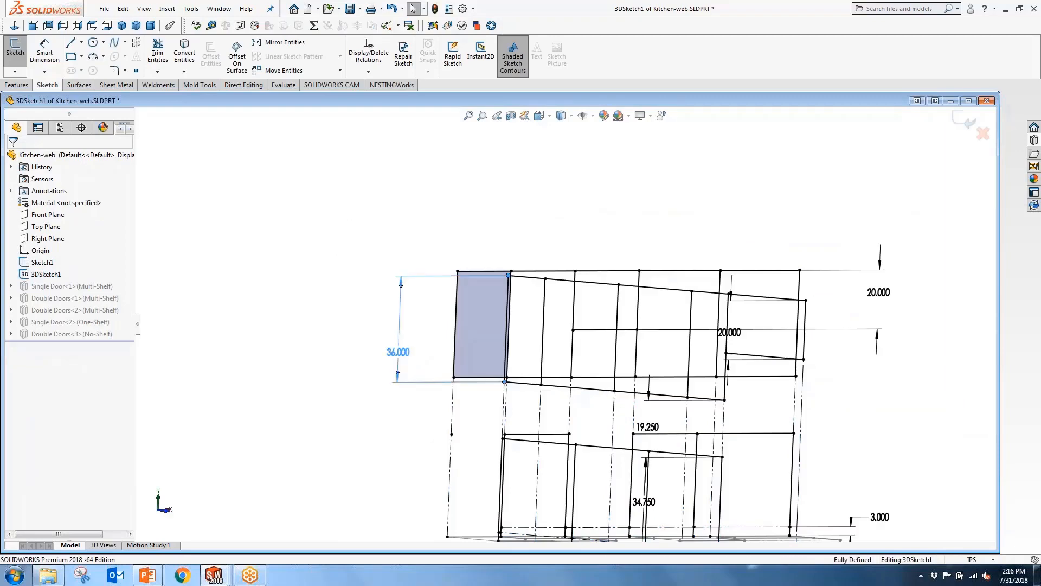
double_click(398, 356)
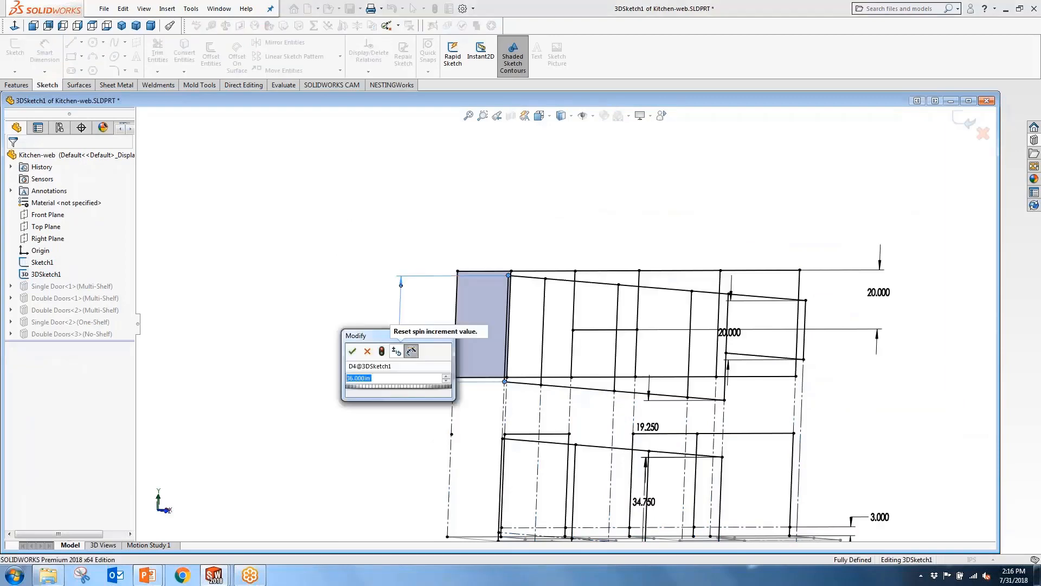
text(48)
key(Return)
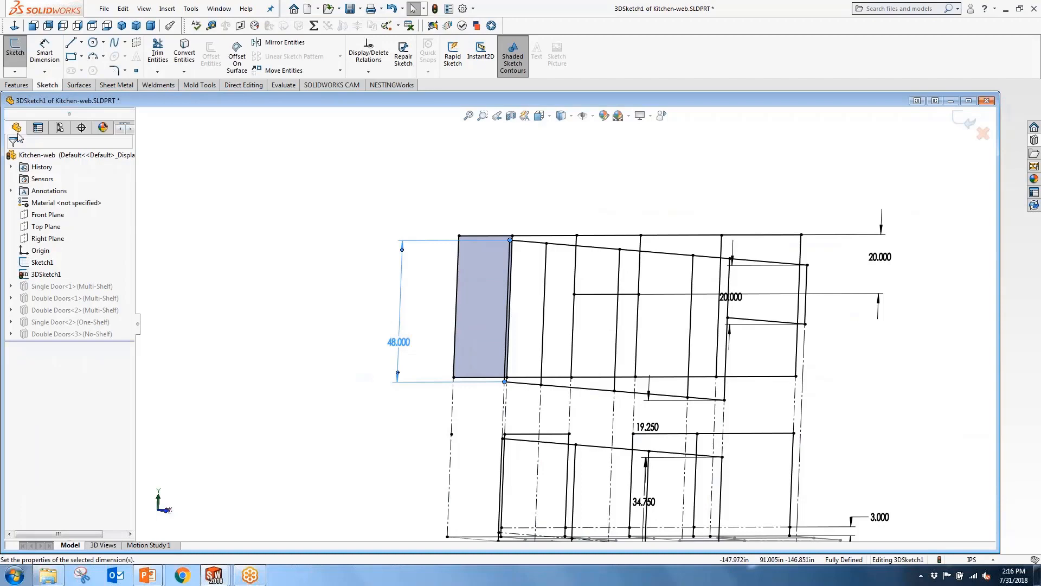
mouse_move(386, 301)
middle_down()
mouse_move(302, 298)
mouse_move(282, 308)
middle_up()
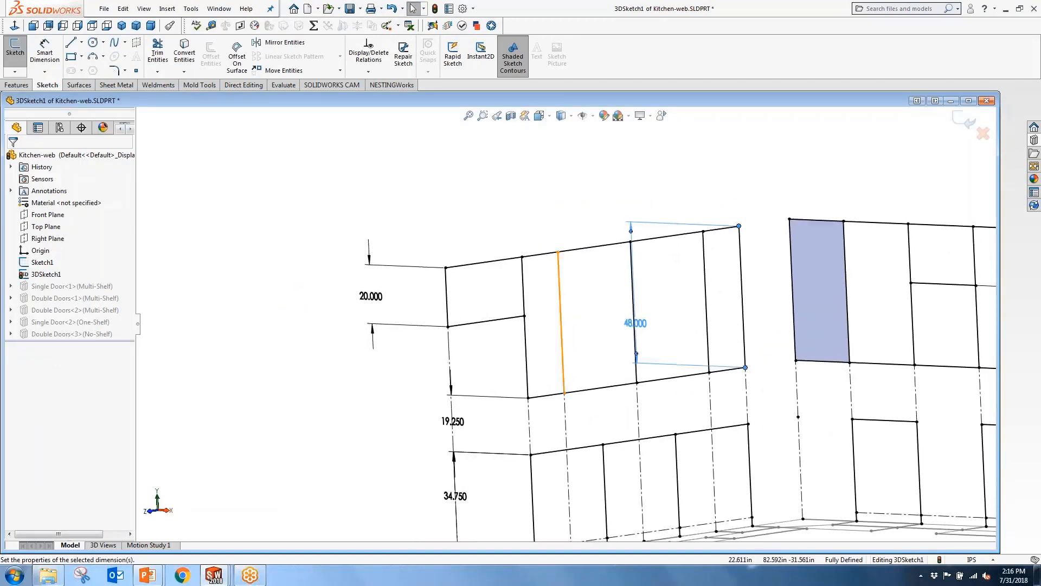
key(f)
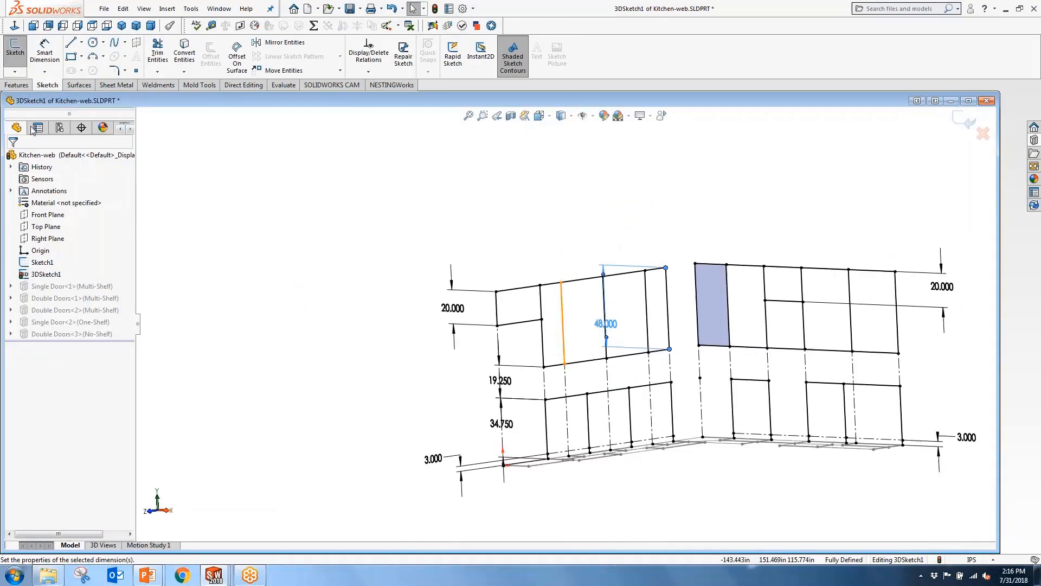
click(15, 52)
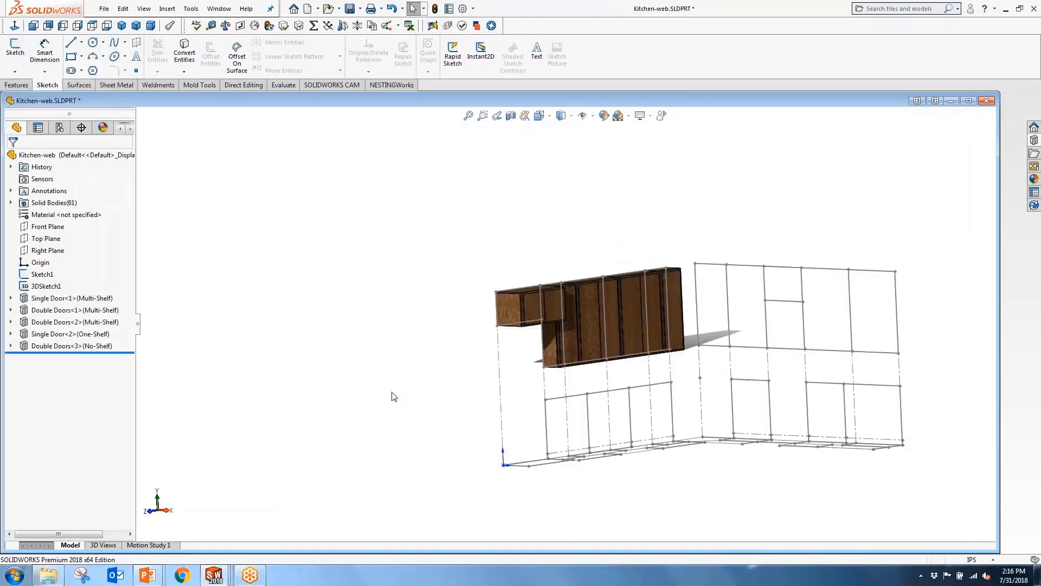
Inspect the shelves and pin holes in the rebuilt cabinets, and set the upper cabinet height in the 3D layout sketch to 36 in
middle_drag(395, 392, 517, 372)
scroll(517, 372, down, 10)
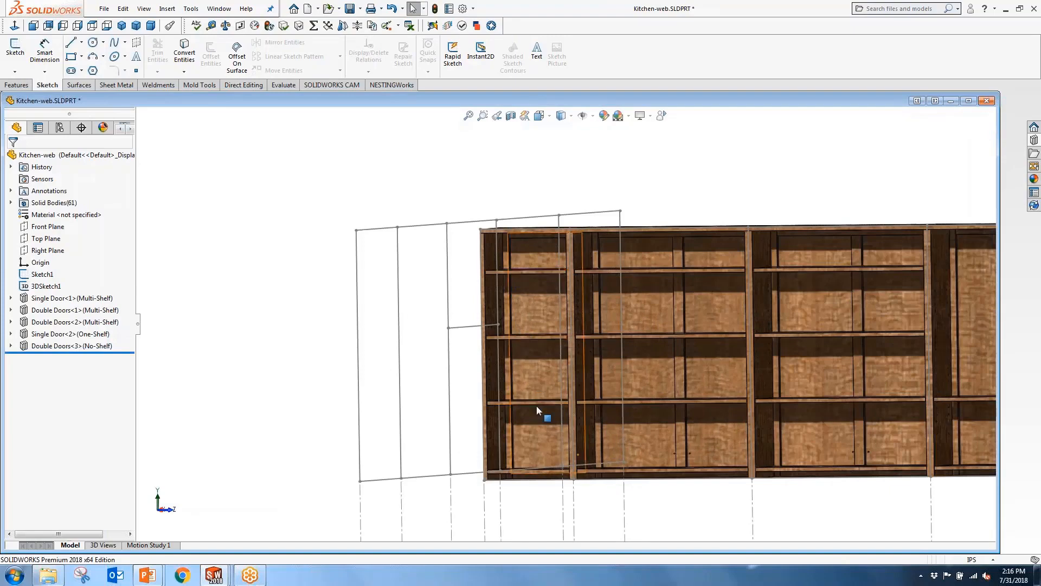
middle_drag(537, 408, 518, 415)
scroll(494, 330, down, 8)
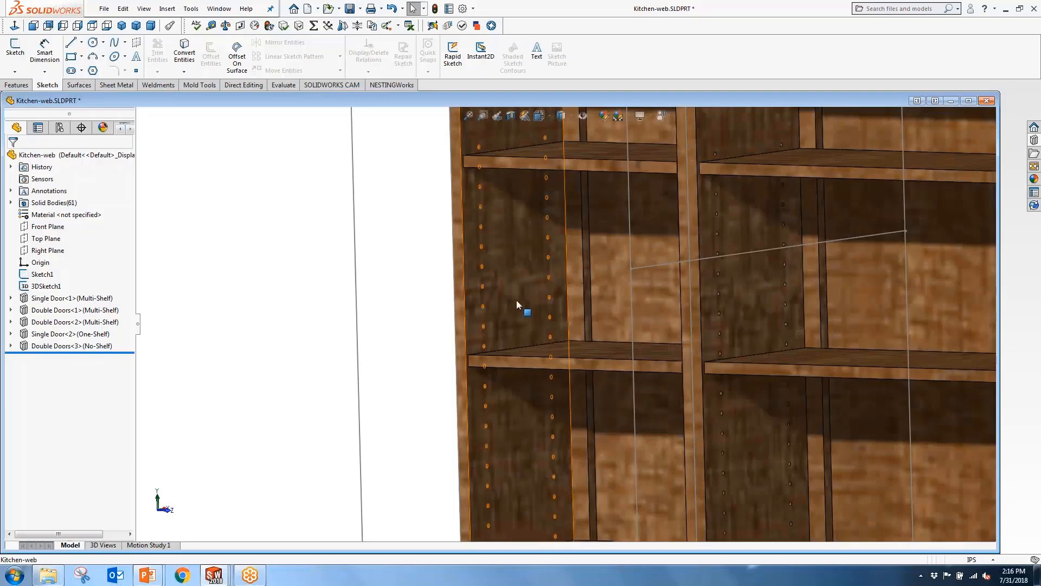
scroll(518, 302, up, 5)
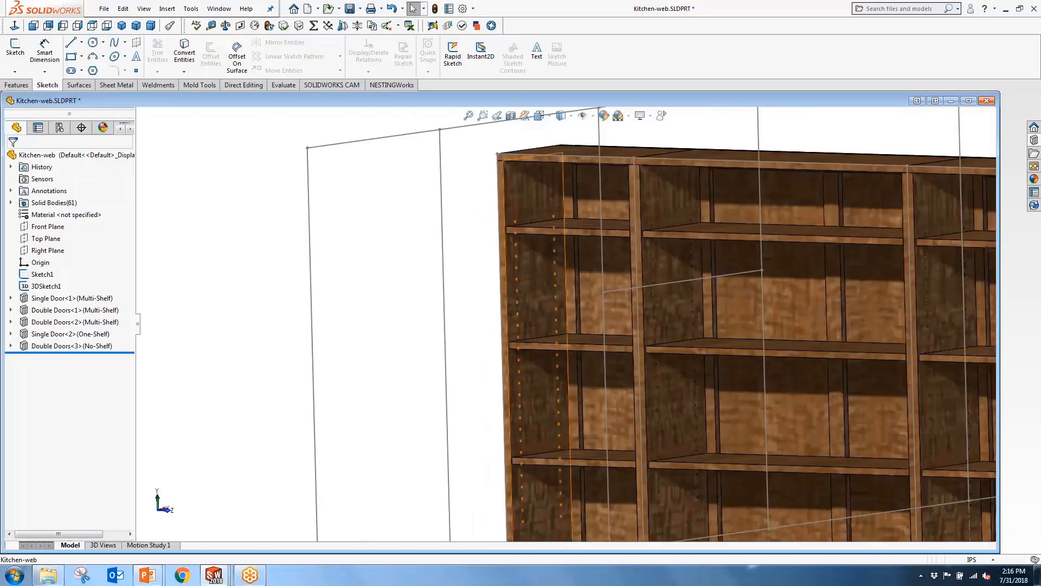
click(46, 286)
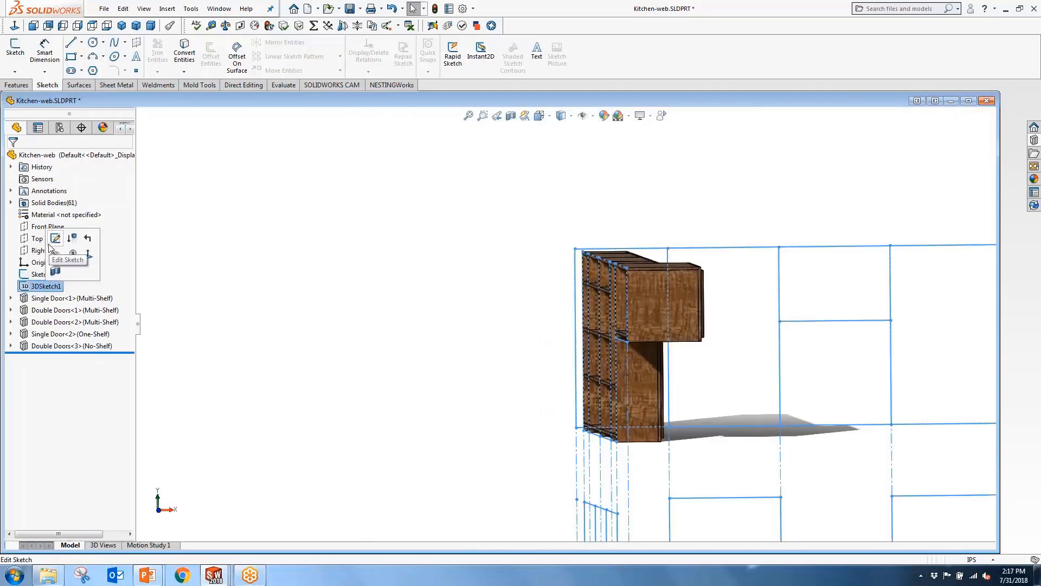
click(55, 237)
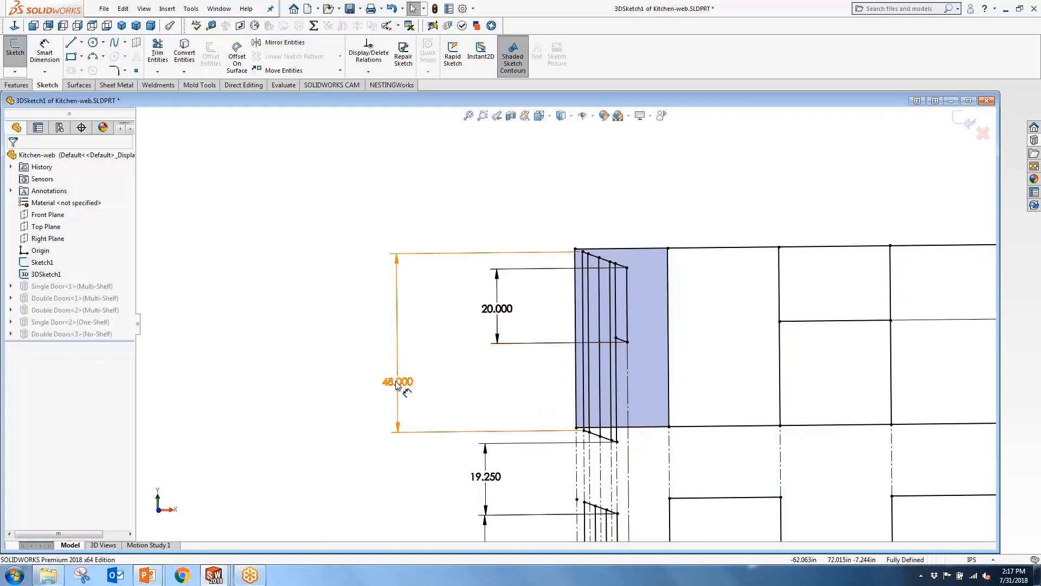
click(399, 382)
double_click(397, 381)
text(36)
key(Return)
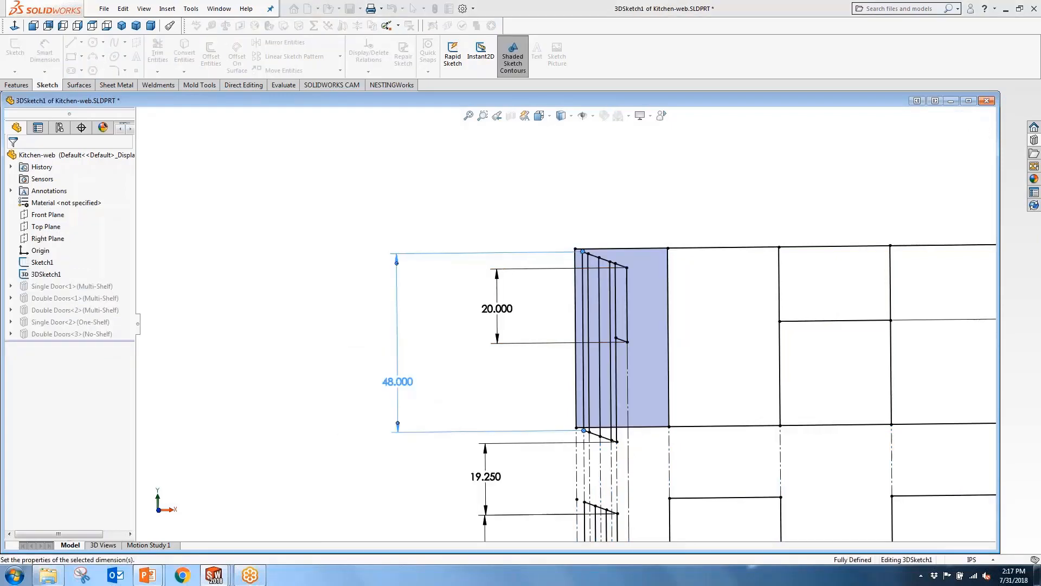
click(15, 50)
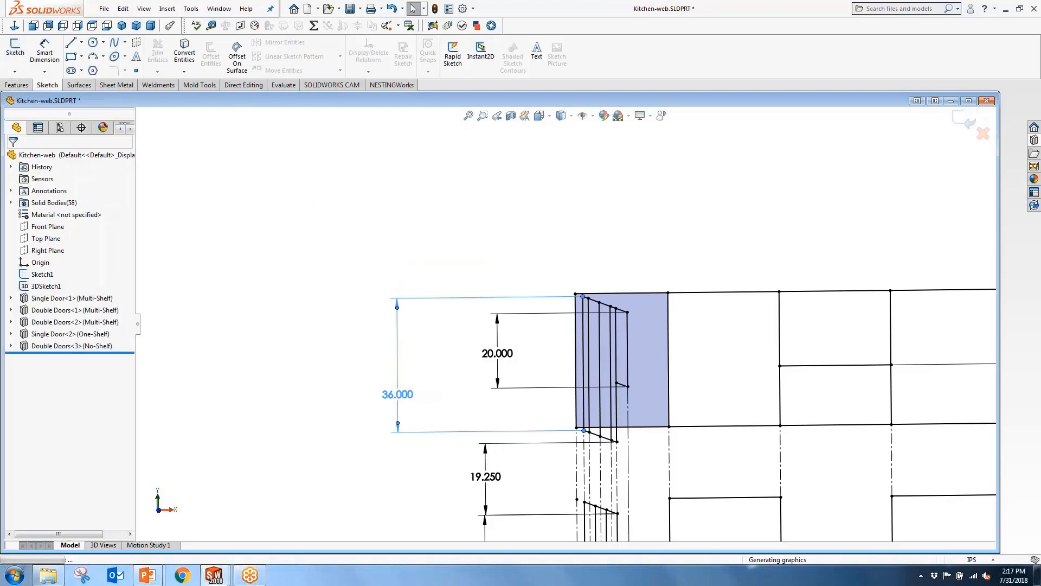
click(136, 26)
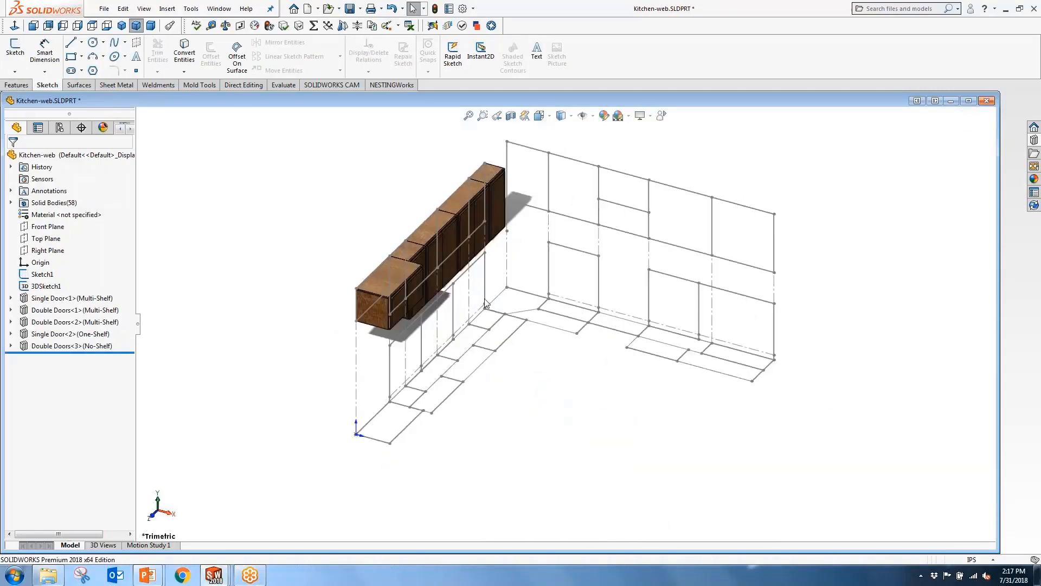
scroll(548, 176, down, 2)
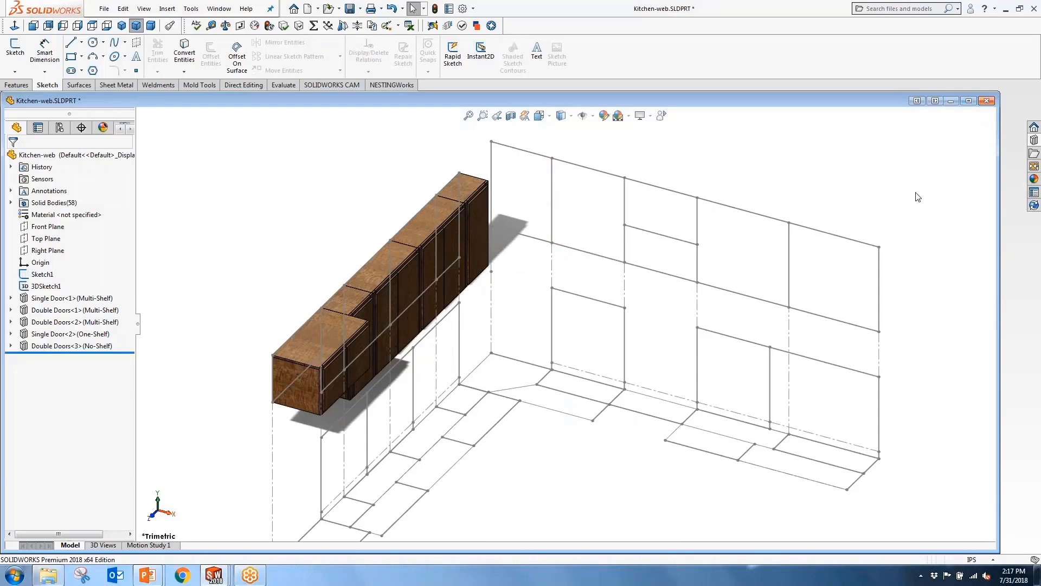
Switch to the Kitchen assembly and open the Woodwork_Library_Features folder in the Design Library
click(968, 101)
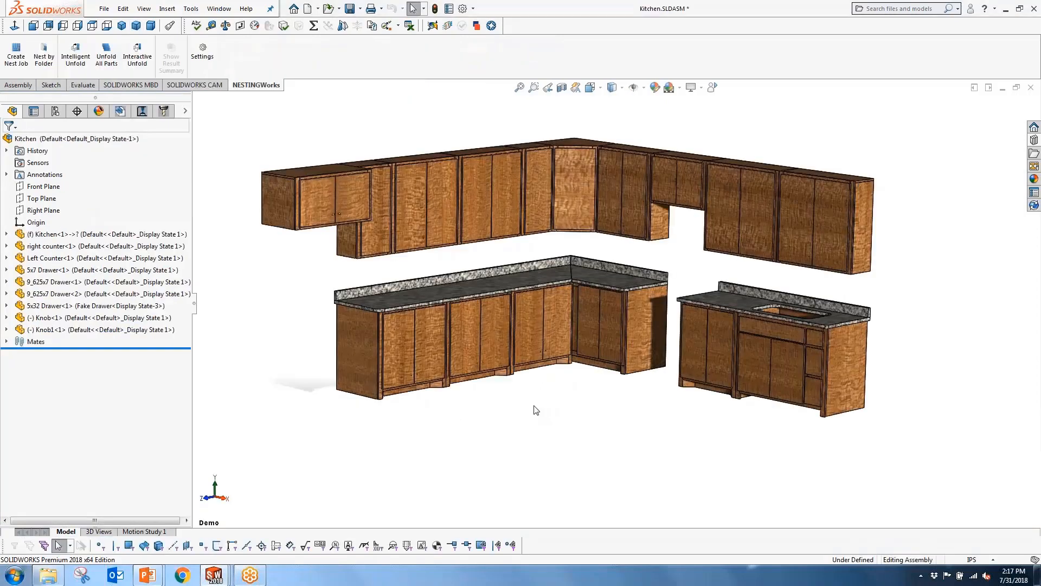
scroll(570, 250, down, 2)
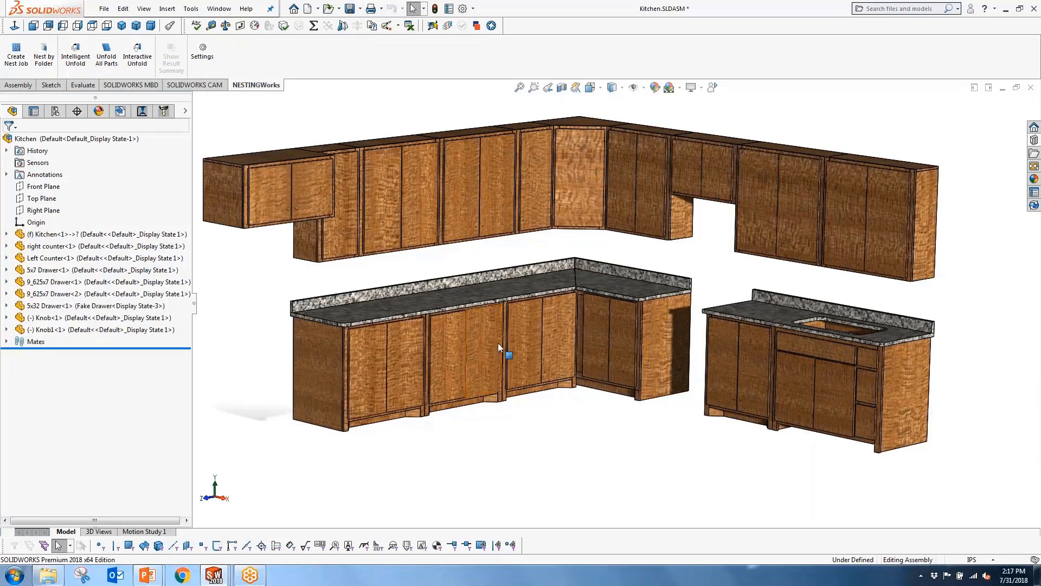
click(905, 373)
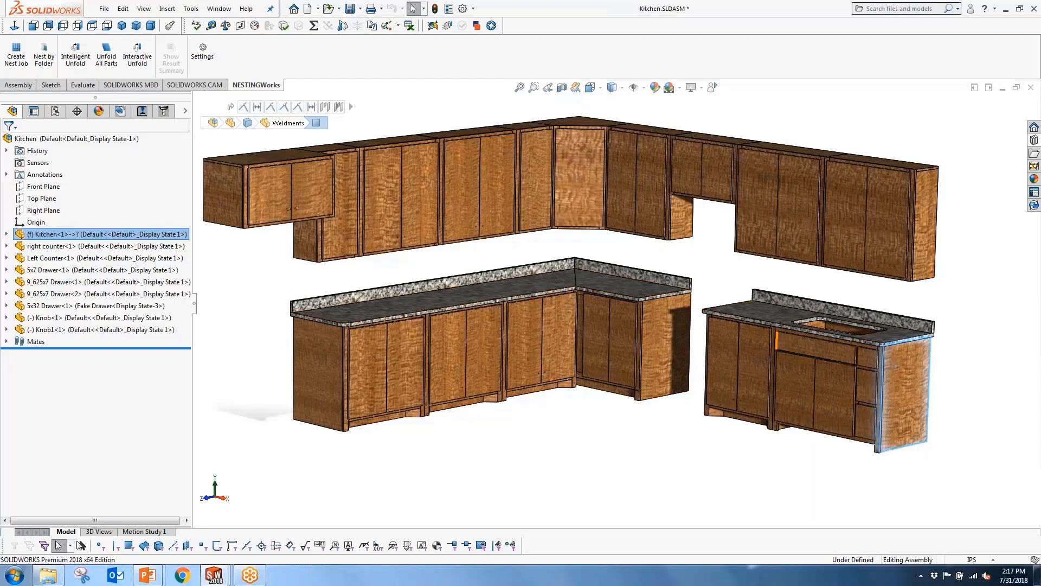
click(974, 121)
click(1034, 140)
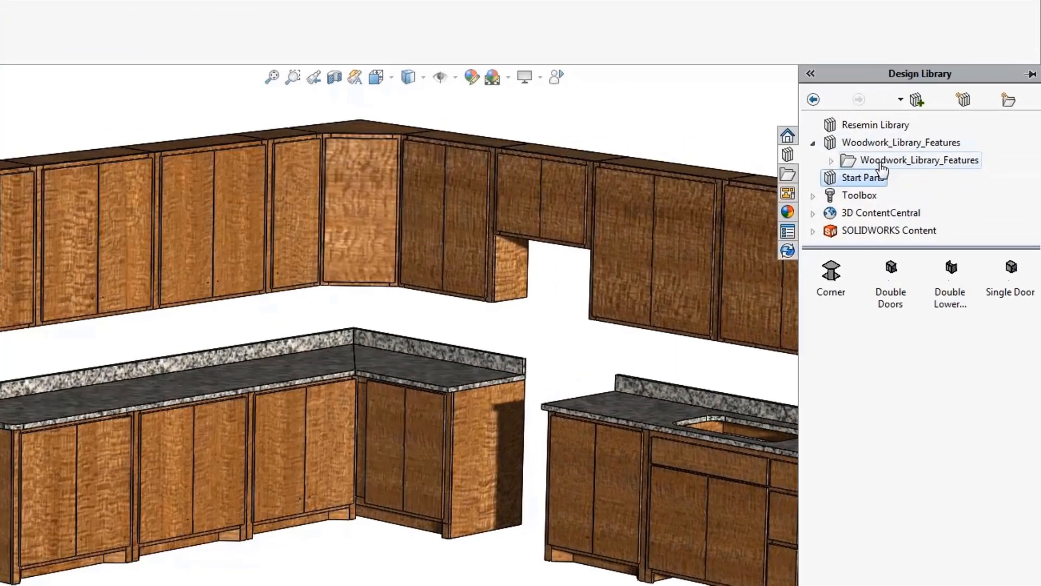
click(880, 163)
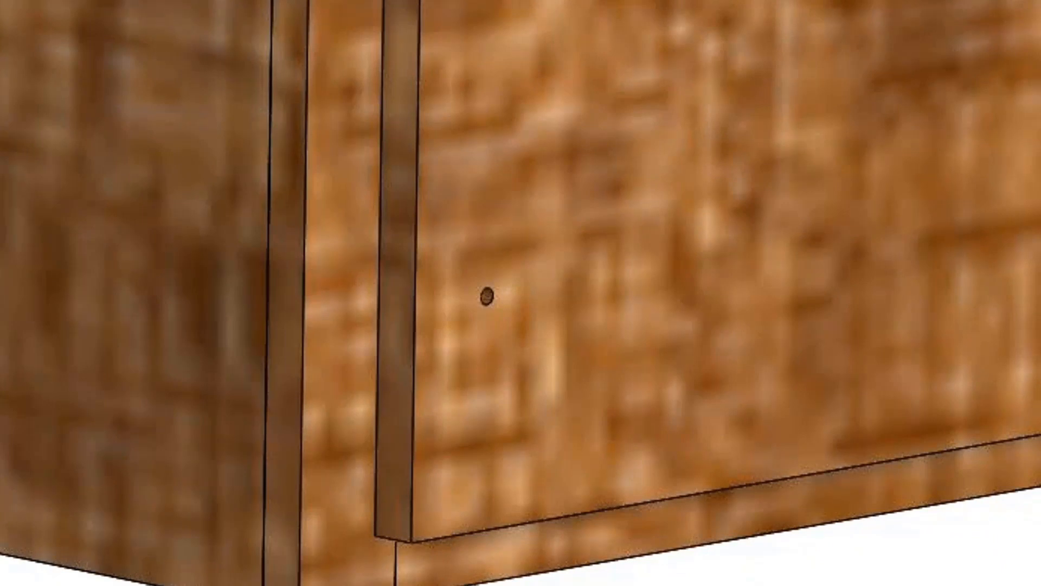
Insert a library knob into the narrow single upper door's hole and add copies to both doors of the adjoining double-door cabinet
drag(998, 92, 504, 304)
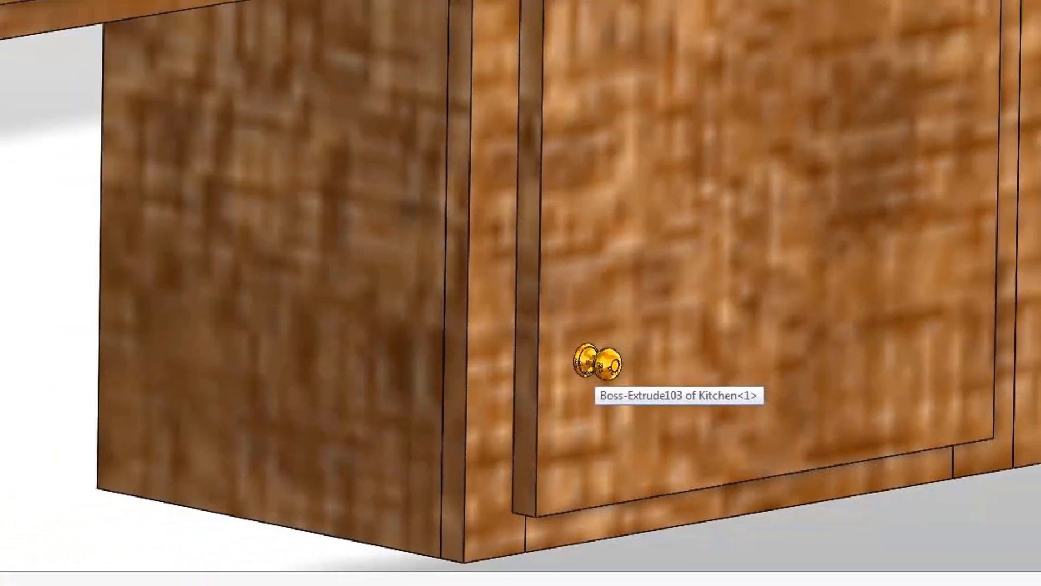
scroll(828, 375, up, 5)
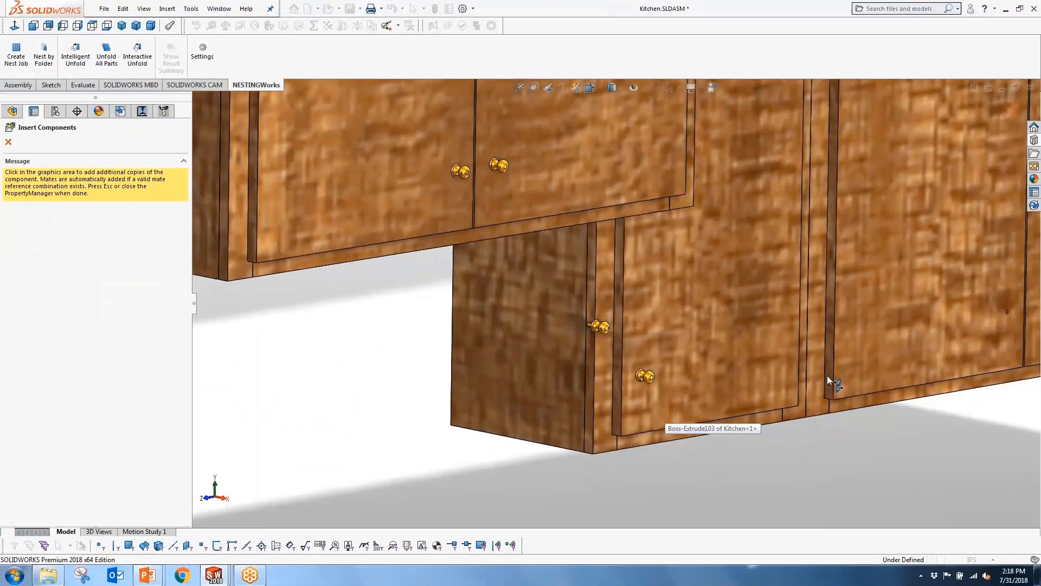
scroll(773, 366, down, 5)
click(906, 239)
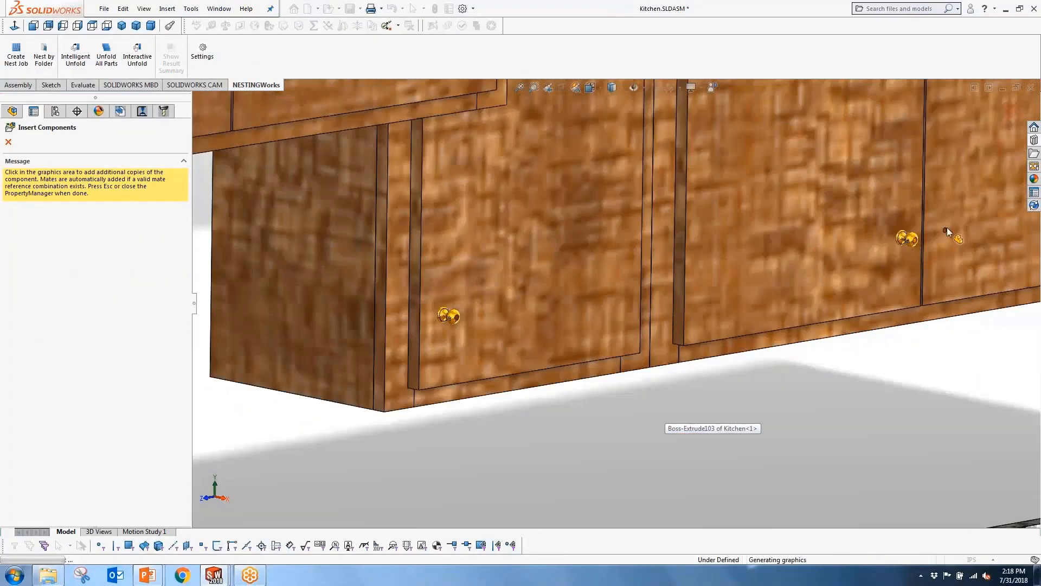
Add knob copies to both doors of the second double-door upper cabinet and to the single door beside the corner cabinet
scroll(946, 228, up, 4)
scroll(949, 249, down, 6)
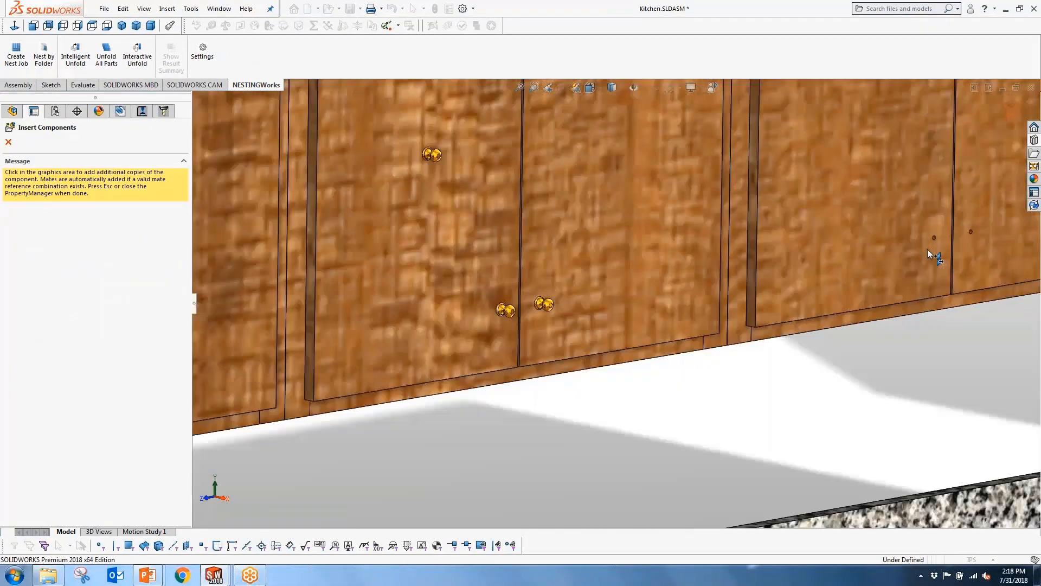
click(951, 231)
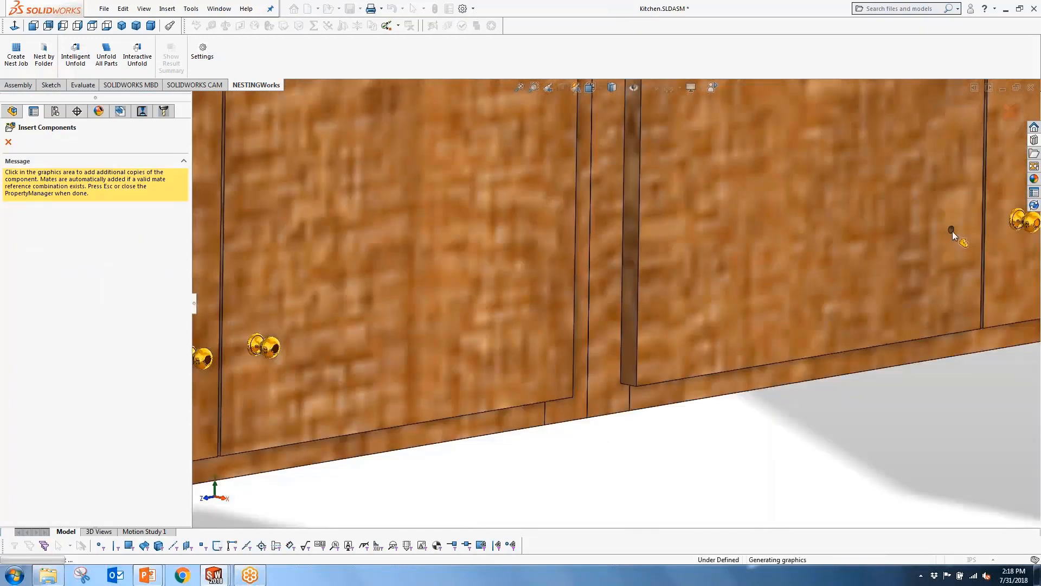
scroll(965, 274, up, 3)
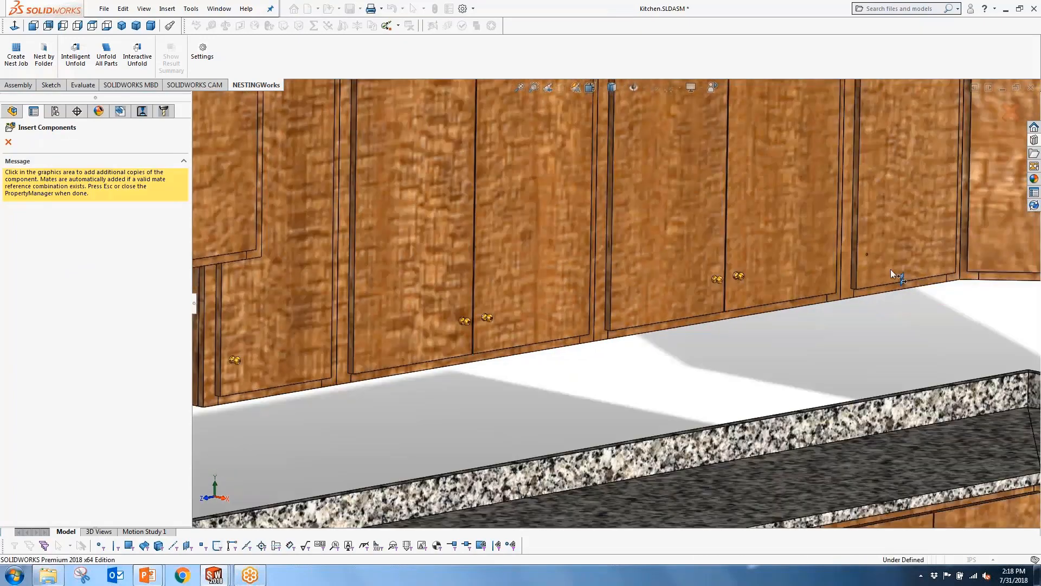
scroll(892, 258, down, 3)
scroll(874, 247, down, 2)
click(876, 242)
Add knob copies past the corner to both doors of the tall upper cabinet and both doors of the adjoining short cabinet
scroll(919, 279, up, 6)
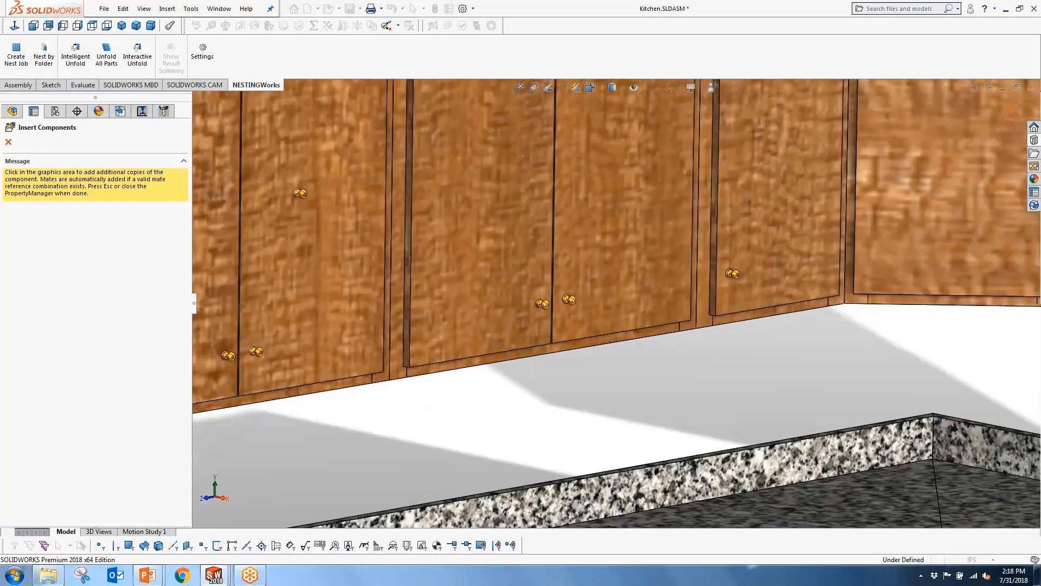
scroll(597, 290, down, 5)
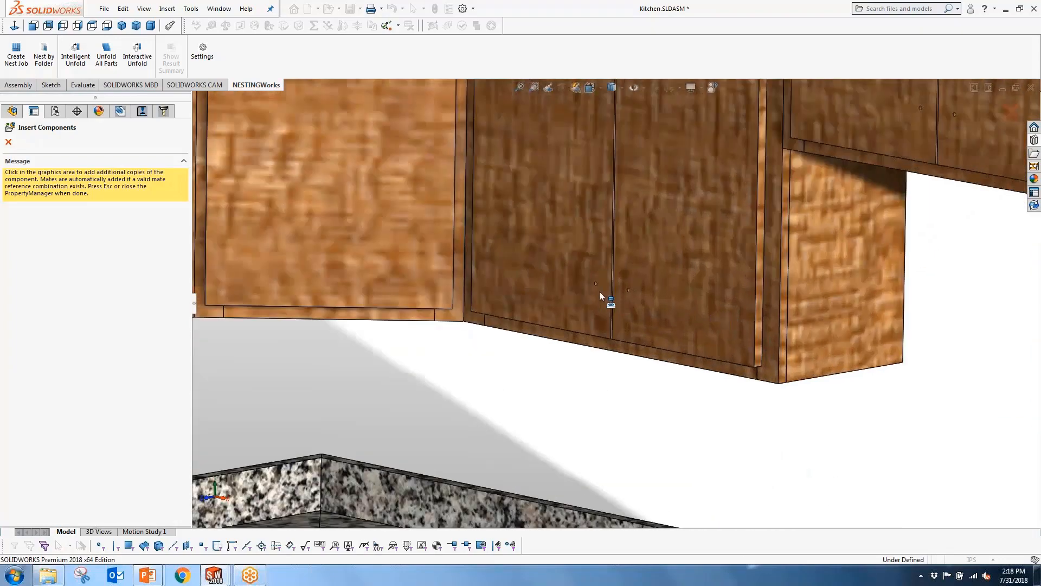
click(595, 286)
click(627, 292)
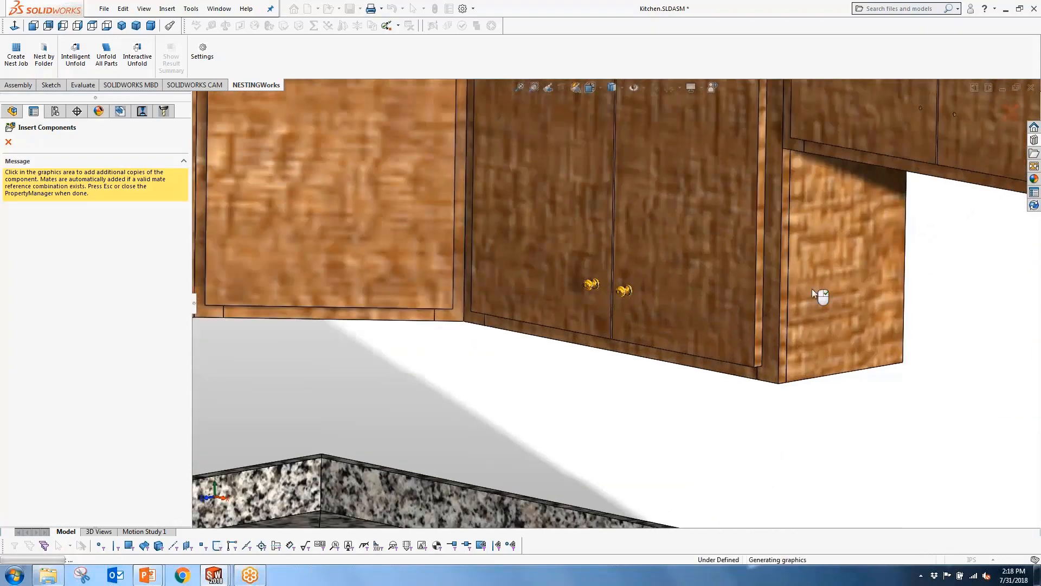
scroll(917, 155, up, 1)
click(867, 149)
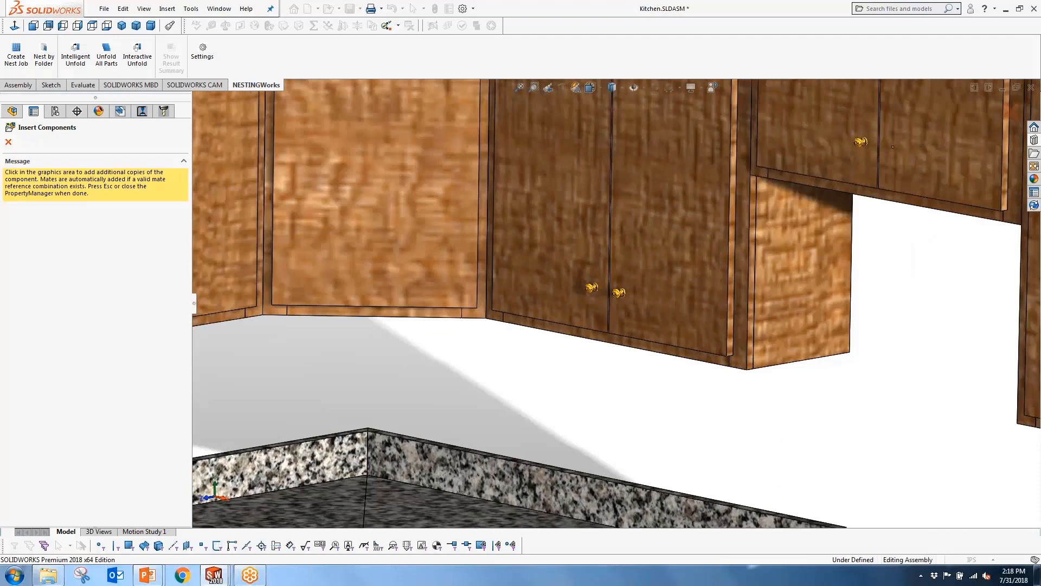
click(895, 154)
scroll(909, 266, up, 3)
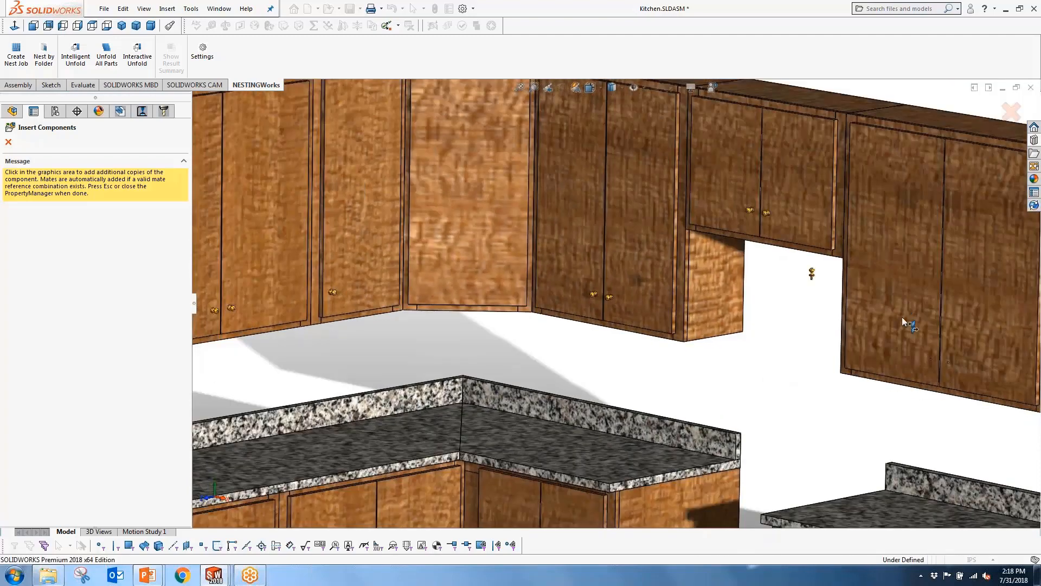
Add knob copies to both doors of the last two tall double-door upper cabinets and finish inserting knobs
scroll(945, 375, down, 4)
click(1009, 437)
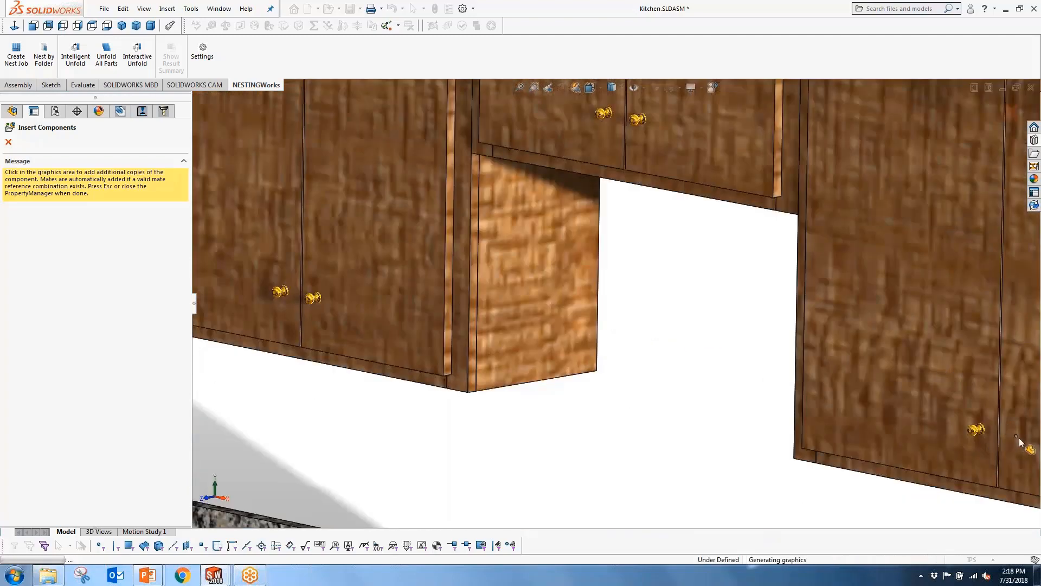
scroll(806, 418, up, 4)
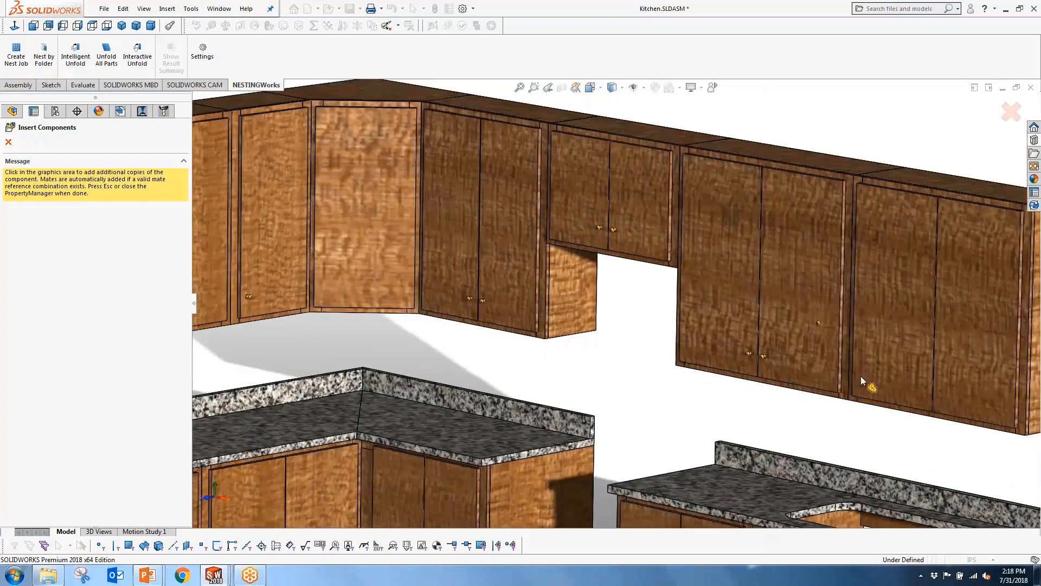
scroll(937, 390, down, 4)
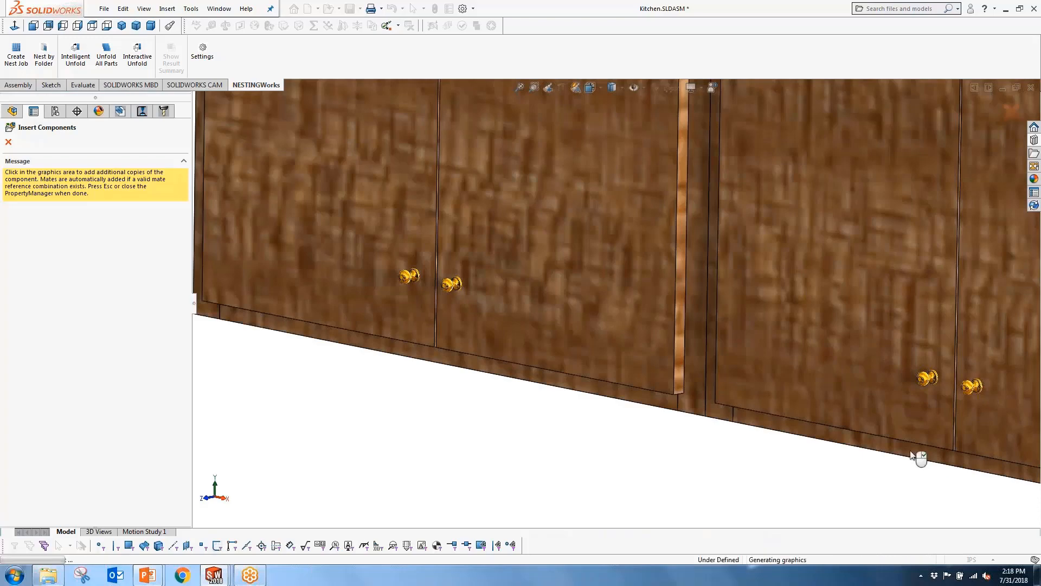
scroll(918, 458, up, 4)
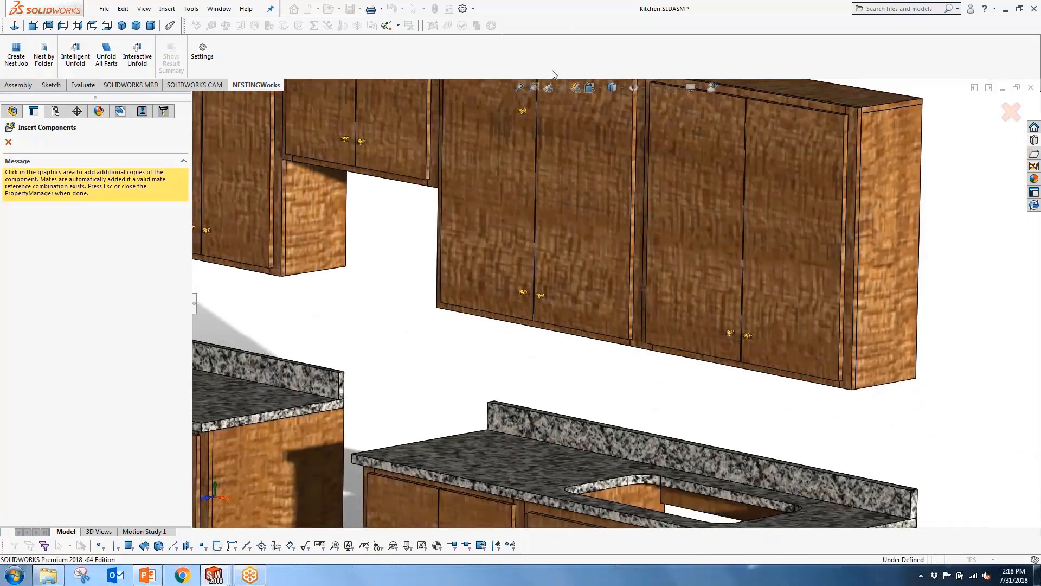
scroll(618, 391, up, 5)
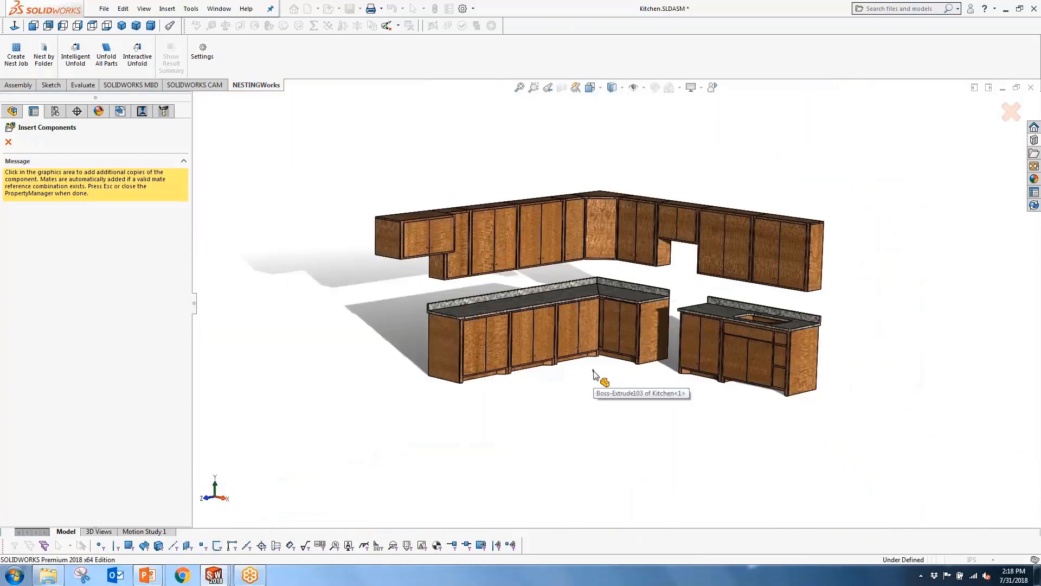
key(Escape)
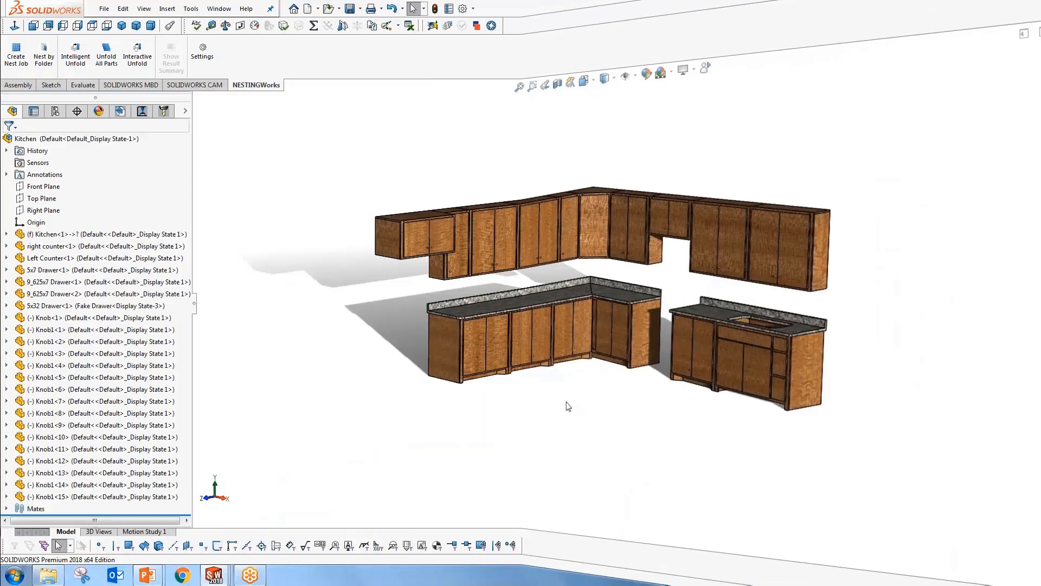
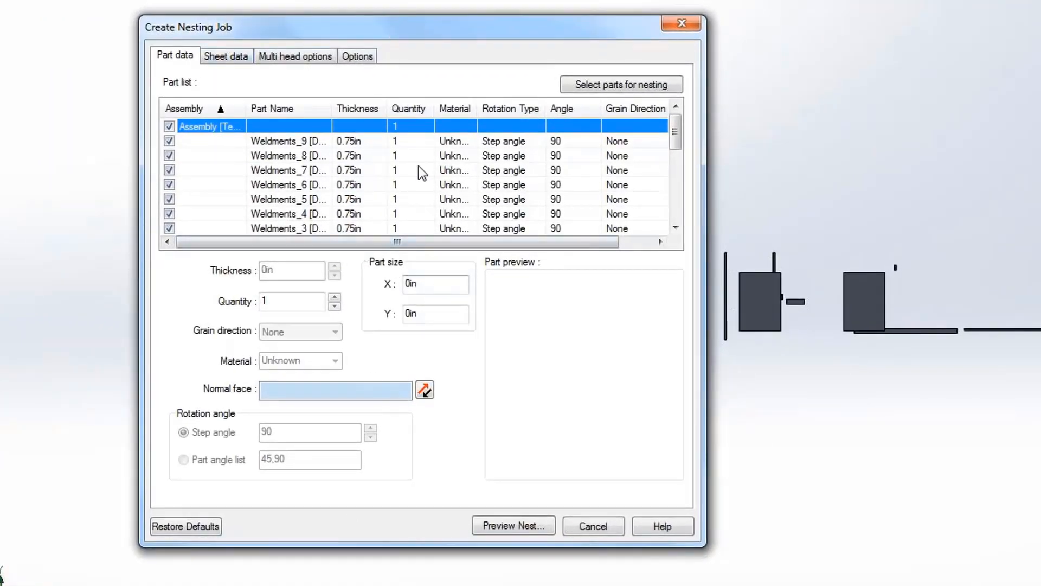
Set the grain direction of parts Weldments_9 and Weldments_5 to X direction in the nesting job
click(211, 143)
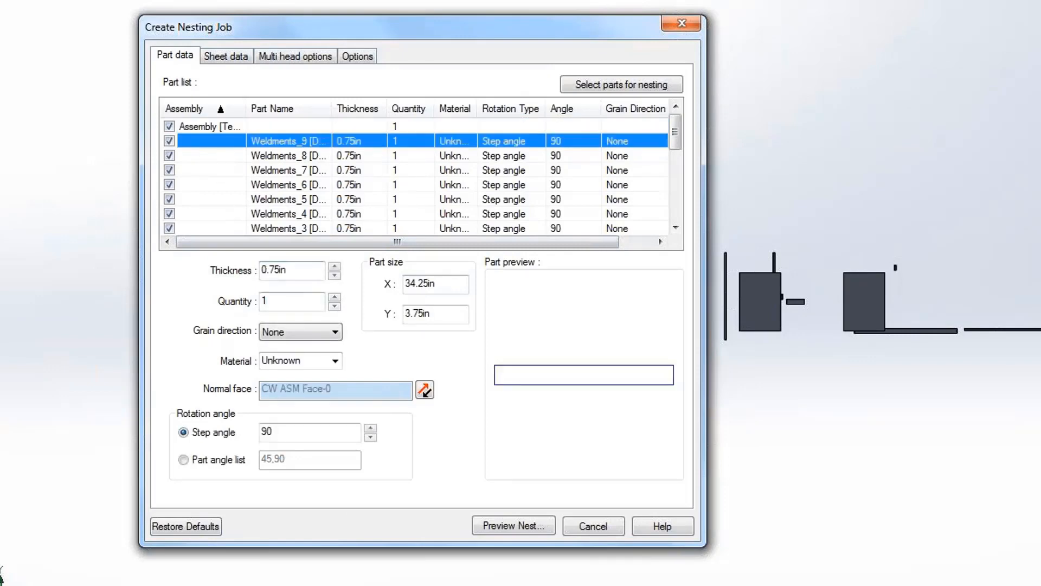
click(340, 334)
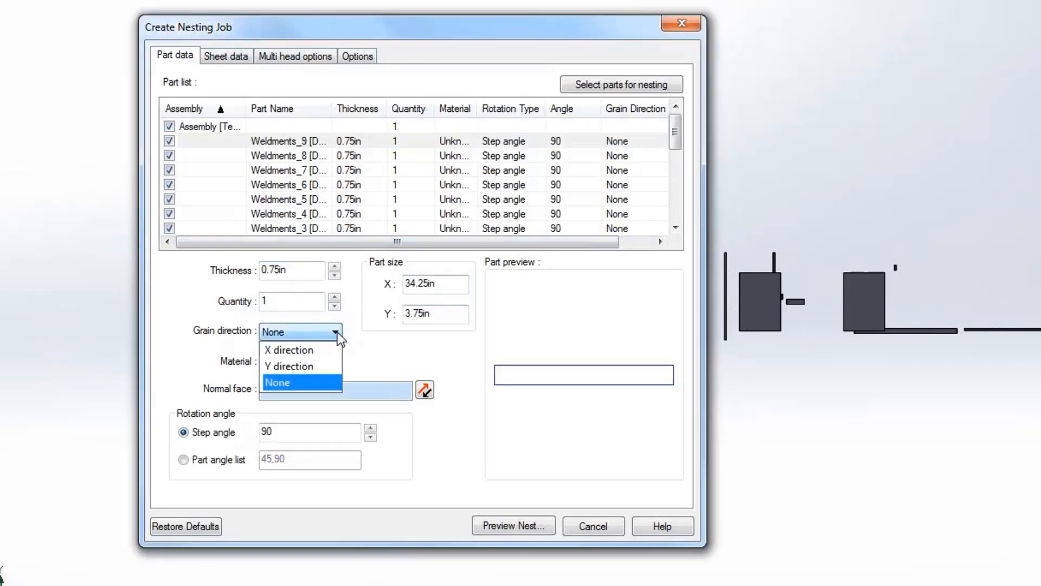
click(313, 350)
click(220, 157)
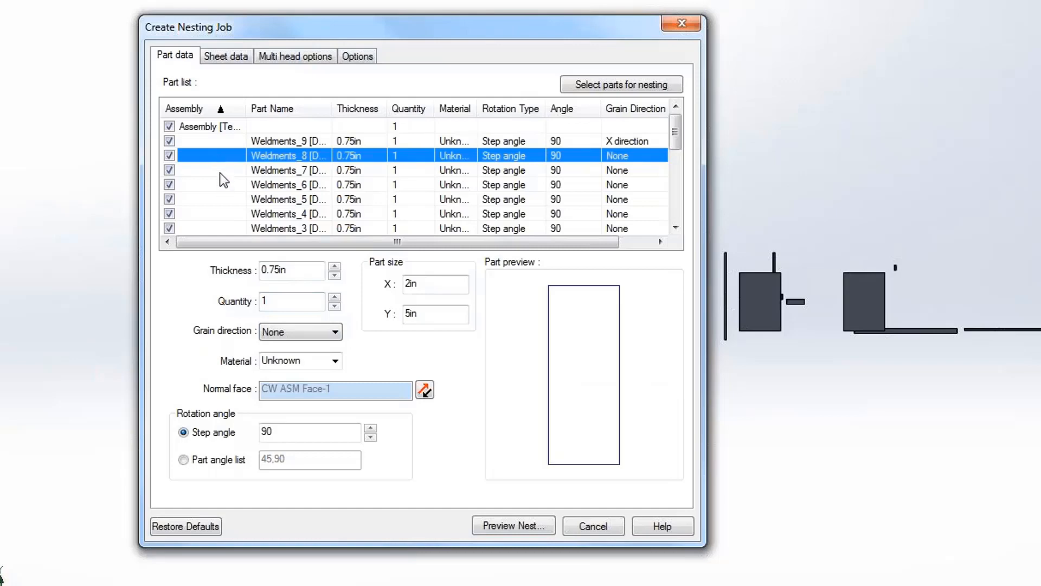
click(220, 171)
click(219, 186)
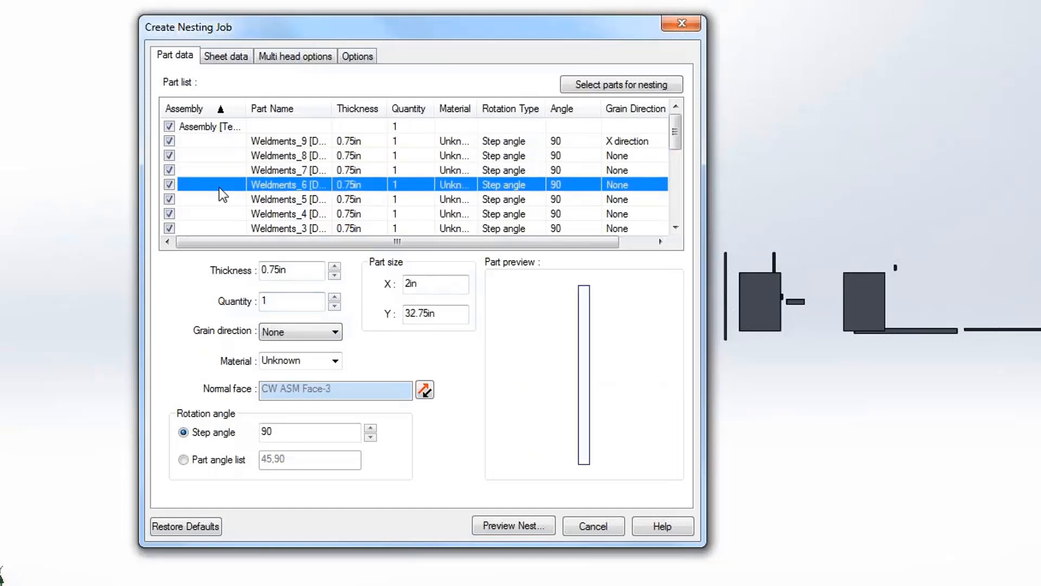
click(221, 199)
click(332, 327)
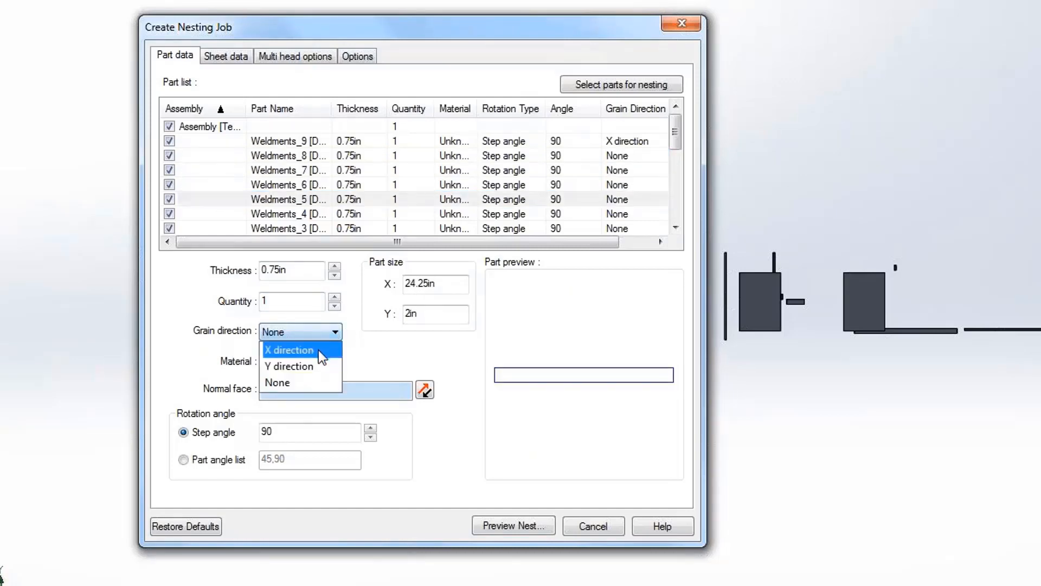
click(318, 349)
Set the grain direction of part Weldments_4 to Y direction
click(239, 214)
click(332, 331)
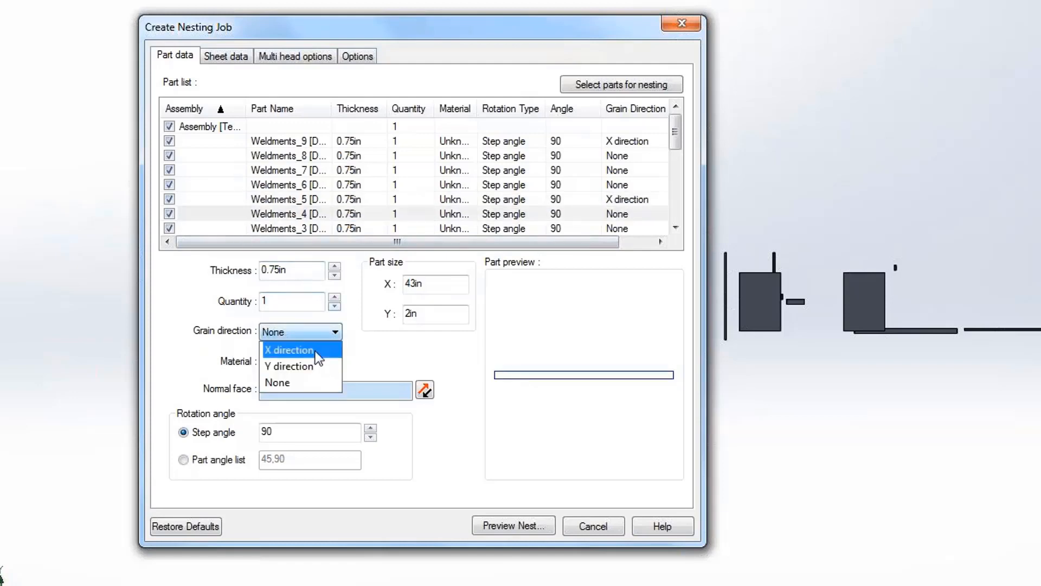
click(312, 357)
click(331, 332)
click(317, 346)
scroll(325, 186, down, 1)
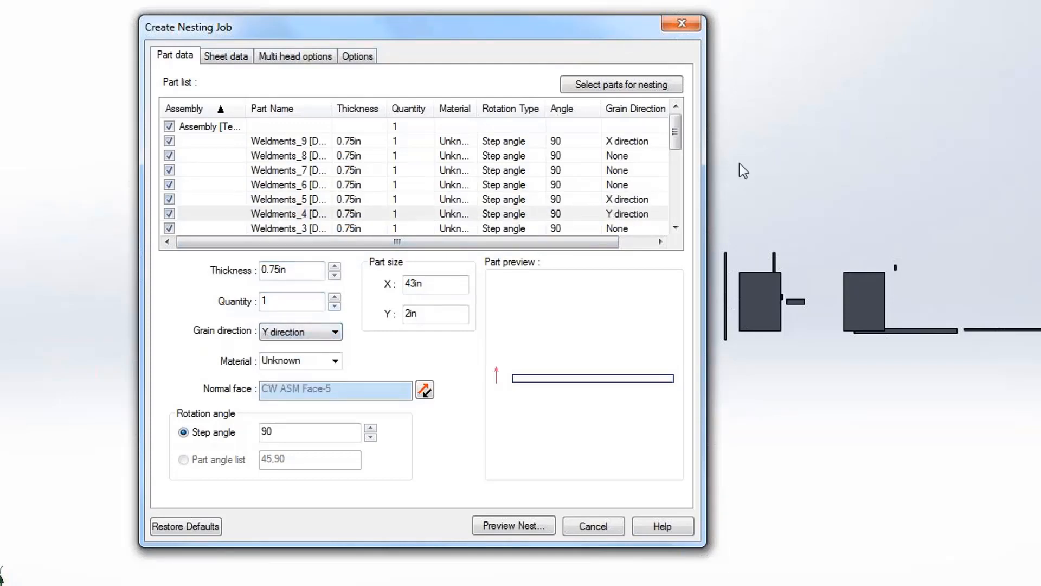
Set the grain direction of parts Weldments_2 and Weldments_19 to X direction
drag(676, 131, 672, 158)
click(251, 157)
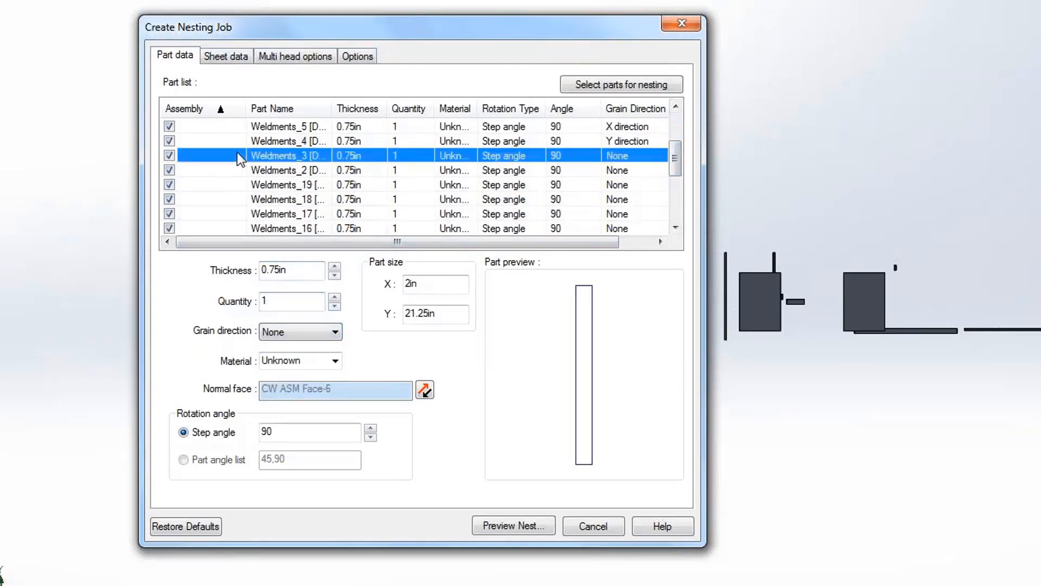
click(230, 171)
click(332, 331)
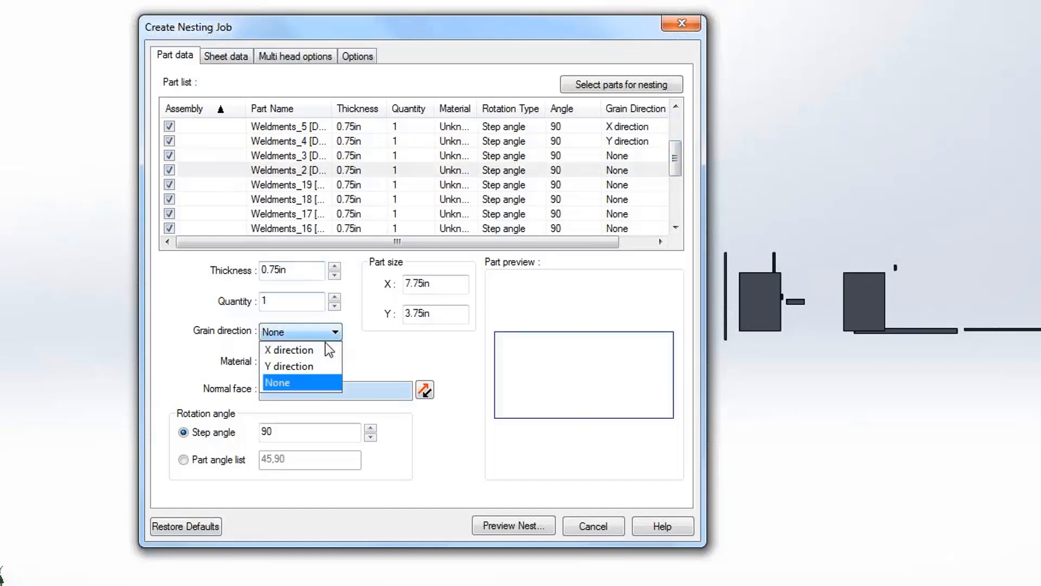
click(312, 350)
click(228, 186)
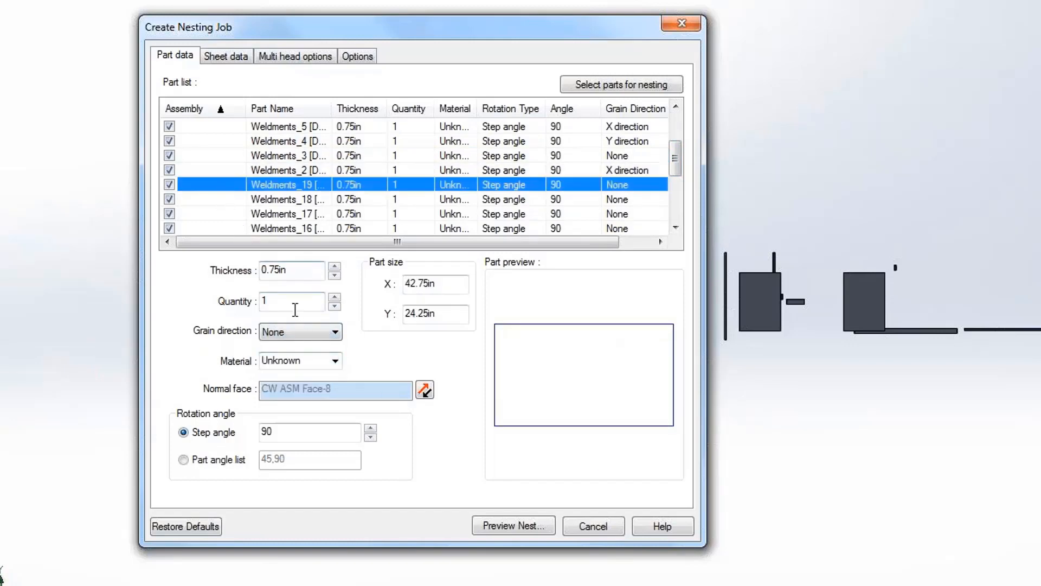
click(320, 331)
click(304, 346)
Set the grain direction of parts Weldments_18 and Weldments_16 to X direction
click(237, 201)
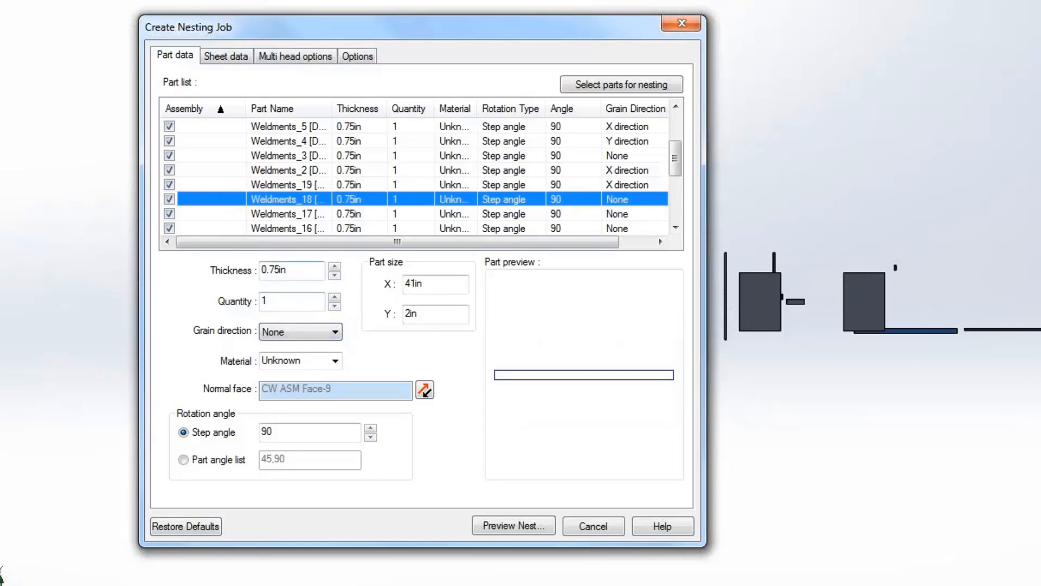
click(332, 331)
click(308, 344)
click(233, 213)
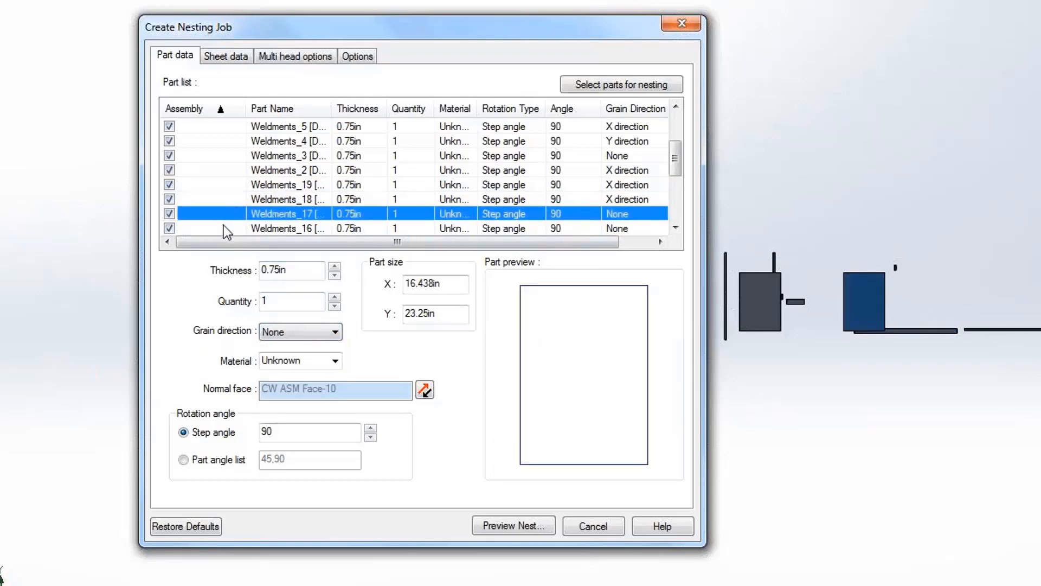
click(223, 227)
click(332, 331)
click(314, 349)
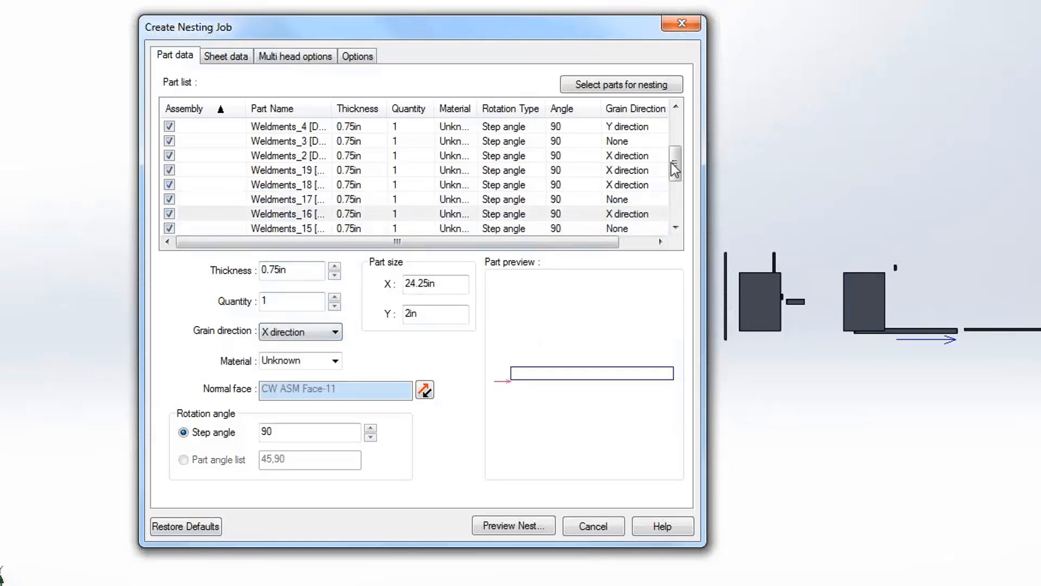
Set the grain direction of part Weldments_13 to X direction
drag(678, 157, 678, 190)
click(221, 141)
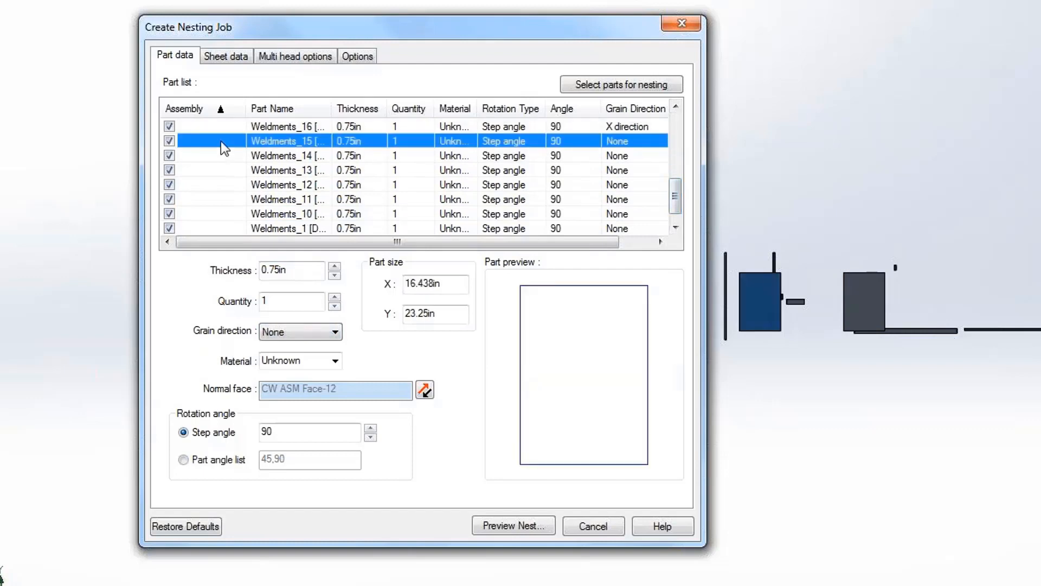
click(229, 155)
click(231, 170)
click(334, 332)
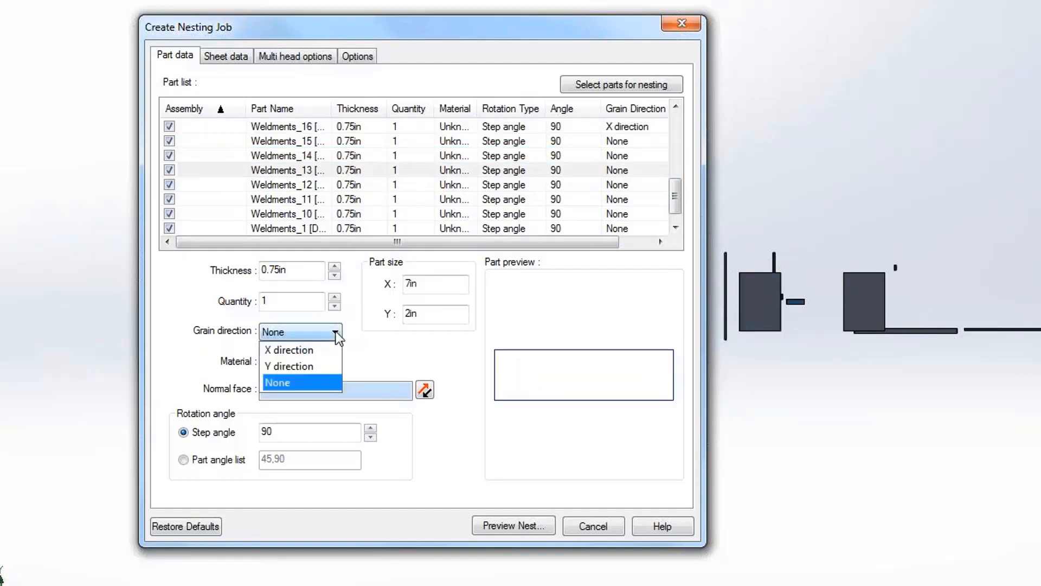
click(288, 346)
Set the grain direction of parts Weldments_11 and Weldments_10 to X direction
click(218, 184)
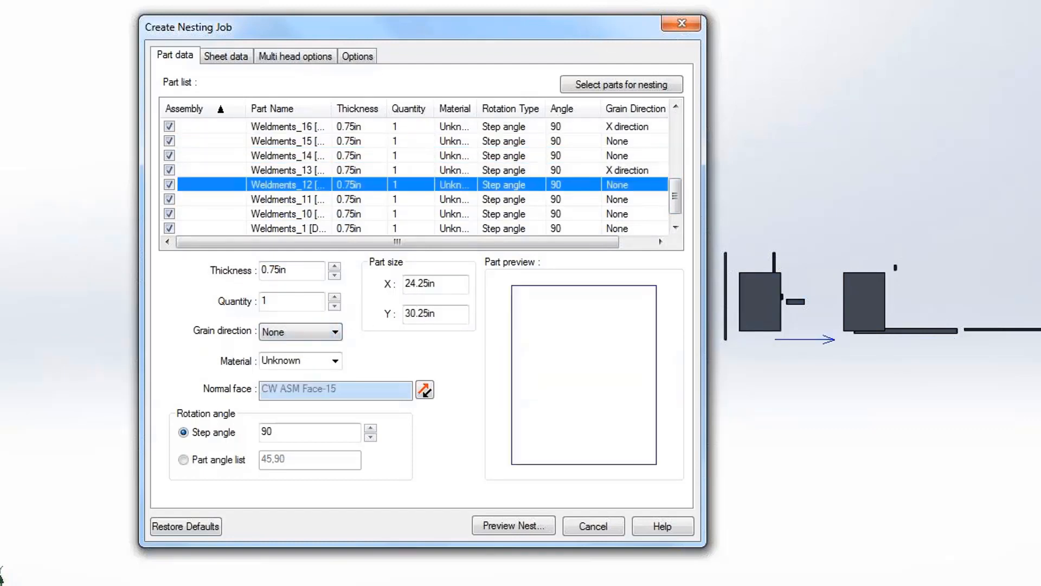
click(232, 199)
click(334, 332)
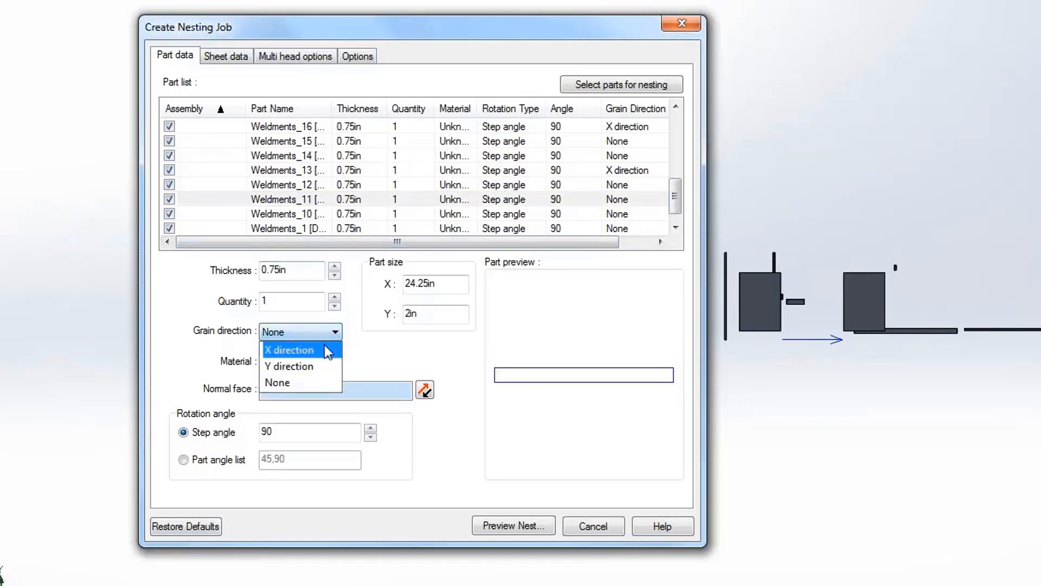
click(325, 348)
click(232, 214)
click(335, 332)
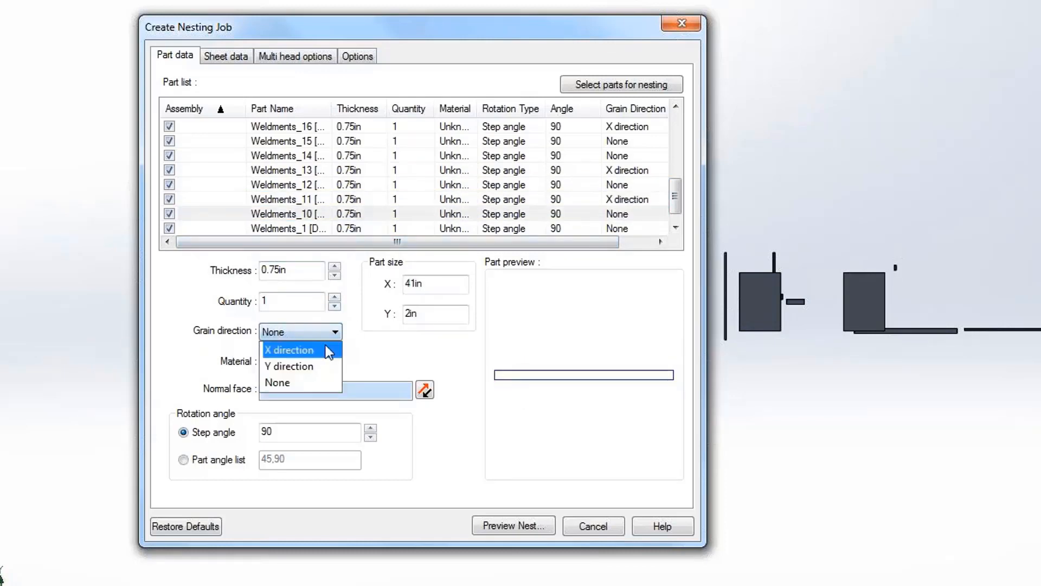
click(325, 350)
Set the grain direction to Y direction for all parts without one: Weldments_1, 3, 6, 7, 8, 12, 14, 15 and 17
click(222, 227)
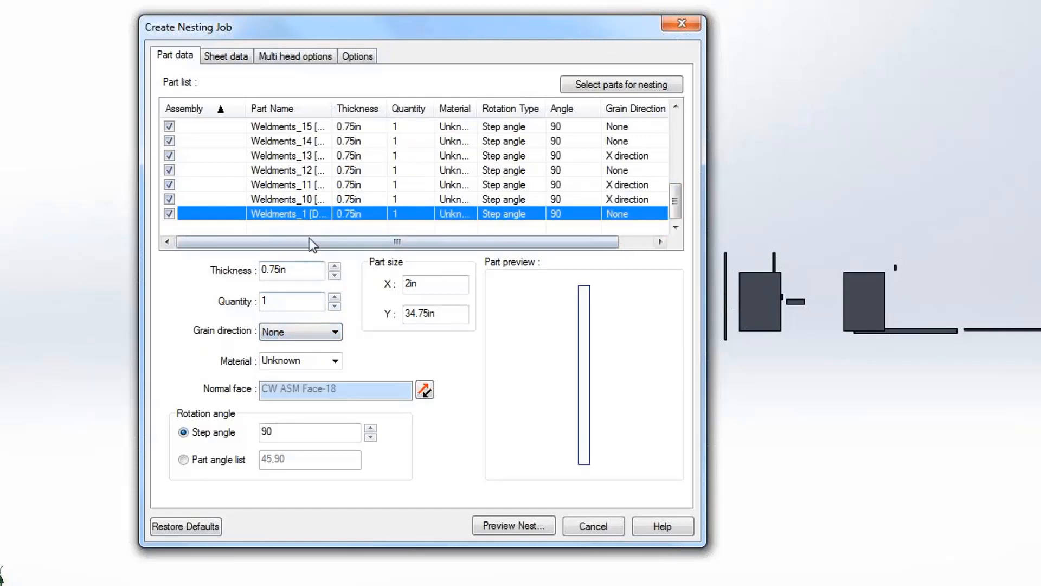
ctrl+click(219, 170)
ctrl+click(211, 139)
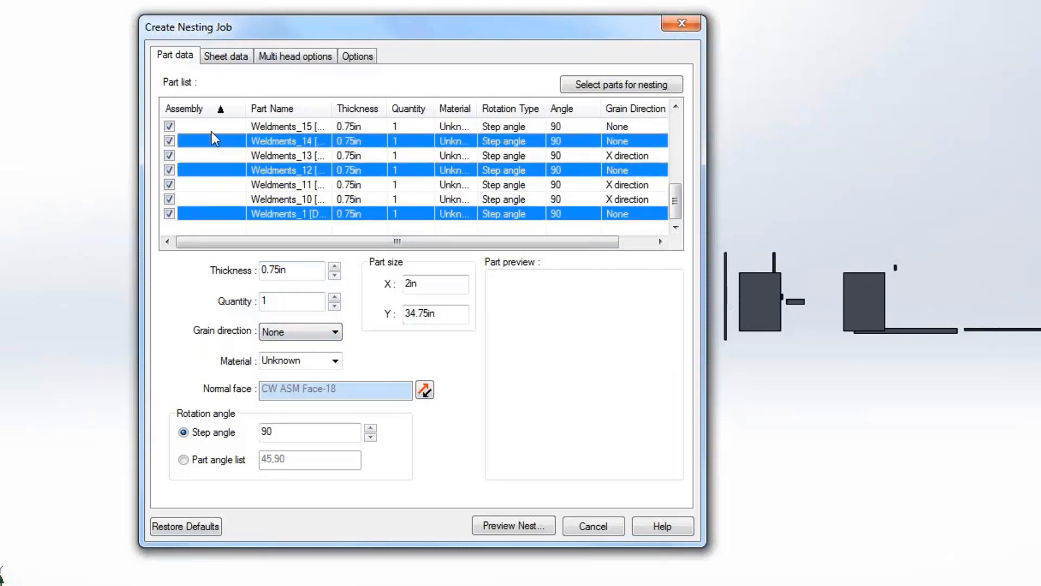
ctrl+click(211, 130)
drag(681, 197, 675, 144)
ctrl+click(224, 158)
ctrl+click(218, 170)
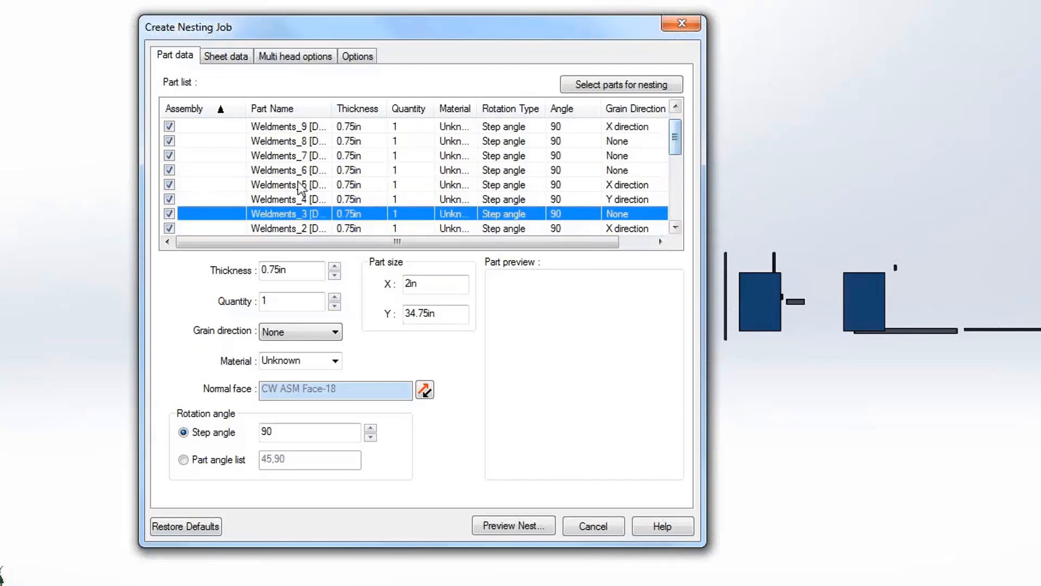
ctrl+click(222, 183)
ctrl+click(219, 181)
ctrl+click(224, 170)
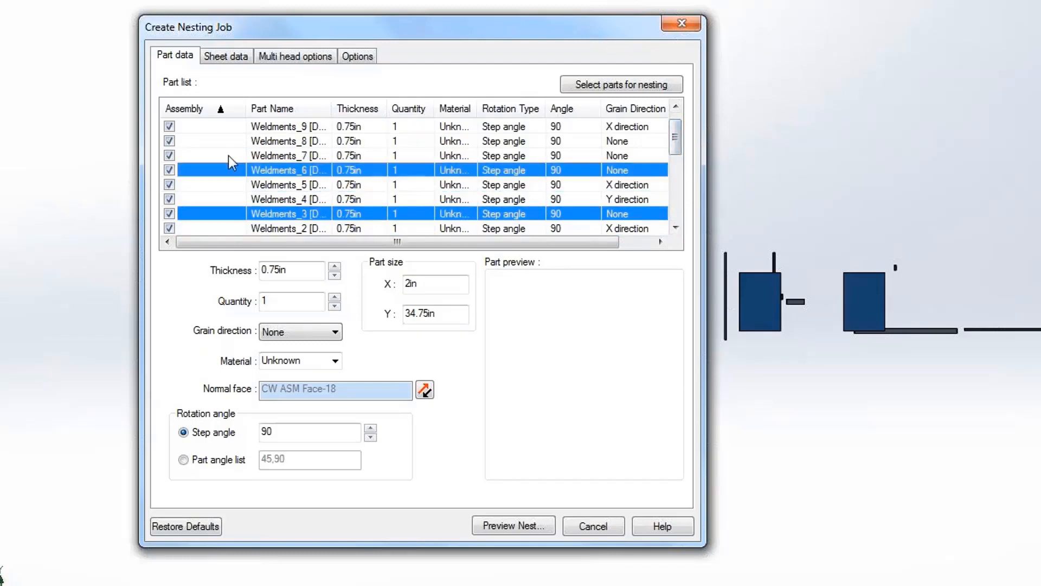
ctrl+click(230, 155)
ctrl+click(231, 140)
scroll(661, 156, up, 1)
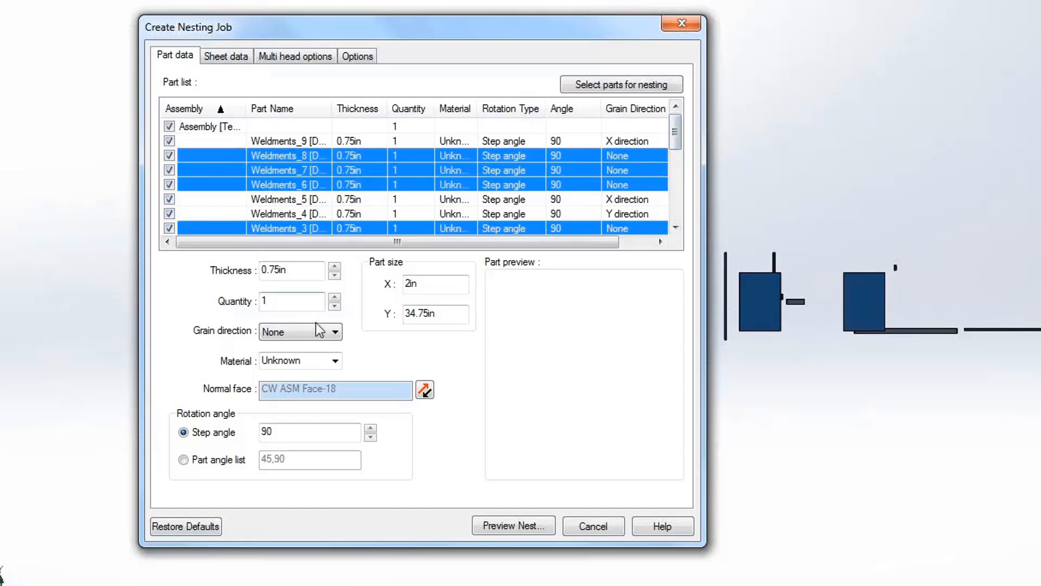
click(335, 332)
click(285, 358)
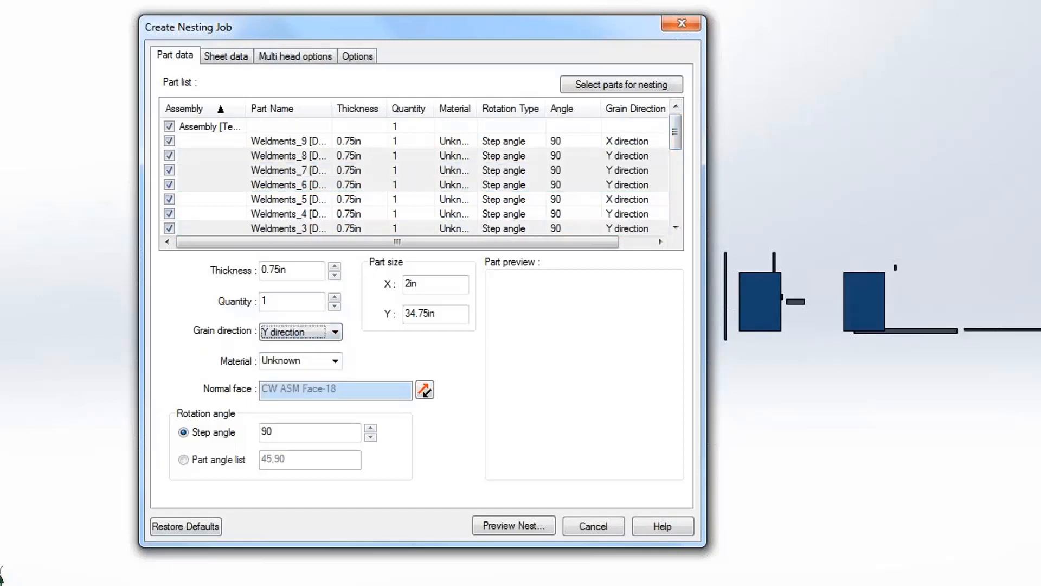
Set the material of all parts from Weldments_9 through Weldments_1 to Wood
click(241, 141)
scroll(279, 195, down, 5)
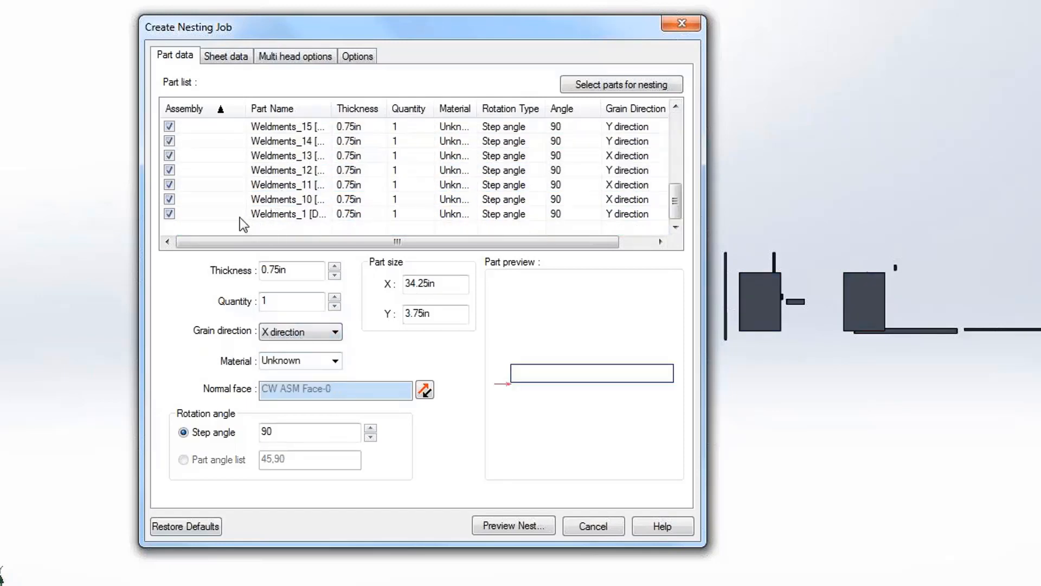
shift+click(240, 217)
click(333, 361)
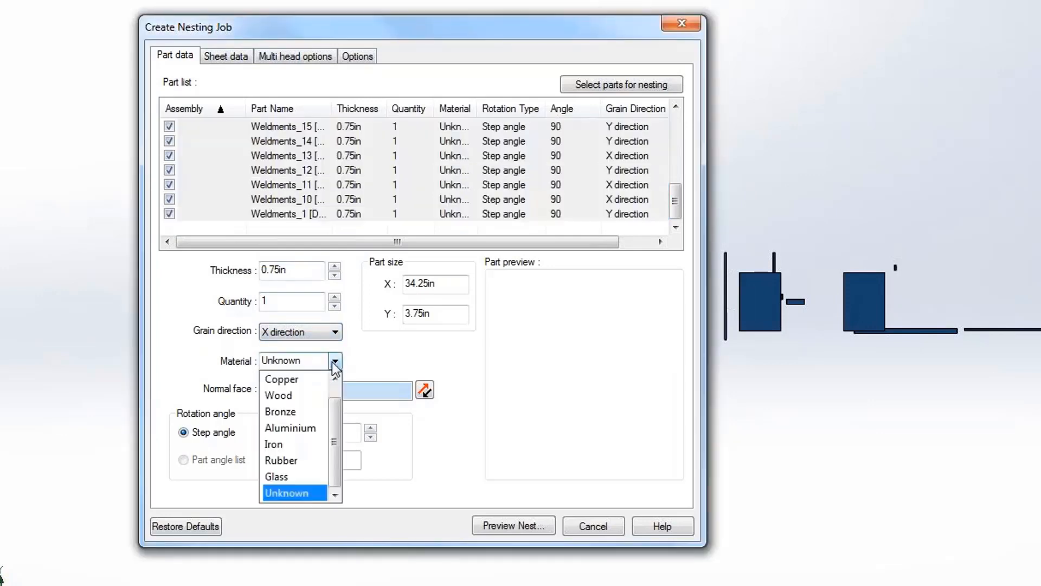
click(292, 400)
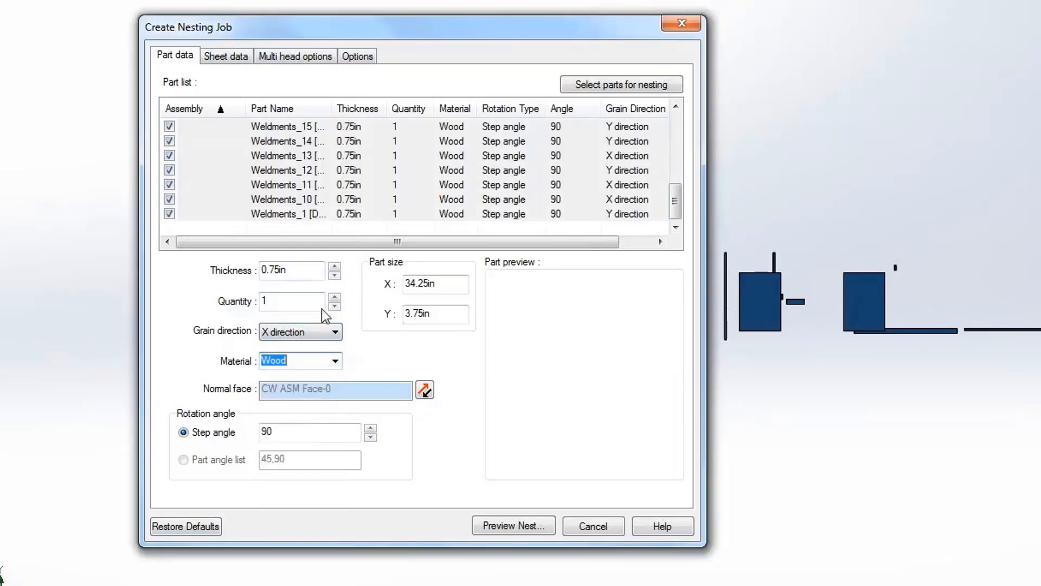
Raise the quantity of all selected parts and open the nesting job's sheet data
click(335, 297)
click(335, 297)
click(233, 58)
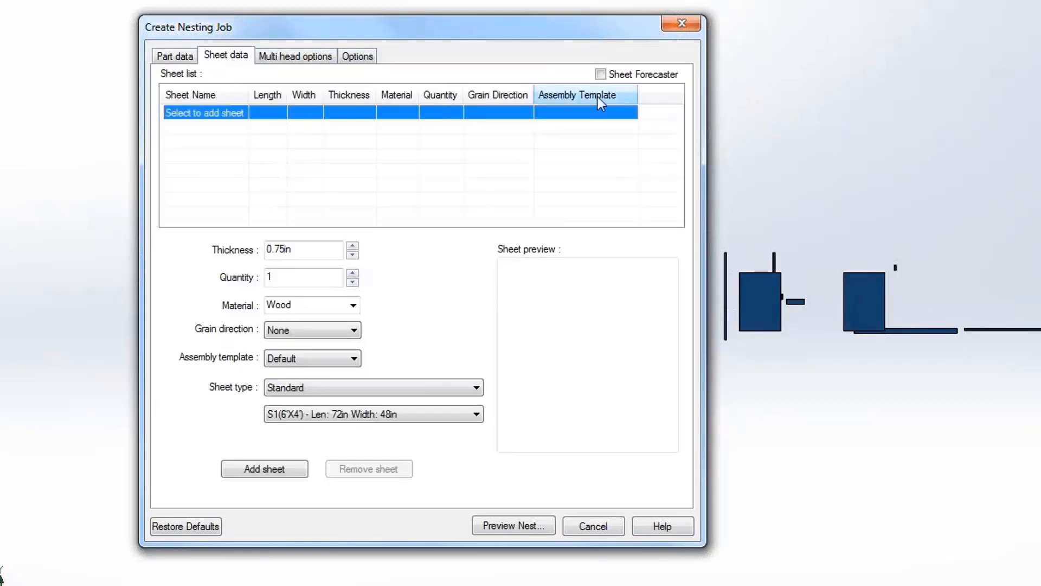
Turn on the sheet forecaster and add a 0.75in thick Wood sheet with the standard size S5(8'X4'), 96in long and 48in wide
click(600, 74)
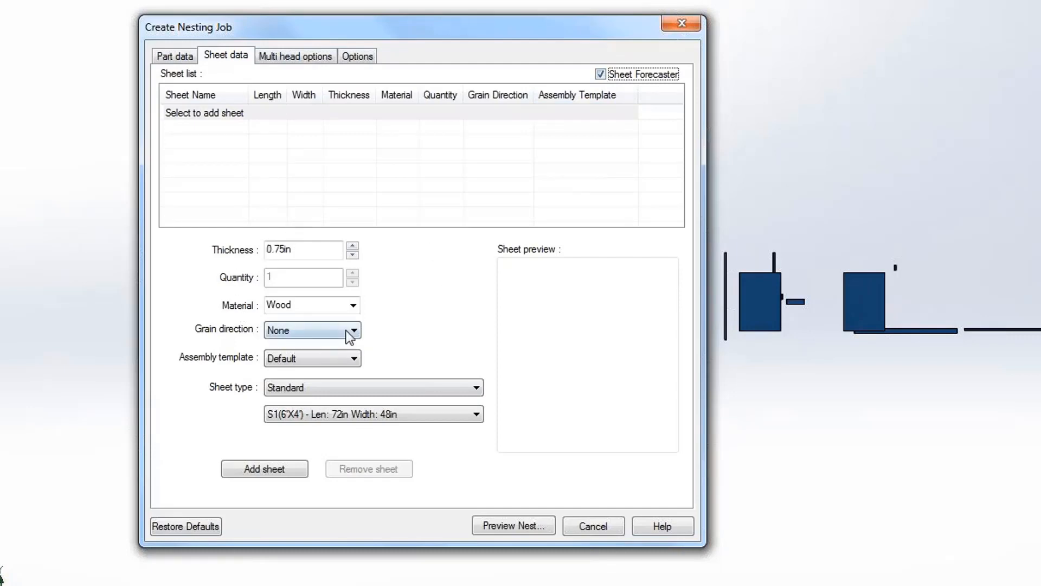
click(274, 469)
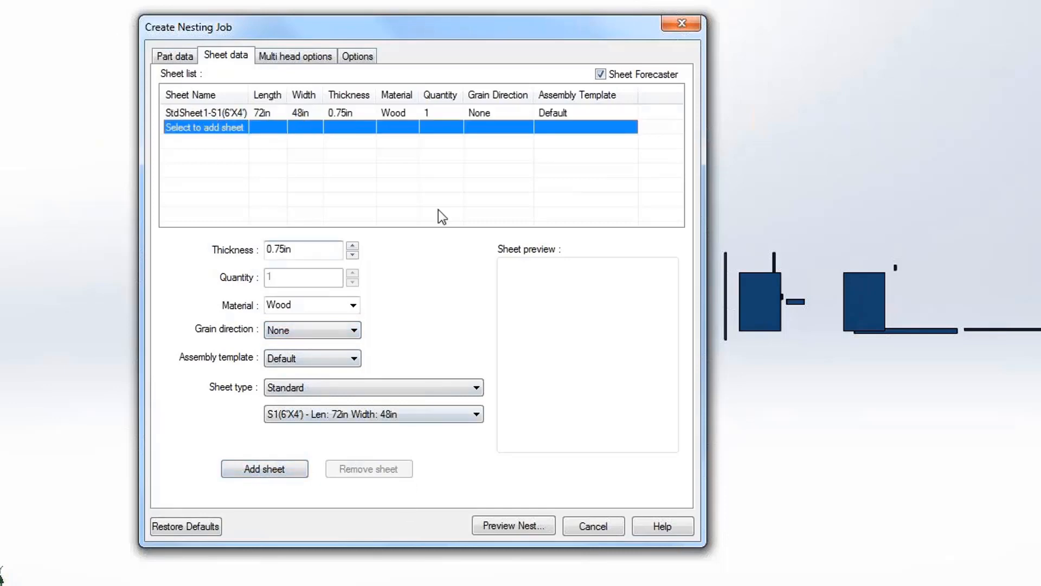
click(255, 469)
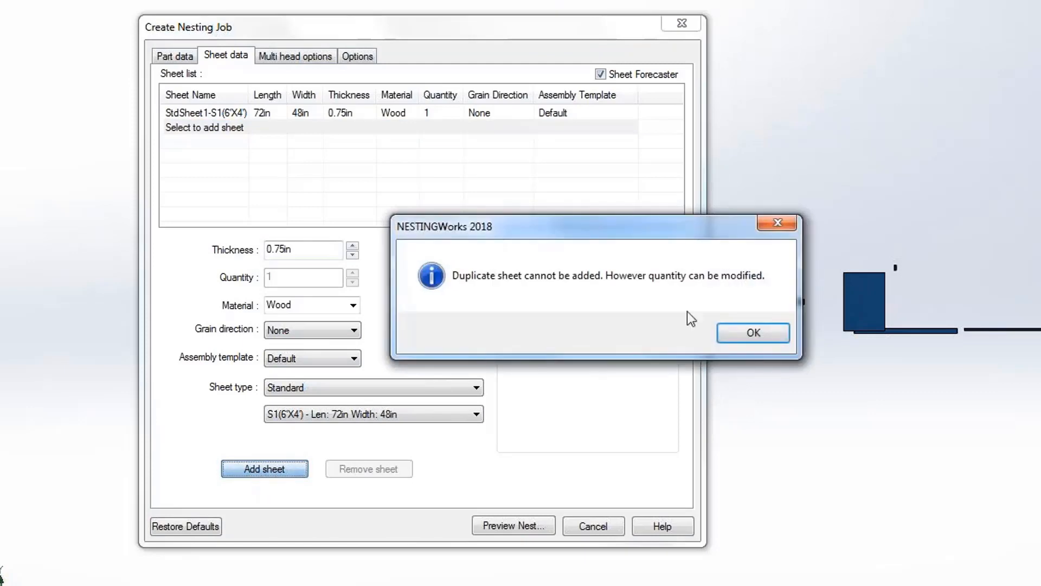
click(754, 332)
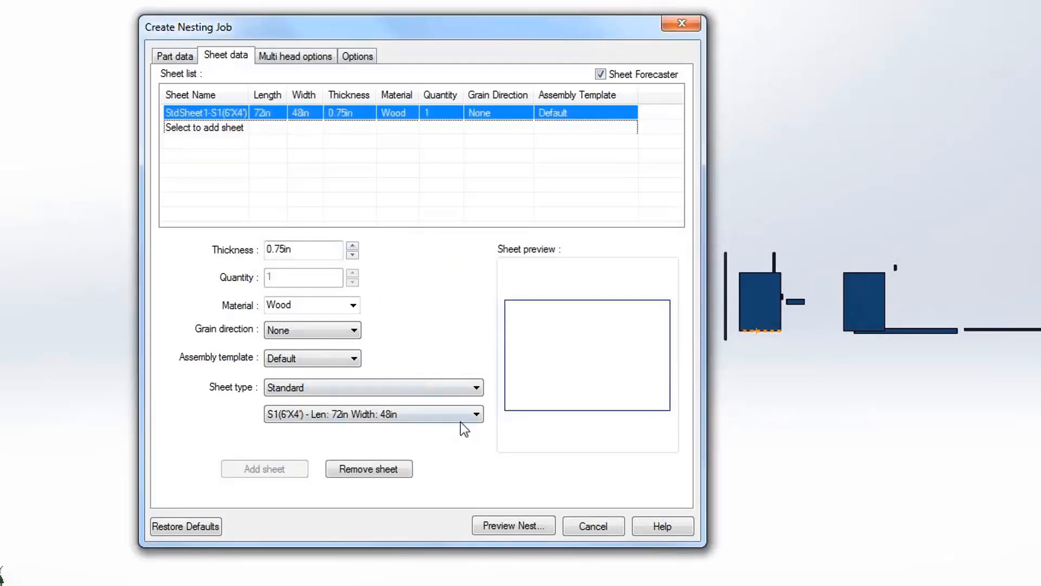
click(476, 415)
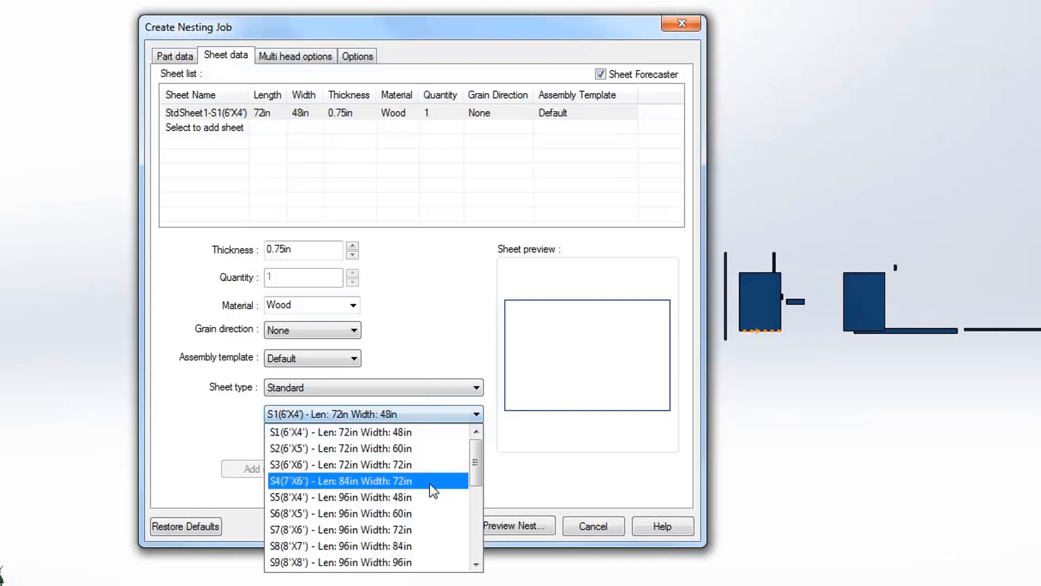
click(439, 497)
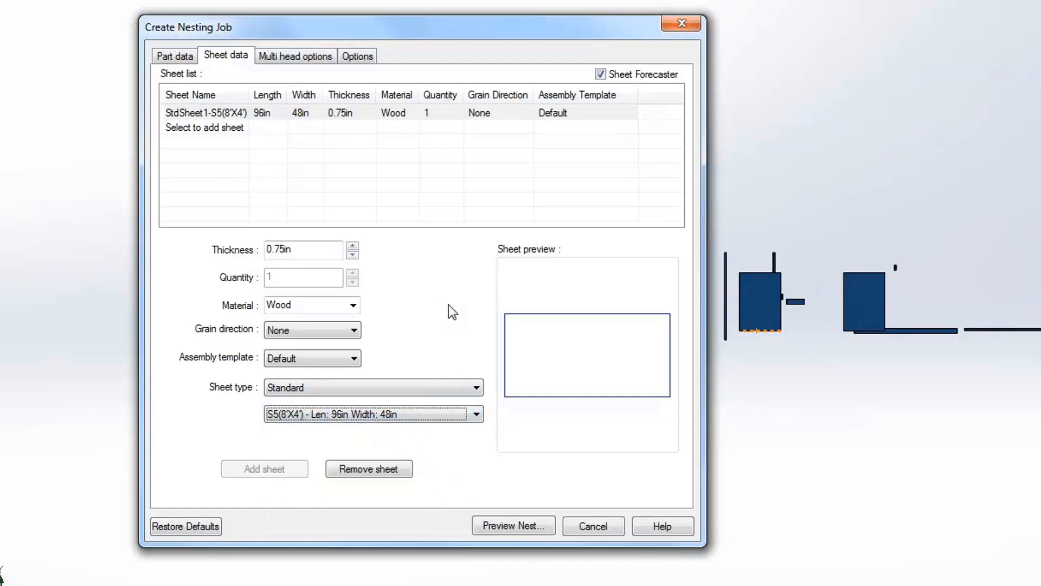
Check the nesting job's options and set the grain direction of the 8'X4' sheet to X direction
click(362, 56)
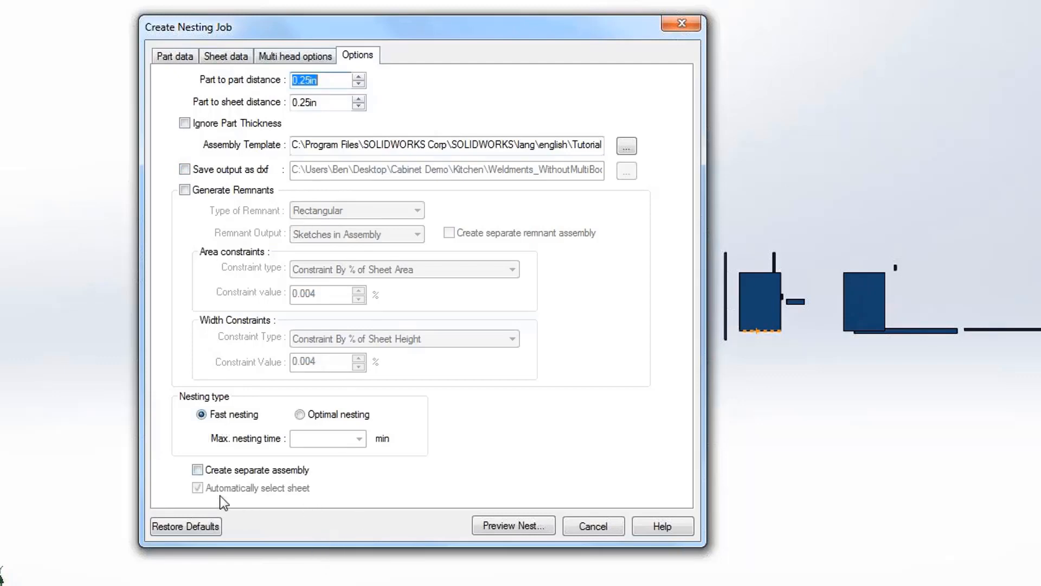
click(226, 54)
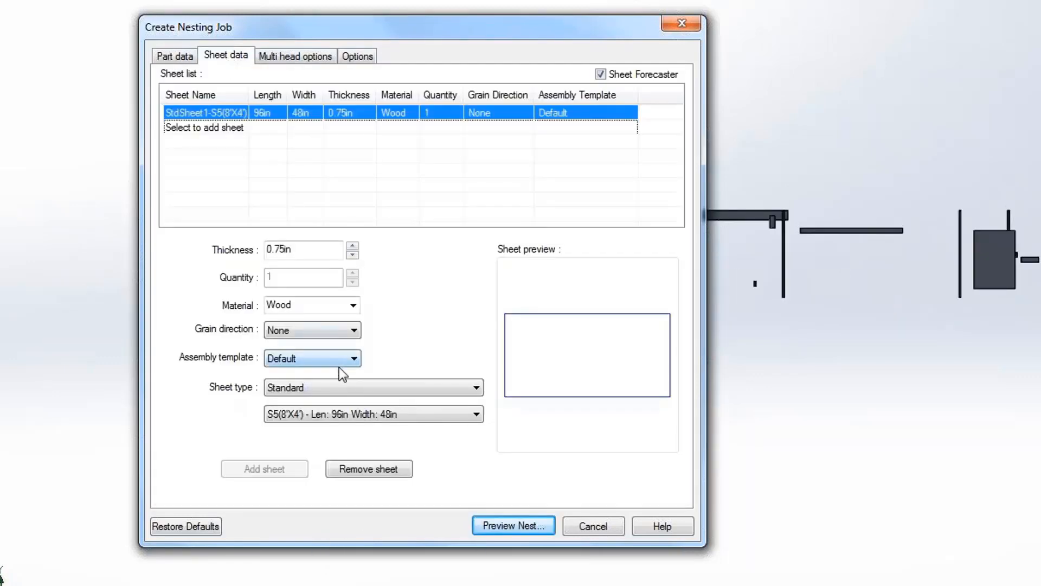
click(350, 331)
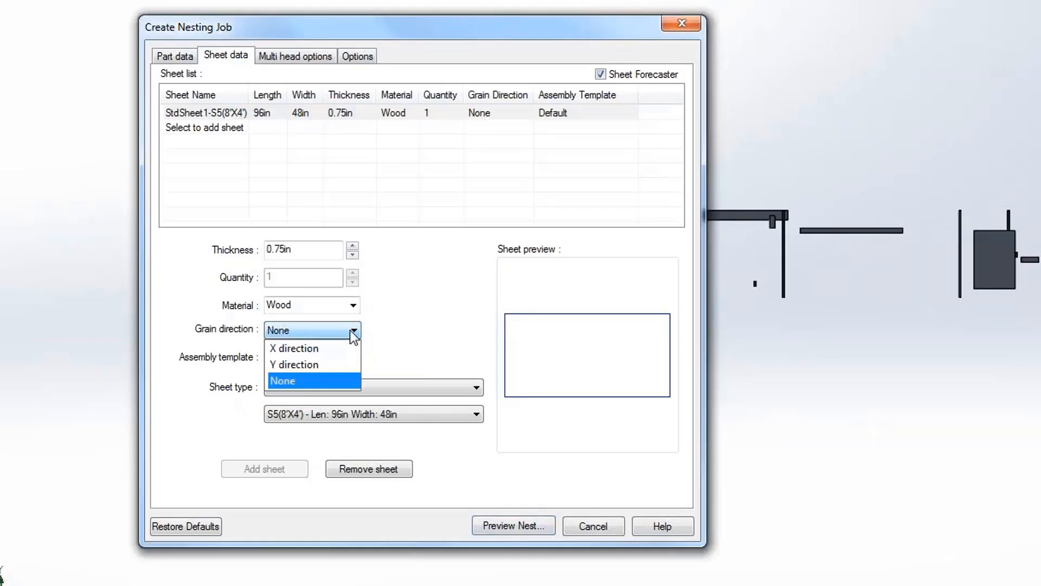
click(320, 348)
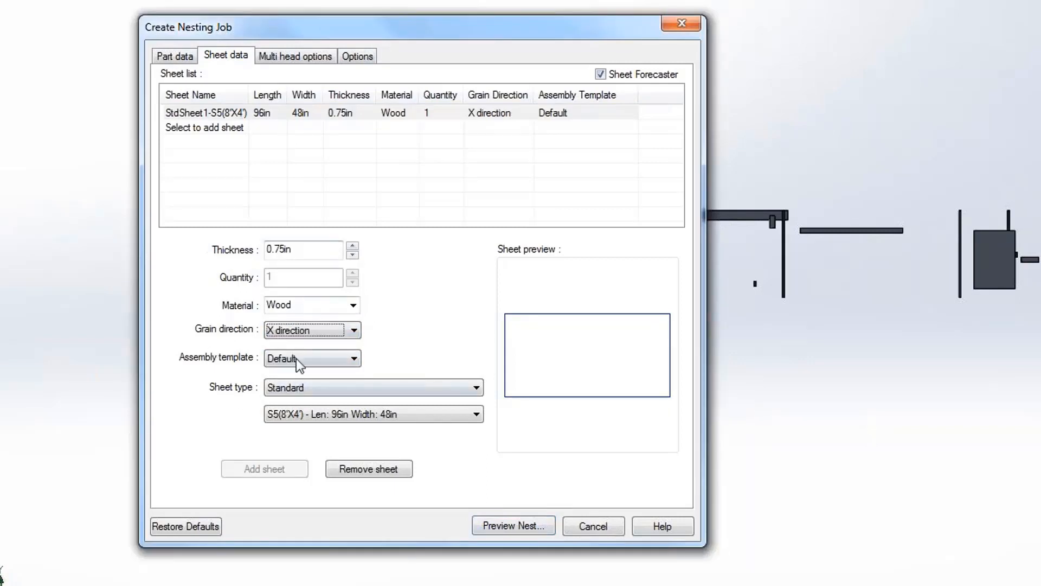
Preview the nest and look through all of its sheet layouts before returning to the first one
click(515, 526)
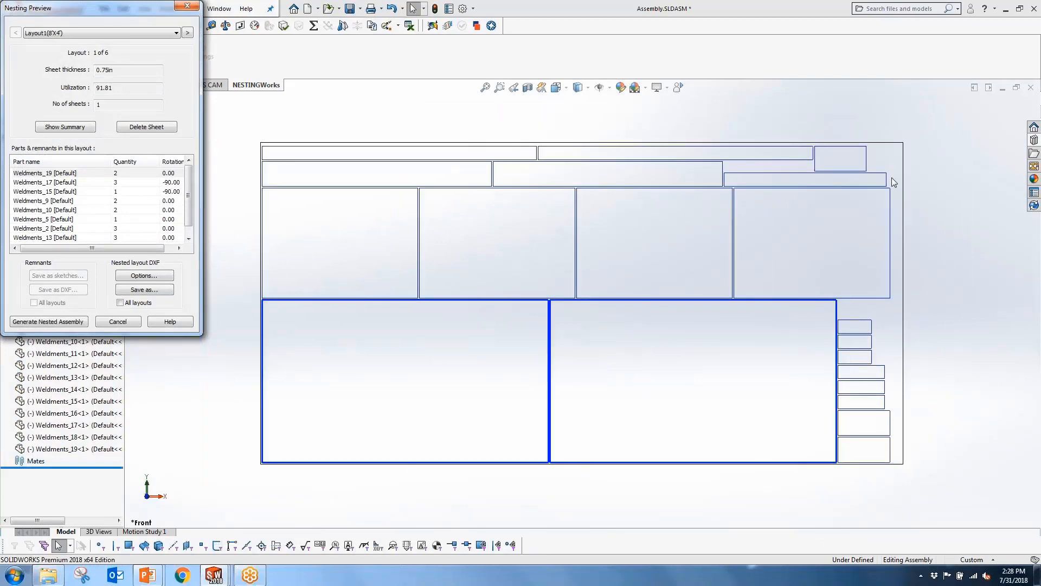
click(187, 33)
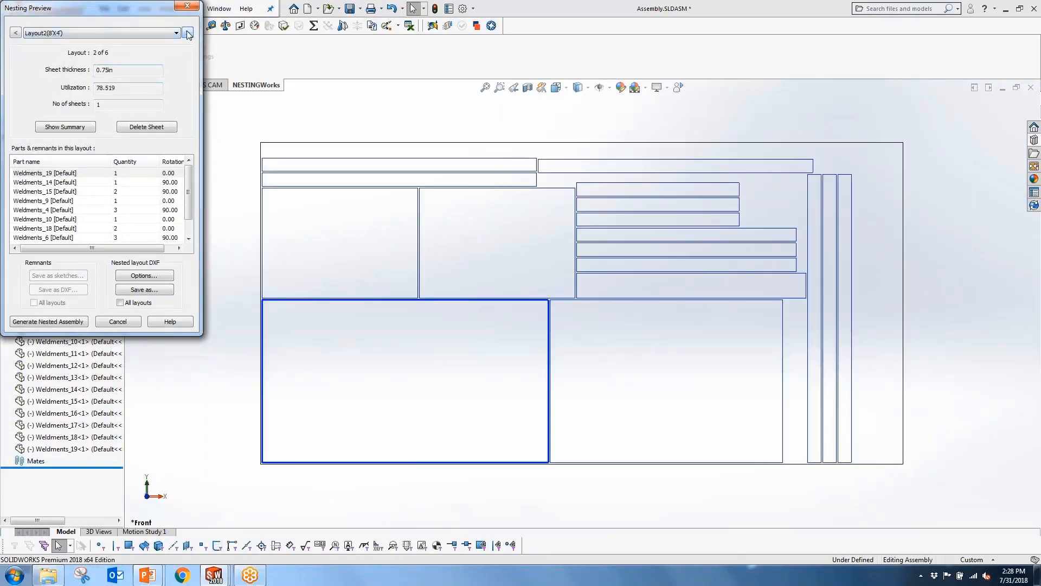
click(187, 33)
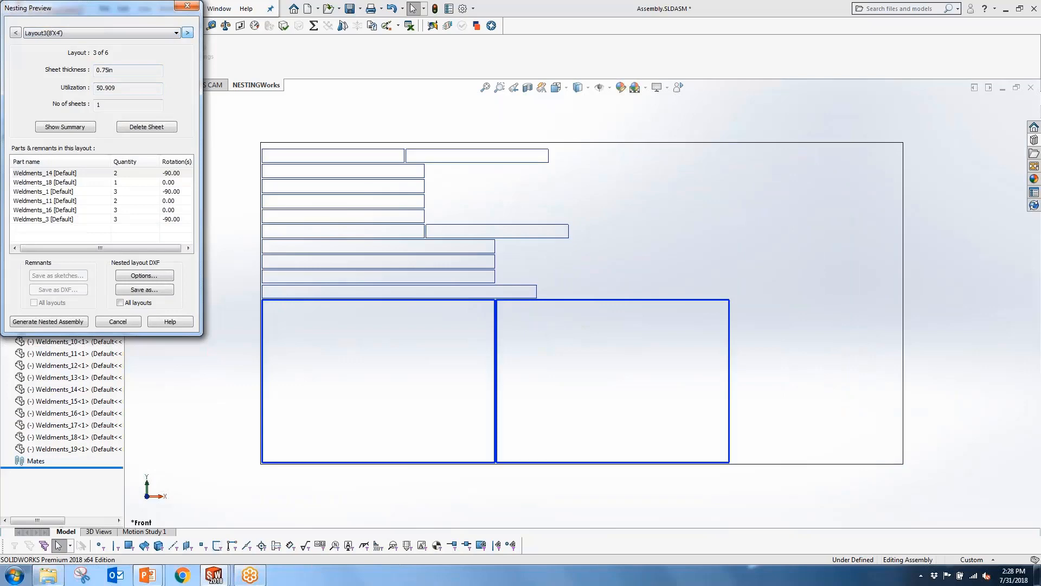
click(187, 33)
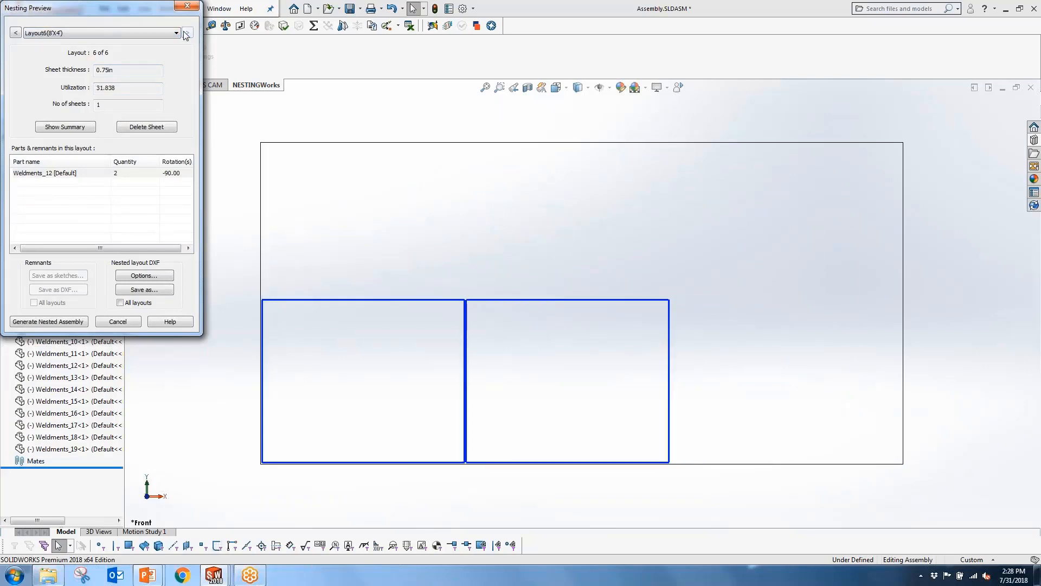
click(16, 32)
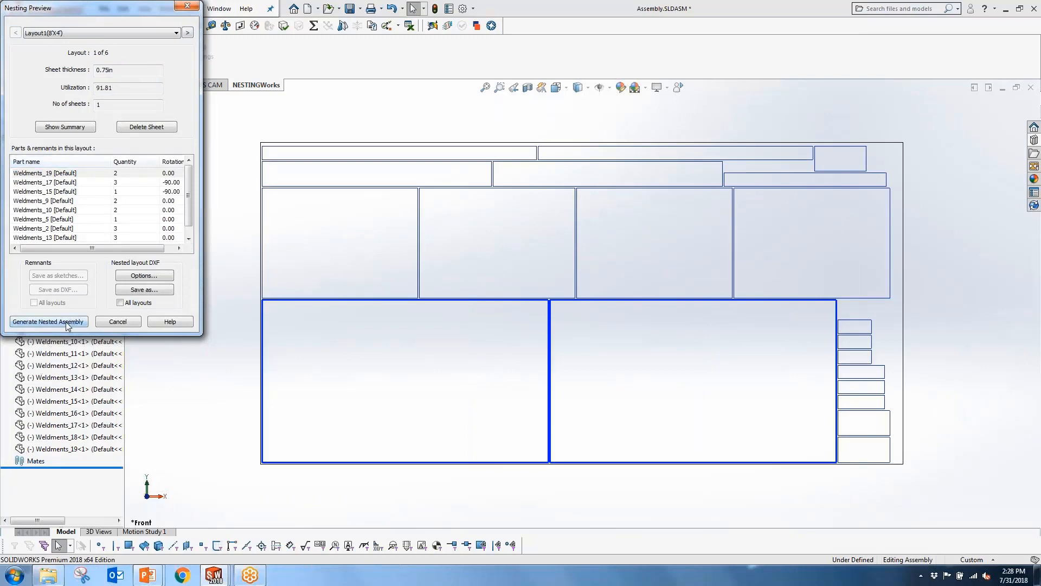
Generate the nested assembly and review its nest results summary
click(48, 321)
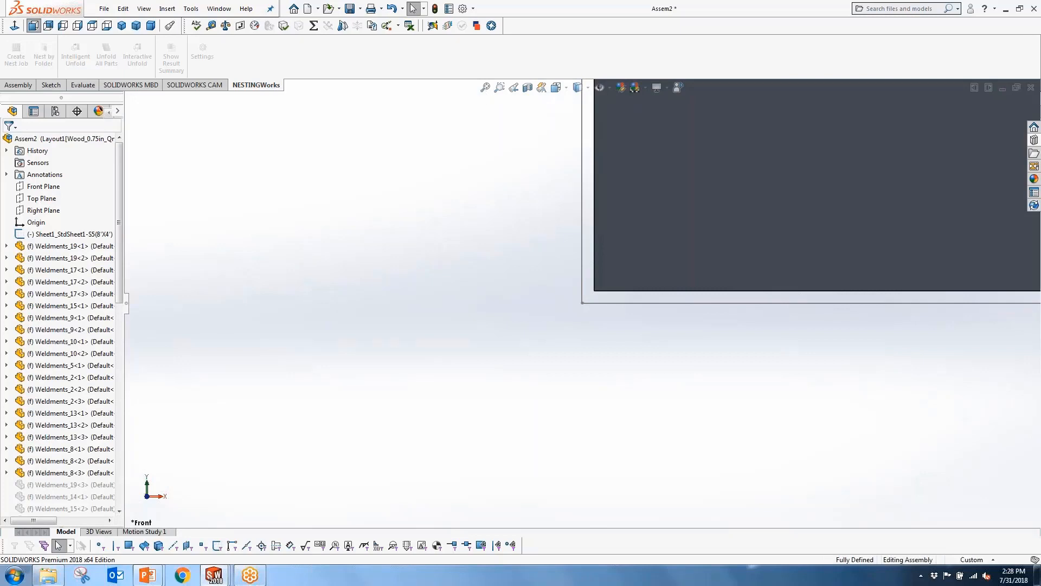
click(485, 88)
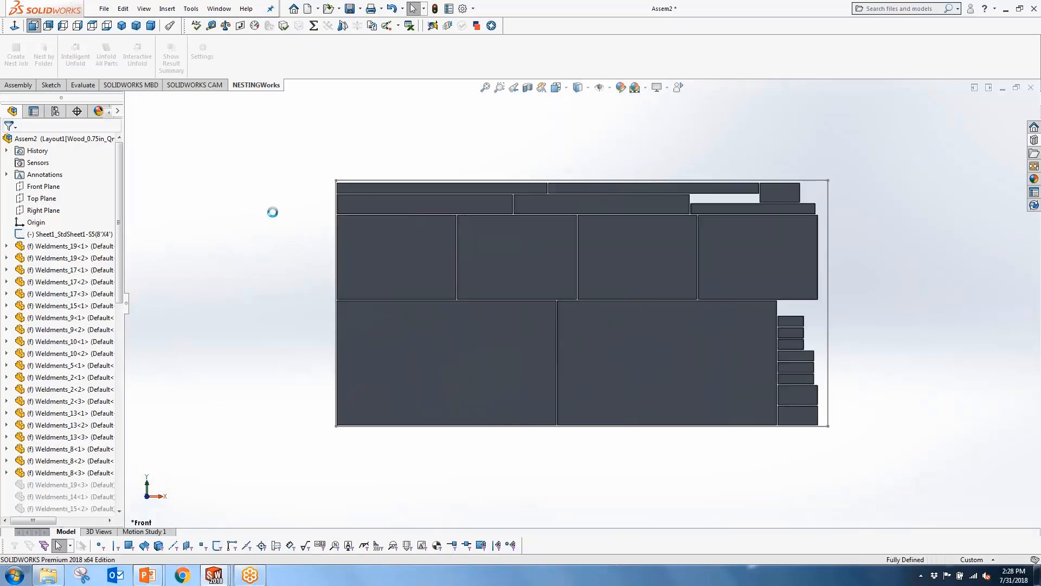
click(573, 333)
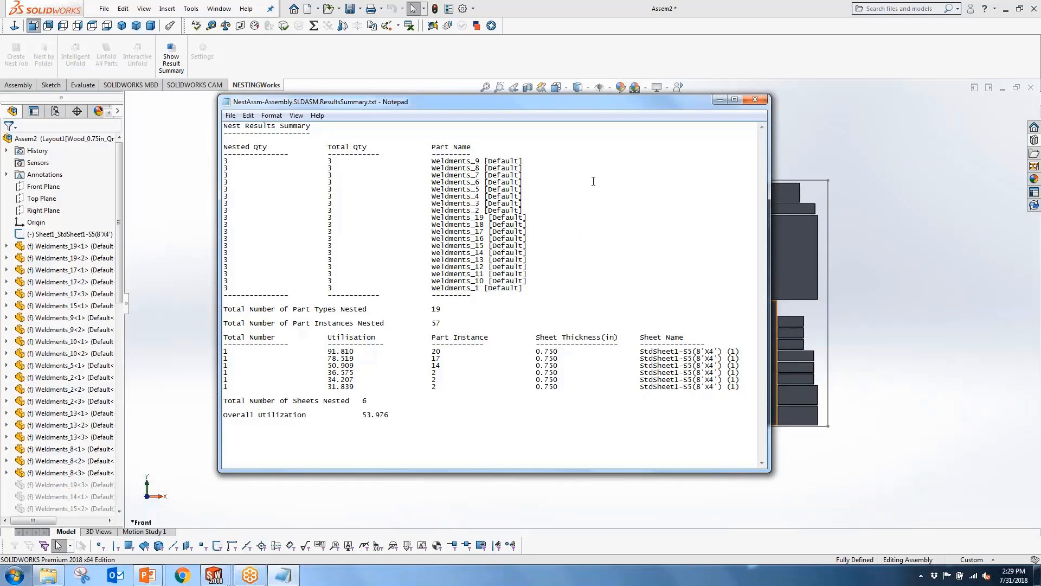
click(718, 101)
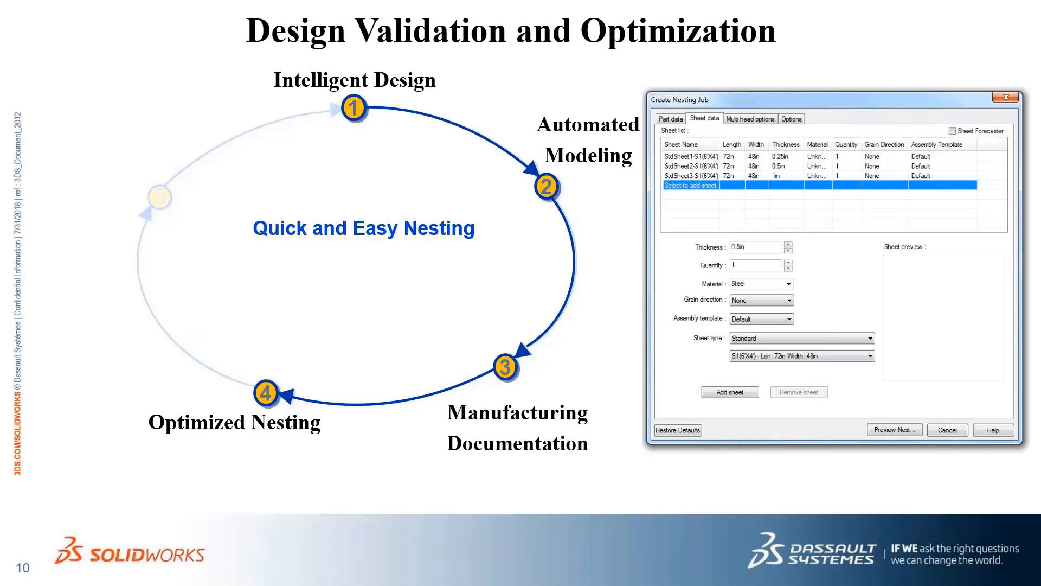
key(Right)
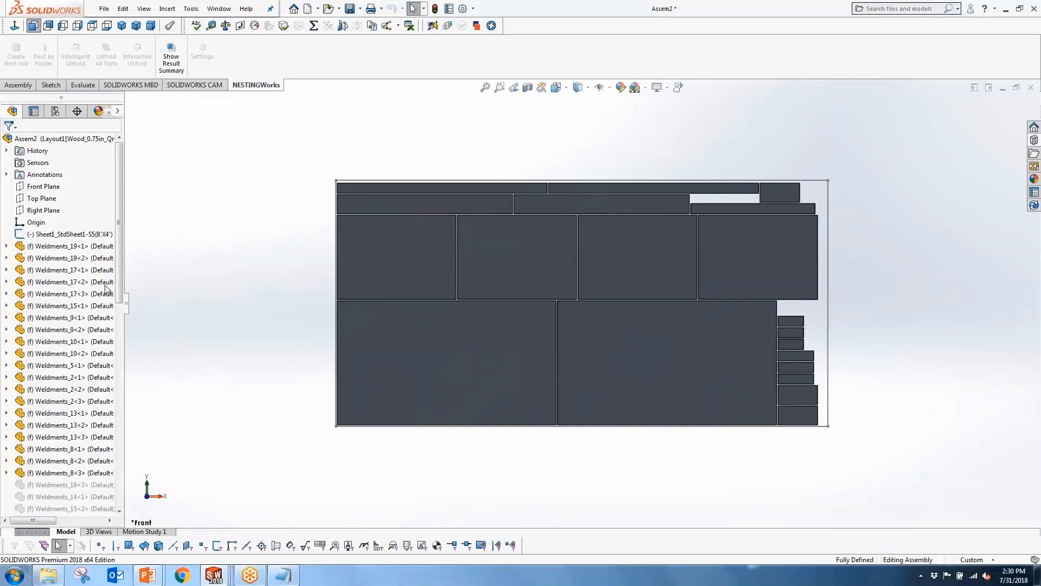
Widen the tree pane and look through the nested assembly's CAM feature, operation and tool trees
drag(126, 308, 211, 310)
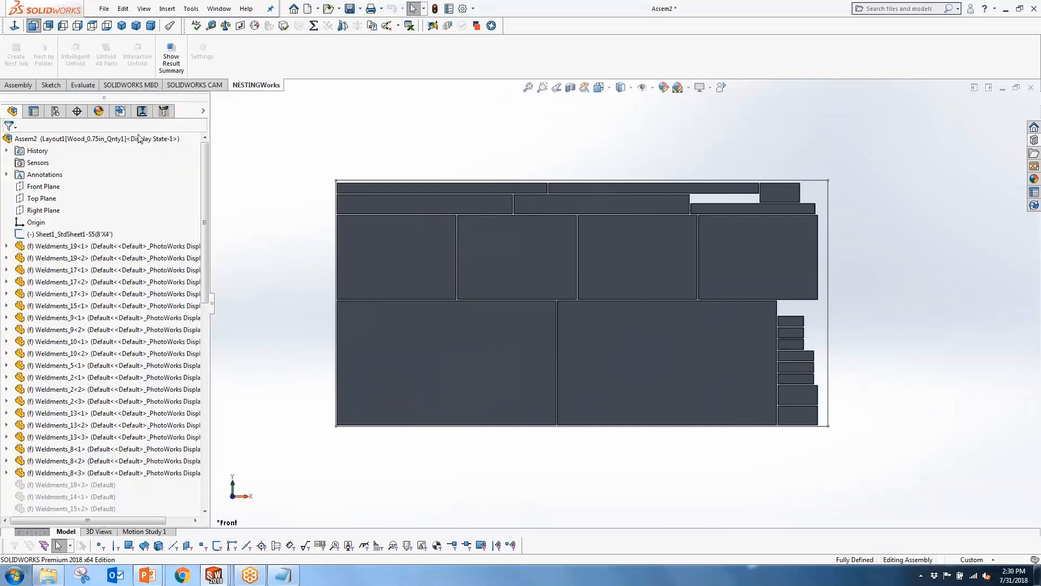
click(123, 112)
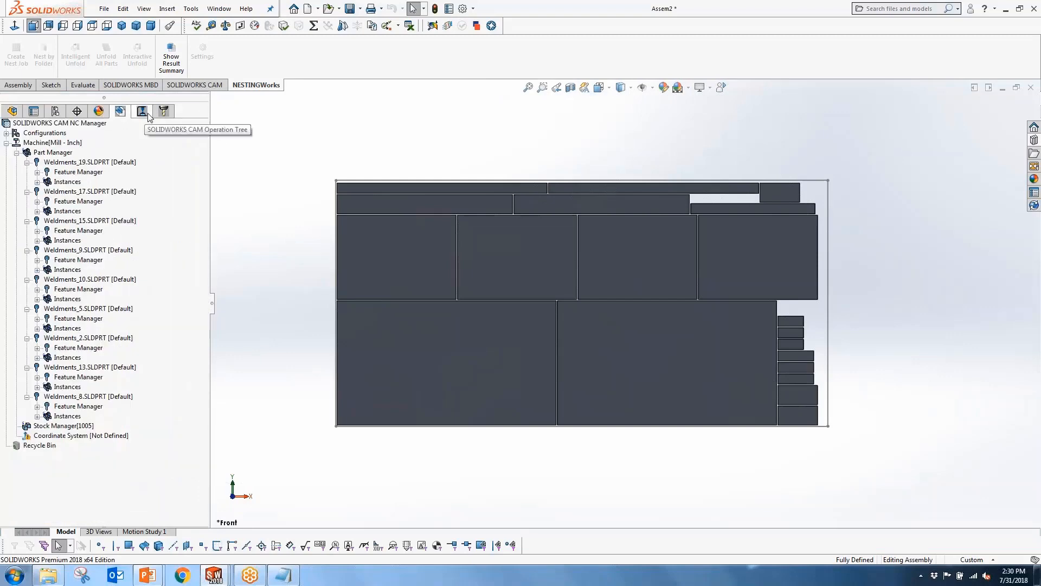
click(142, 112)
click(164, 112)
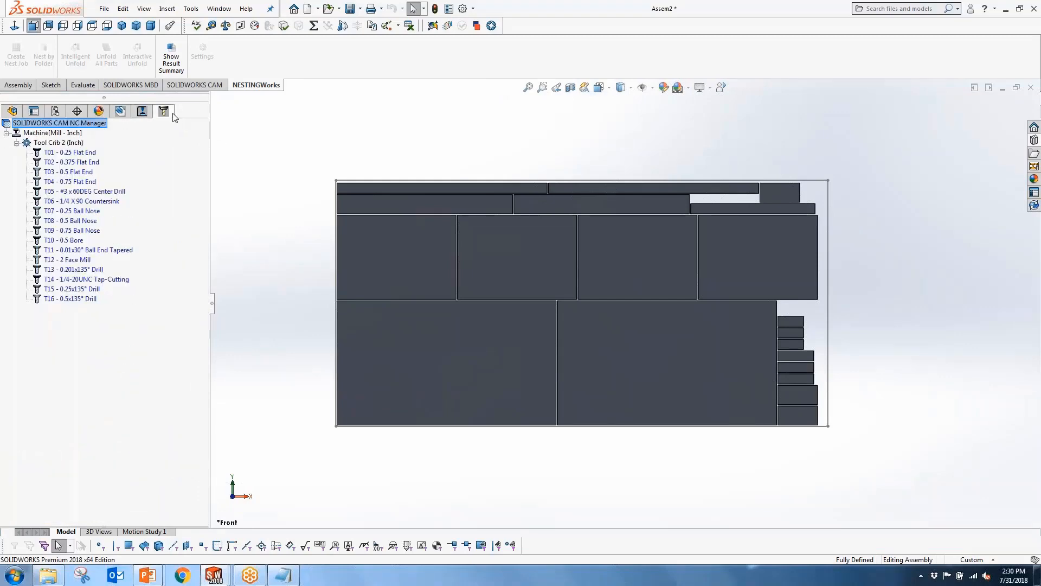
click(120, 112)
Extract the nested assembly's machinable features with SOLIDWORKS CAM and generate the contour mill operations for its parts
click(210, 86)
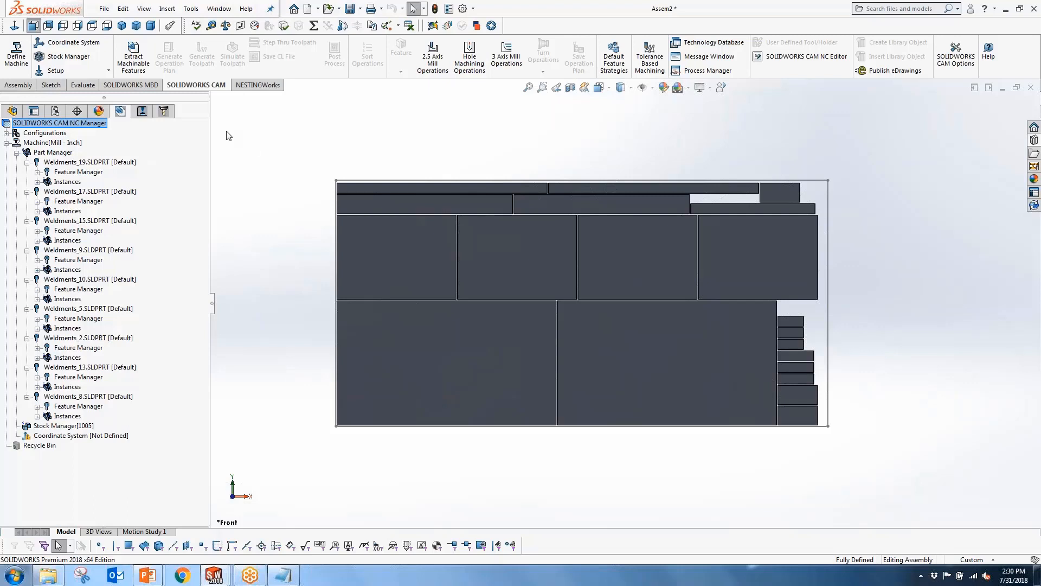
click(137, 69)
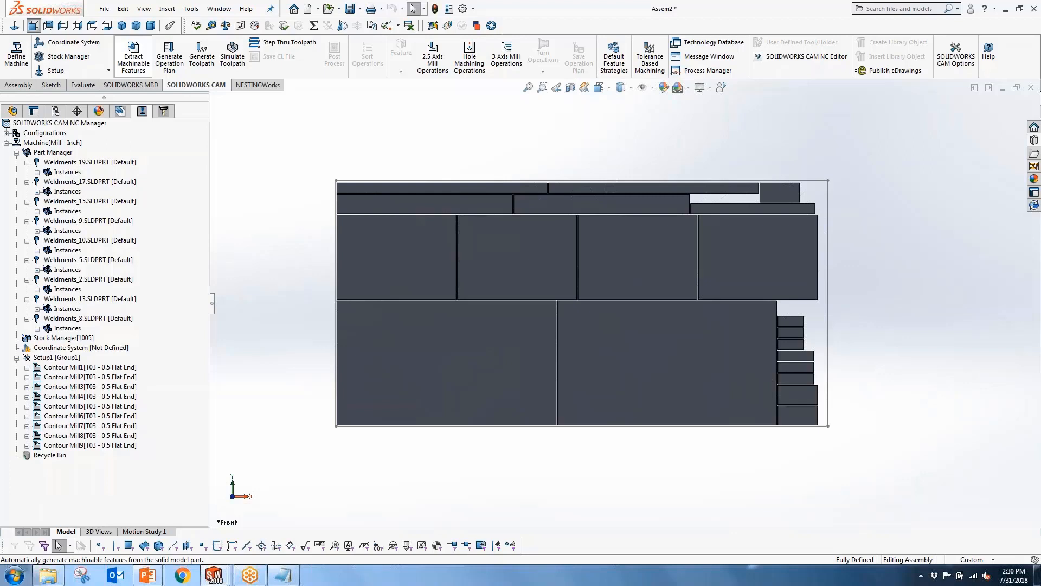
mouse_move(99, 367)
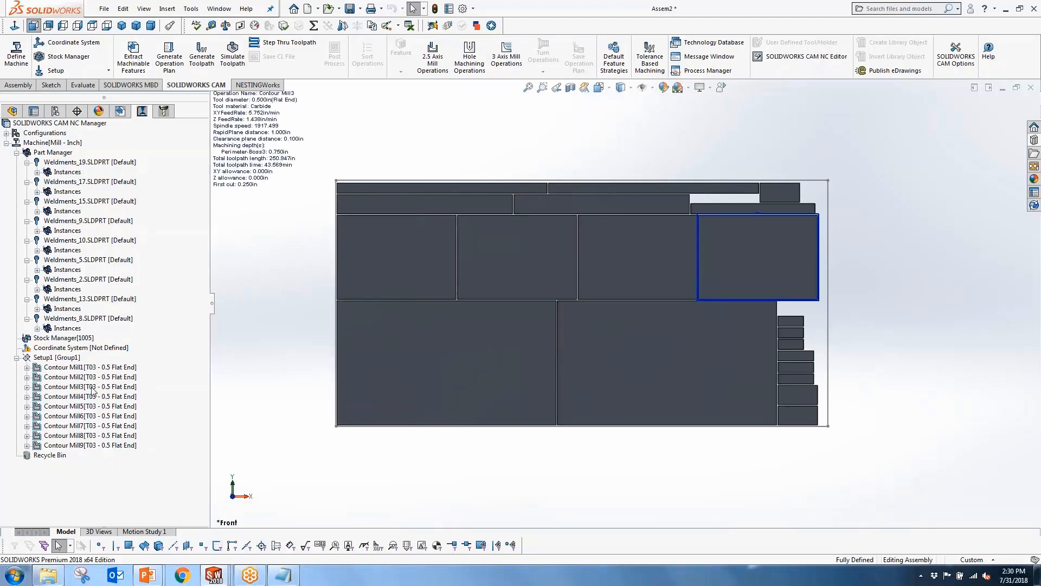
mouse_move(90, 408)
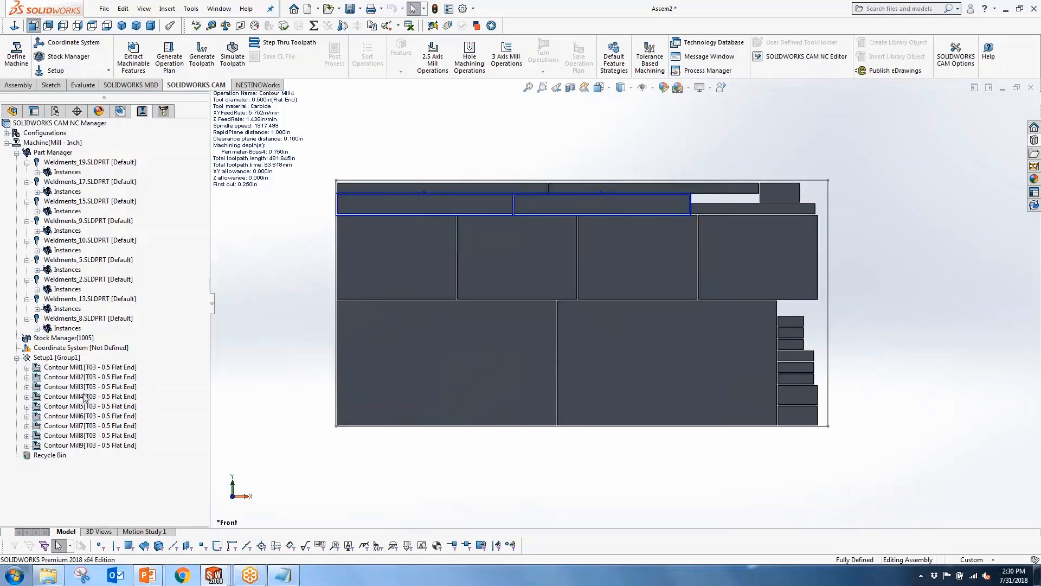
mouse_move(82, 446)
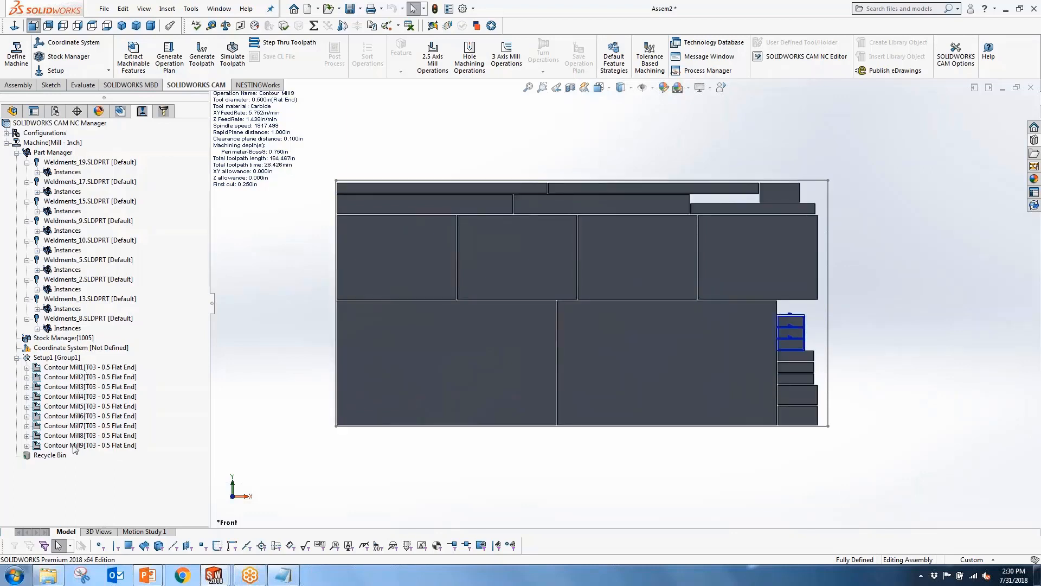
Open the nested assembly's stock definition and examine its material options and the sheet stock around the nested parts
click(17, 152)
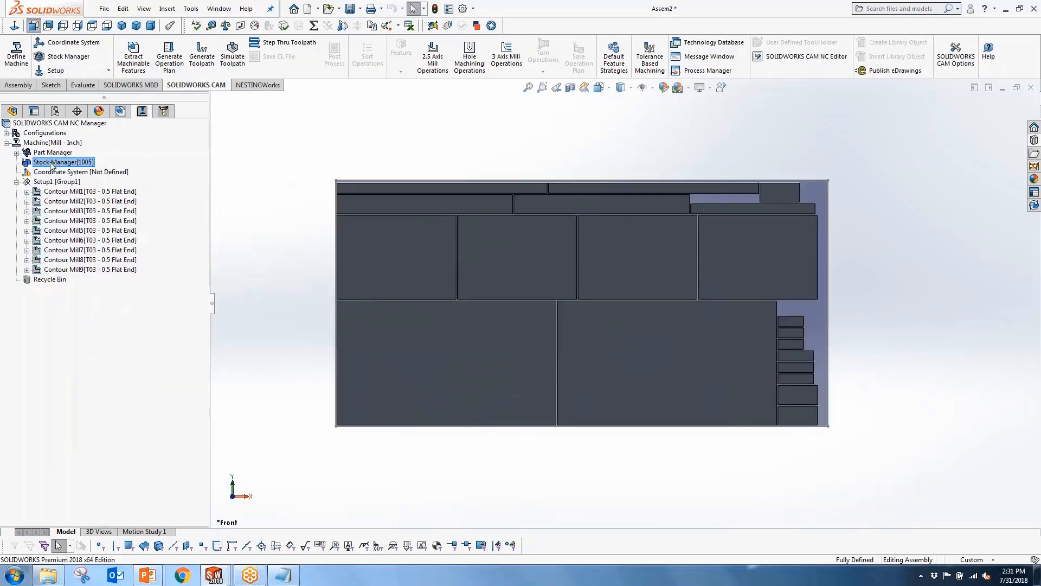
right_click(54, 163)
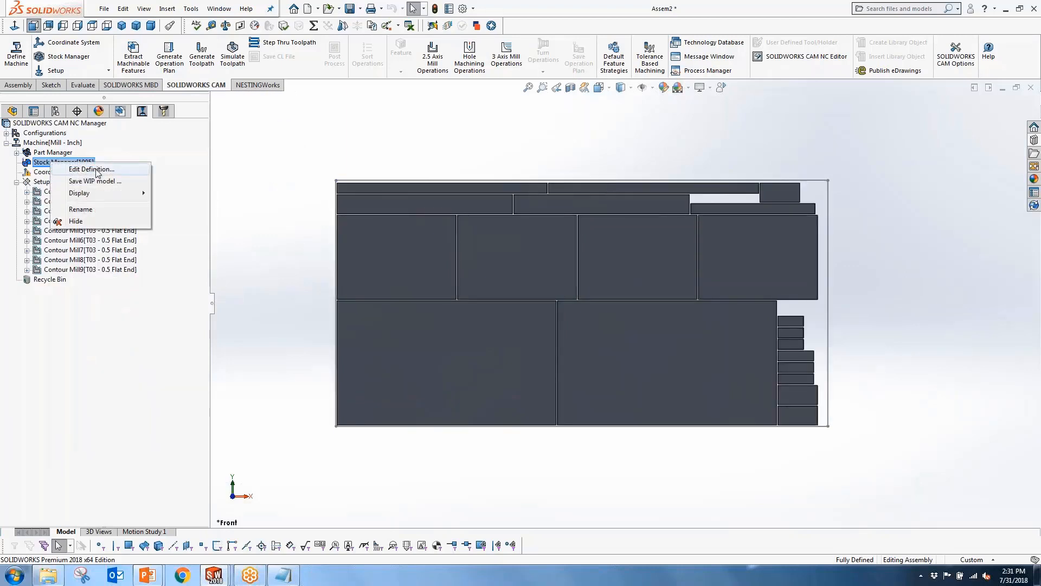
click(92, 169)
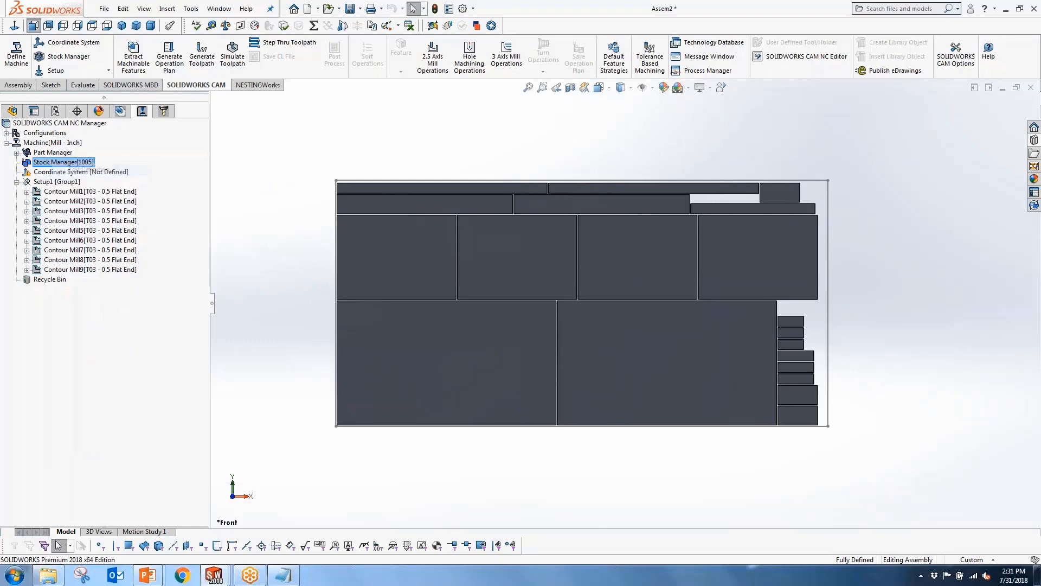
middle_drag(290, 407, 269, 245)
scroll(698, 342, down, 2)
click(731, 358)
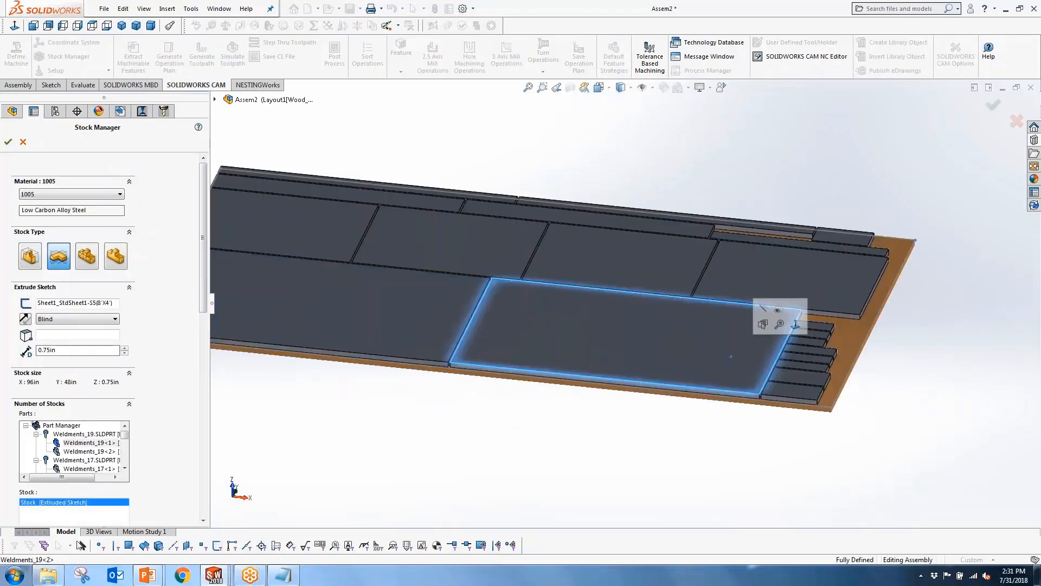
click(614, 465)
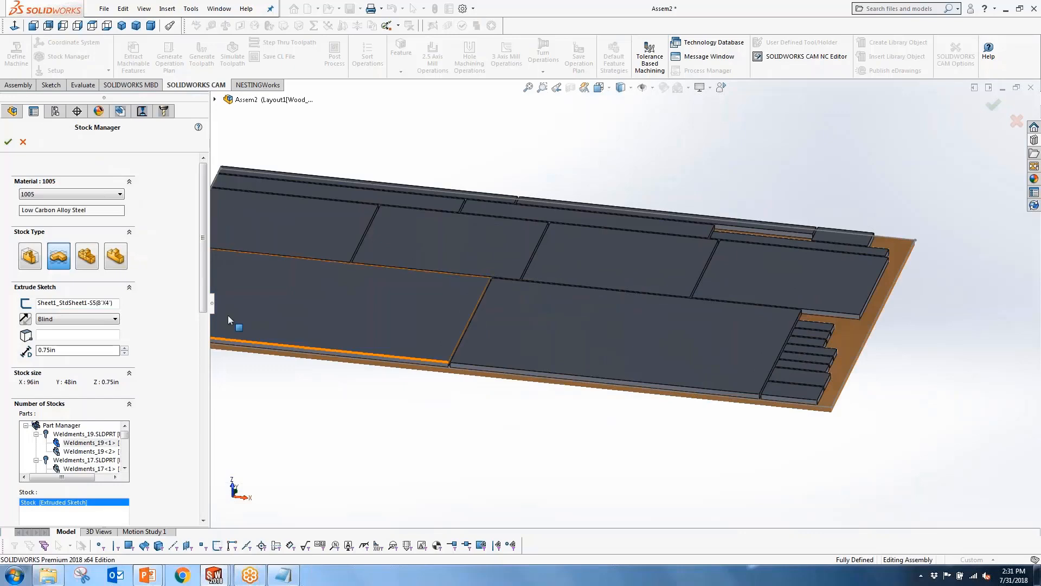
click(75, 194)
click(187, 254)
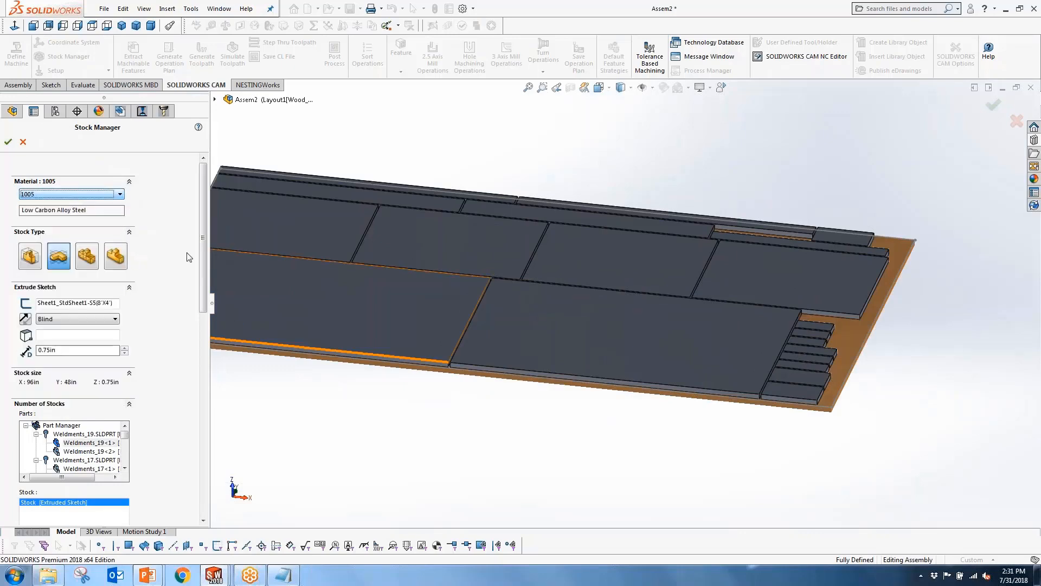
Define the stock as an extruded sheet sketch ending at the large panel's face, using Offset face with a 0 in offset
click(60, 260)
click(77, 304)
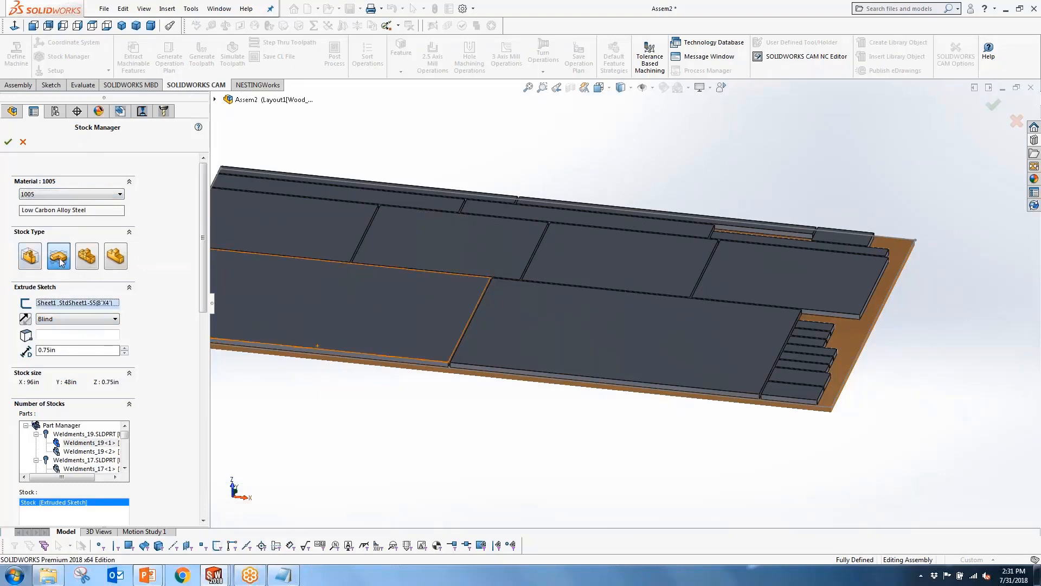
click(737, 239)
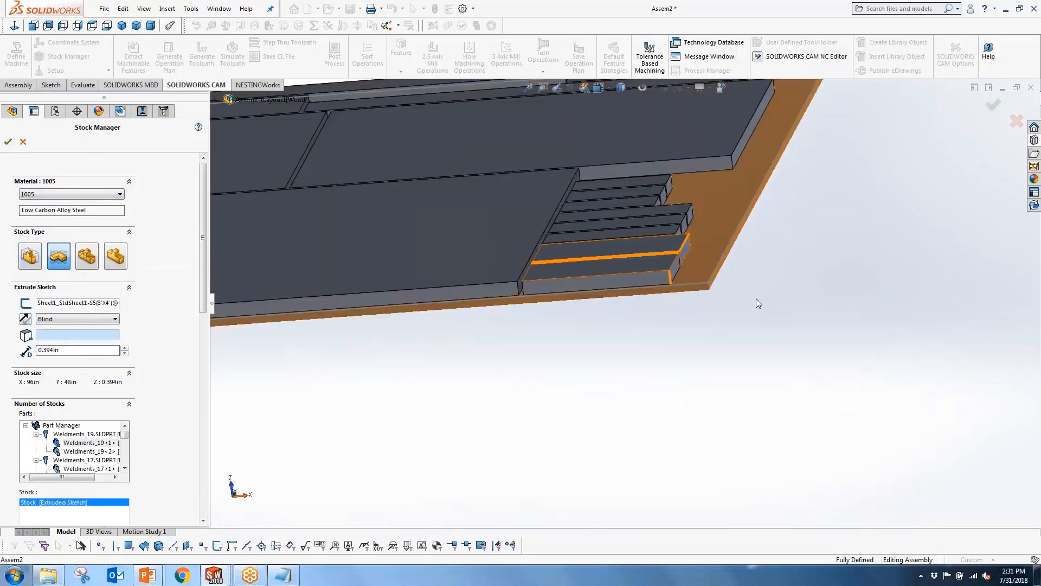
scroll(587, 354, up, 6)
middle_drag(580, 345, 547, 286)
click(546, 285)
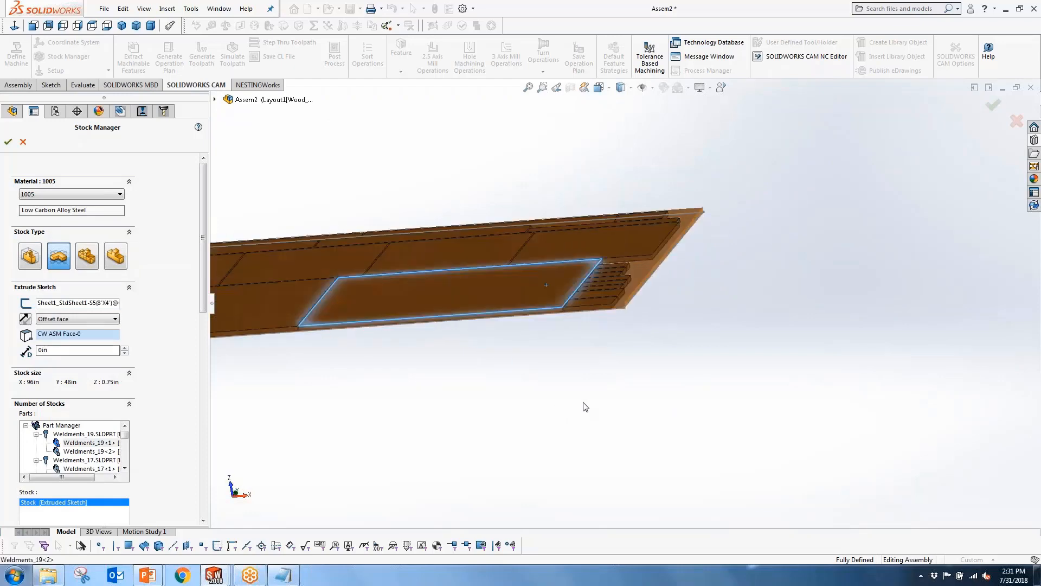
scroll(553, 320, down, 4)
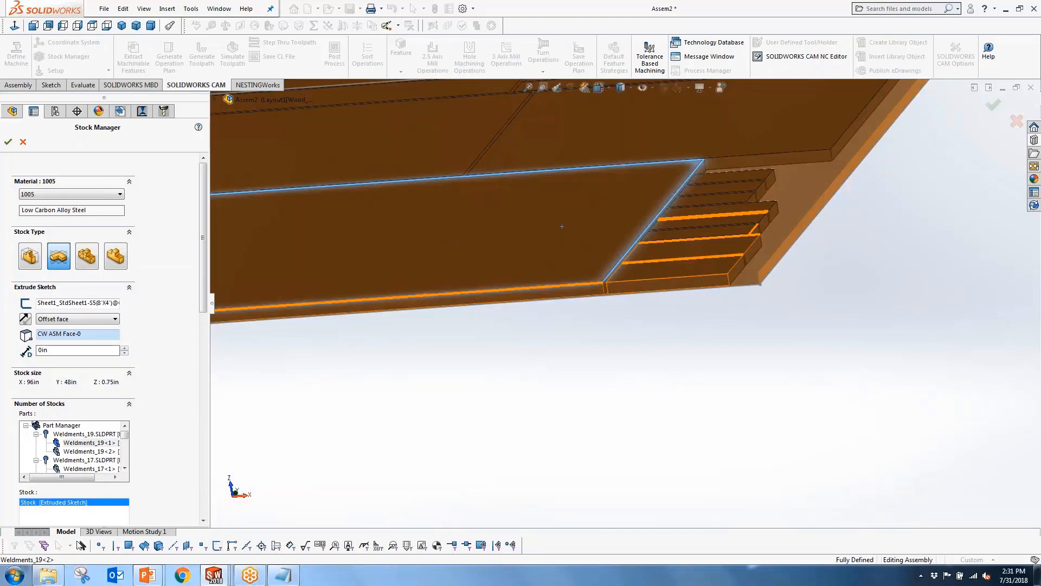
scroll(447, 337, up, 3)
middle_drag(447, 336, 462, 423)
scroll(475, 365, up, 3)
scroll(450, 420, down, 2)
click(9, 142)
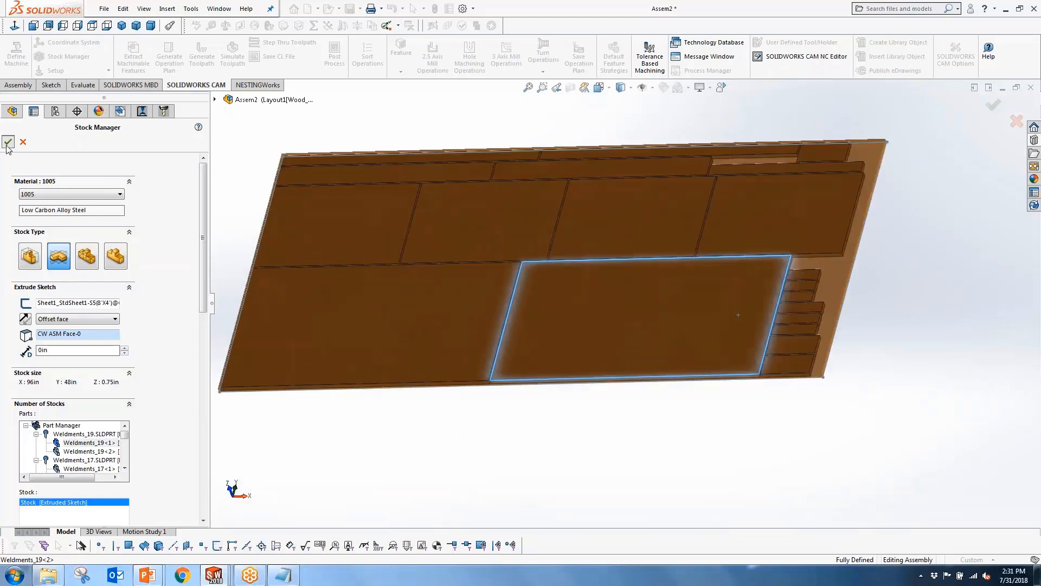
Define a user-defined fixture coordinate system with its origin at the upper front-left vertex of the stock bounding box
right_click(67, 172)
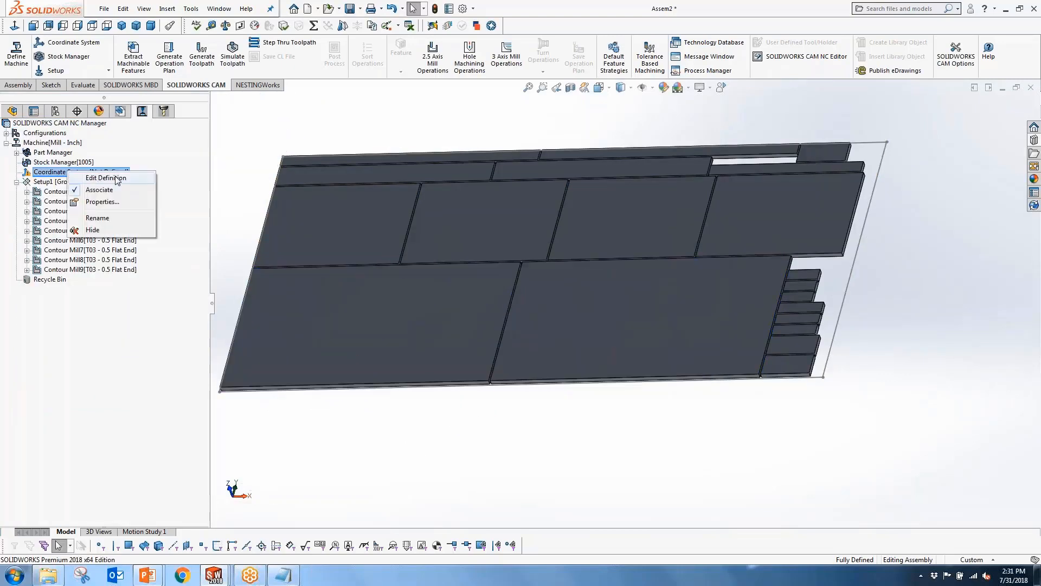
click(115, 178)
scroll(384, 404, up, 1)
scroll(408, 400, down, 9)
click(447, 283)
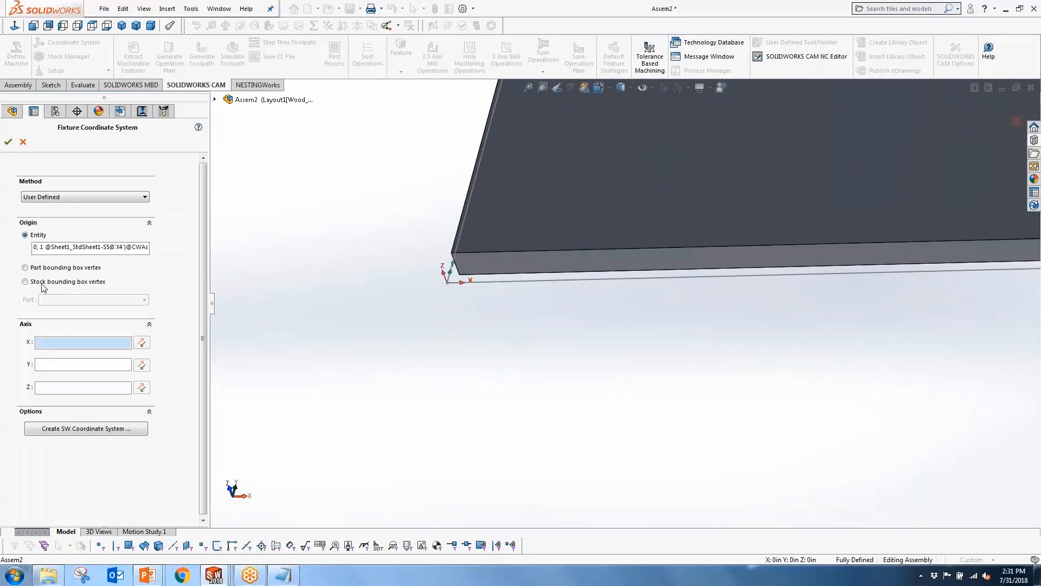
click(25, 282)
click(24, 267)
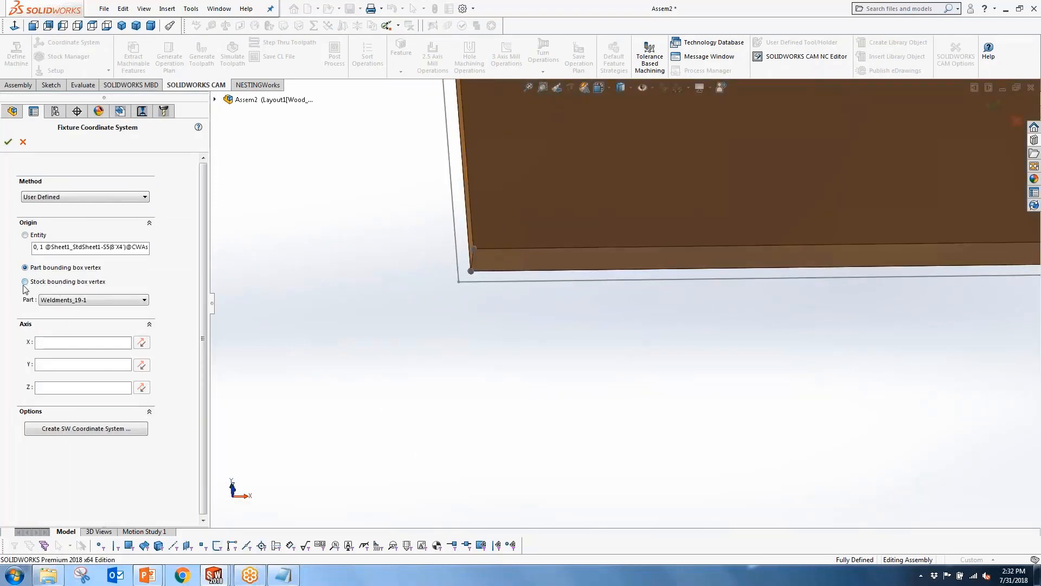
click(23, 284)
click(459, 282)
click(460, 260)
middle_drag(446, 302, 459, 252)
click(9, 142)
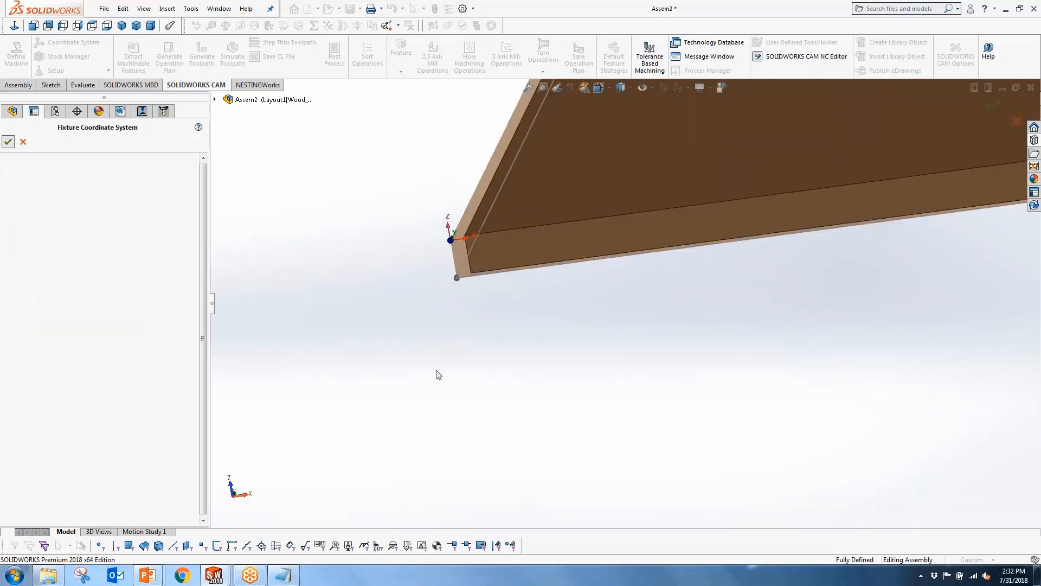
click(475, 327)
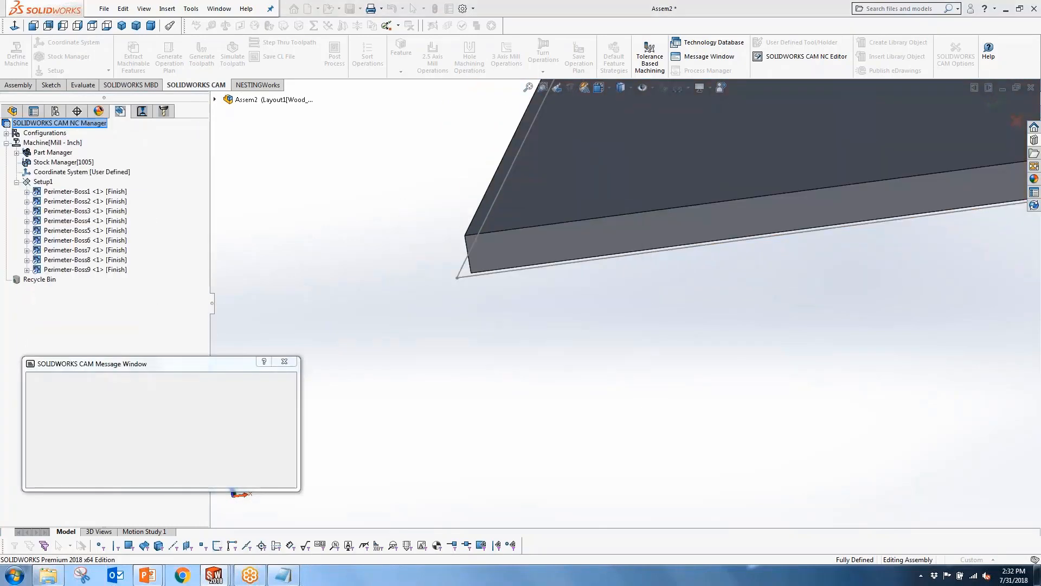
Simulate the contour mill toolpaths on the nested sheet through to the end at an increased playback speed
middle_drag(429, 97, 423, 135)
click(233, 54)
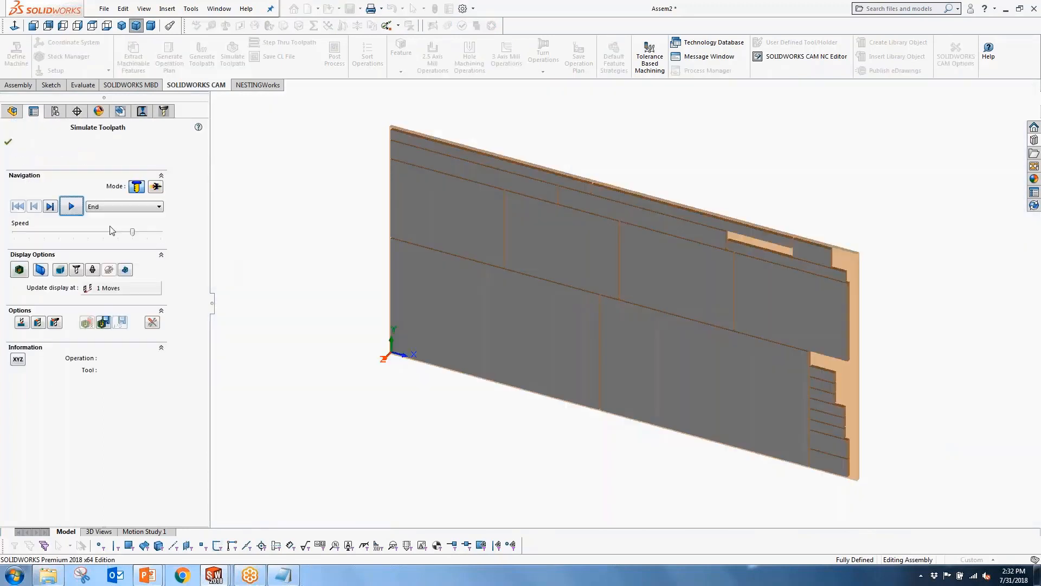
click(72, 206)
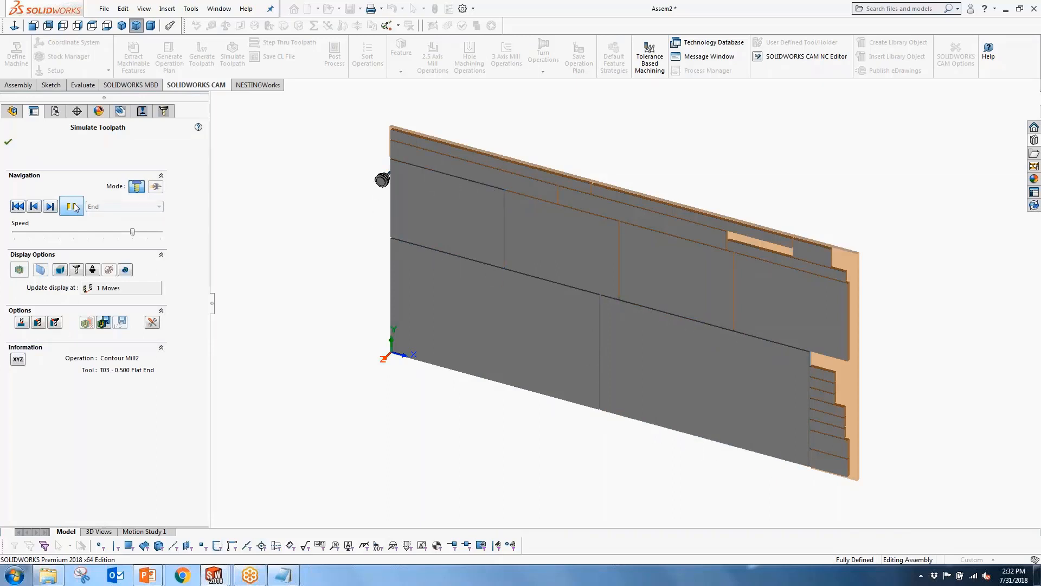
drag(132, 232, 152, 233)
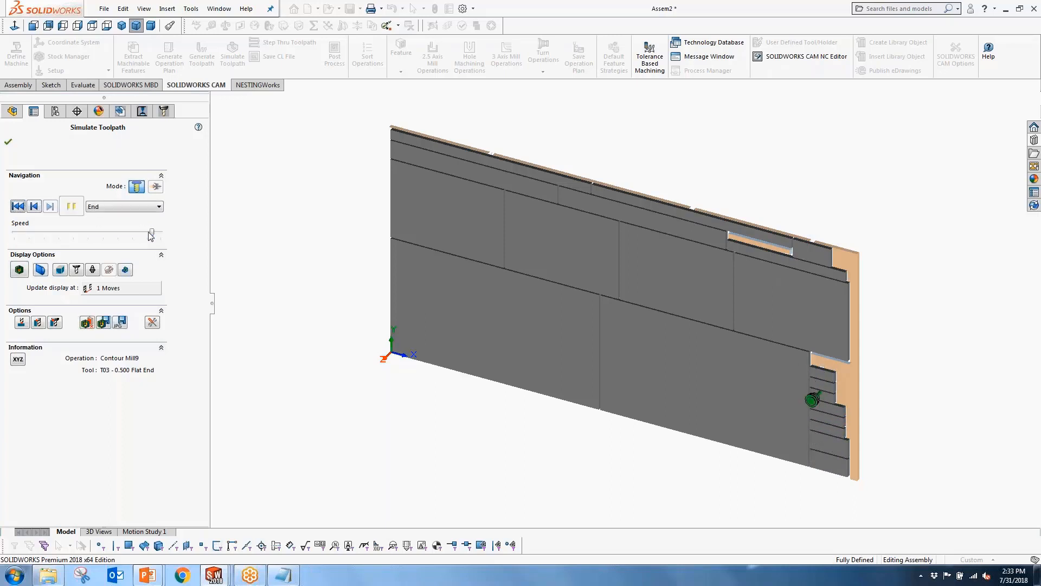
Inspect the simulated sheet with the difference display against the design parts, and restore the normal stock display
middle_drag(366, 436, 395, 335)
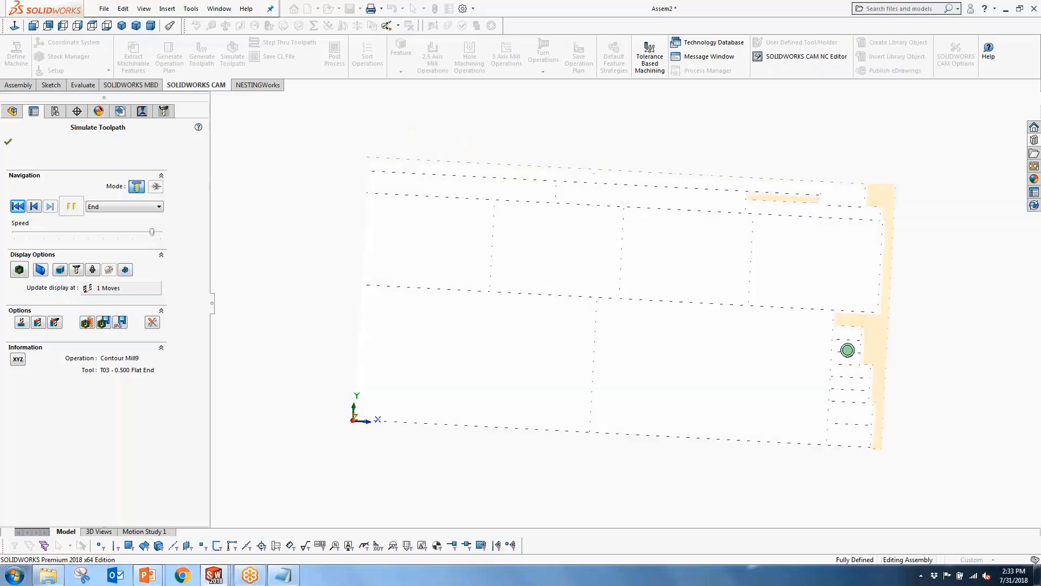
click(20, 270)
middle_drag(337, 266, 303, 296)
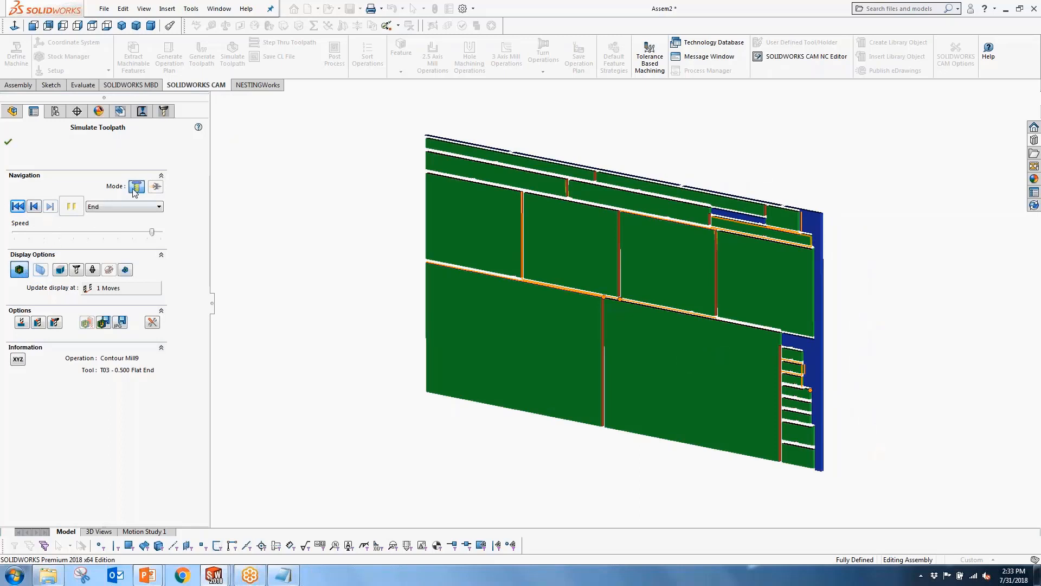
click(20, 270)
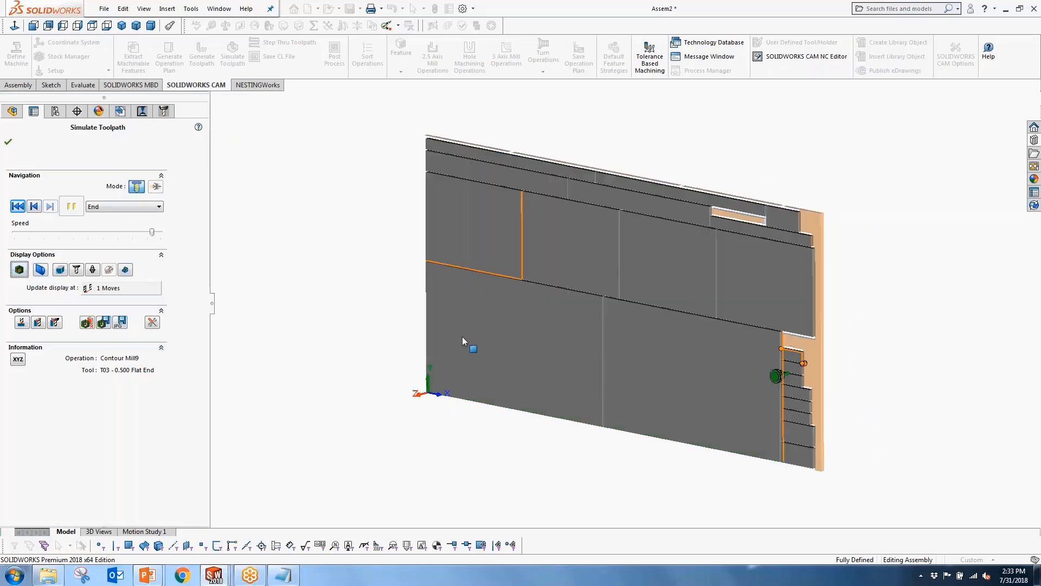
Rewind and close the toolpath simulation, and show the nested assembly in the trimetric view
click(13, 208)
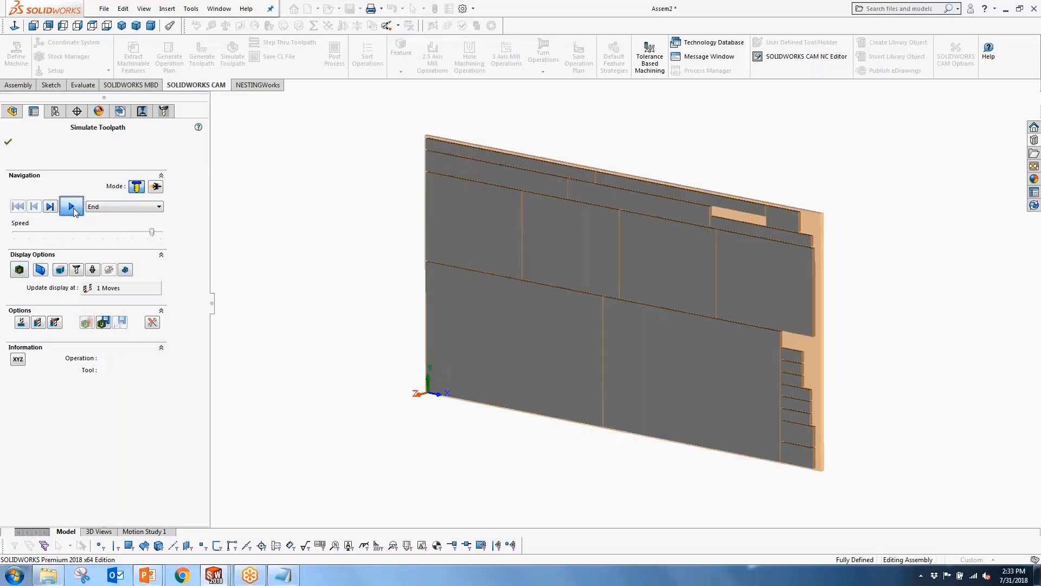
click(8, 143)
click(136, 25)
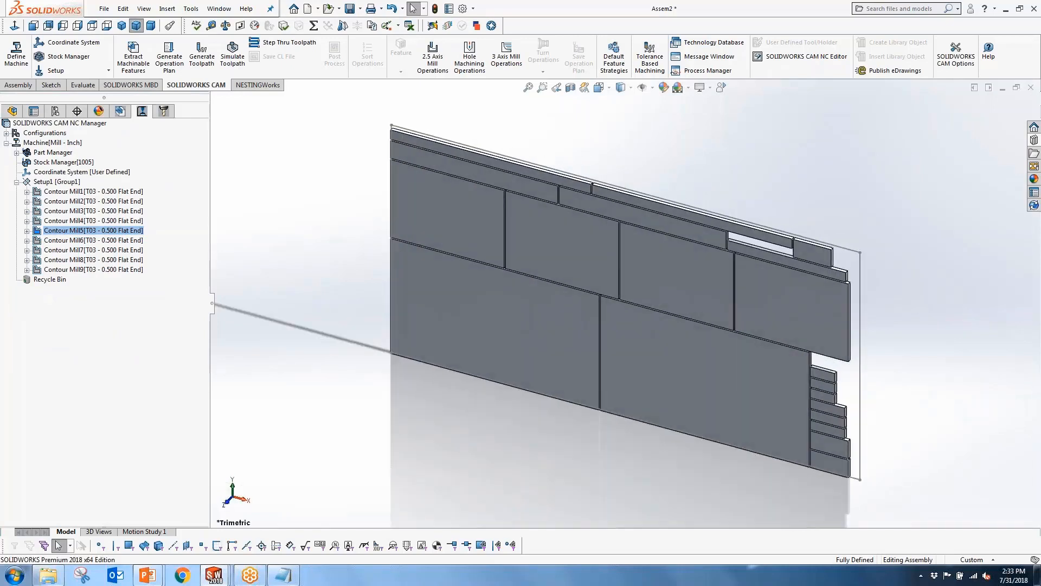
click(310, 284)
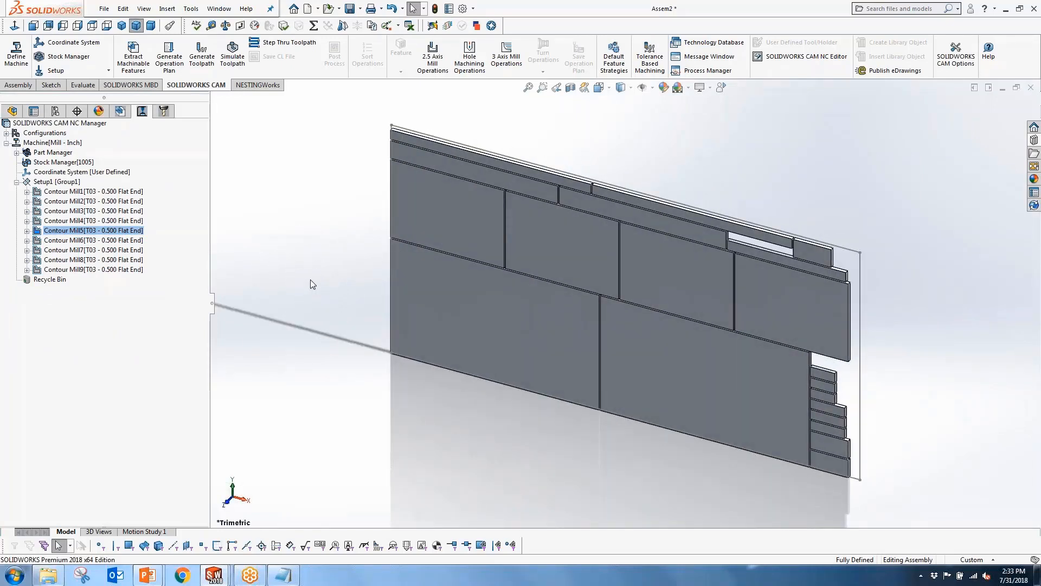